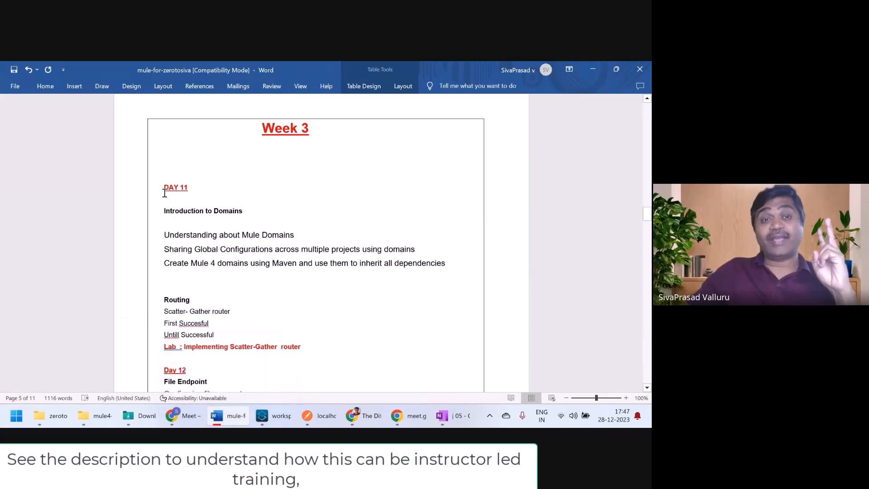
Step: Highlight the Day 11 and Introduction to Domains topics in Word, then bring up the Anypoint Studio workspace
left_click_drag(164, 188, 415, 278)
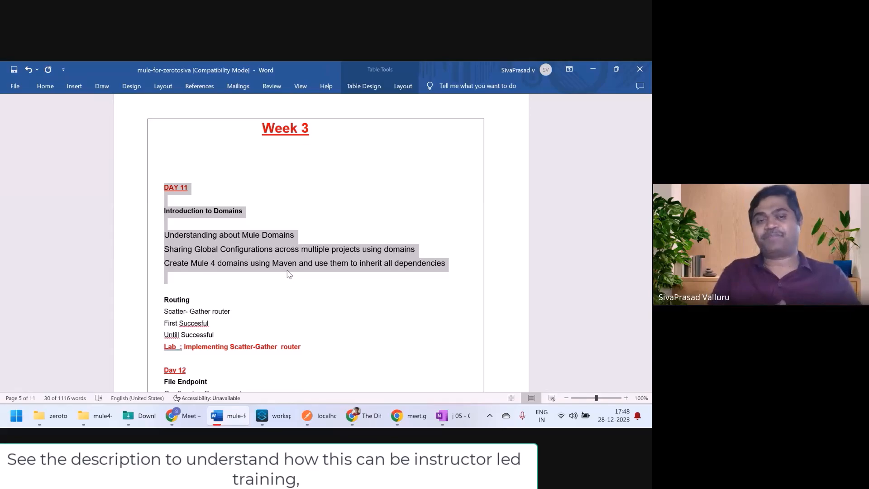
left_click(226, 187)
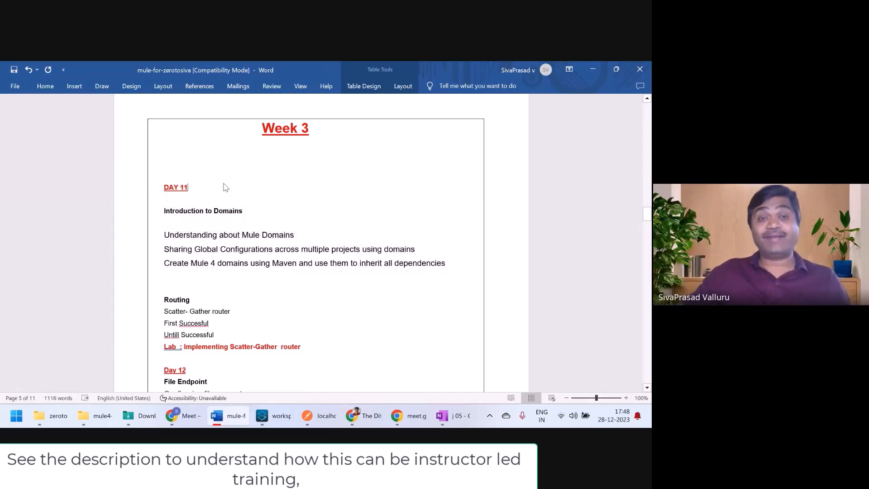
left_click(184, 212)
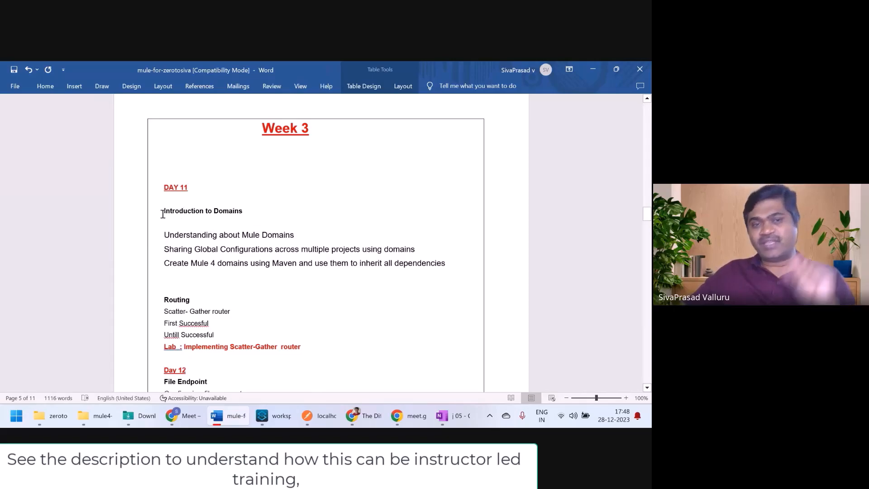
left_click_drag(165, 211, 433, 264)
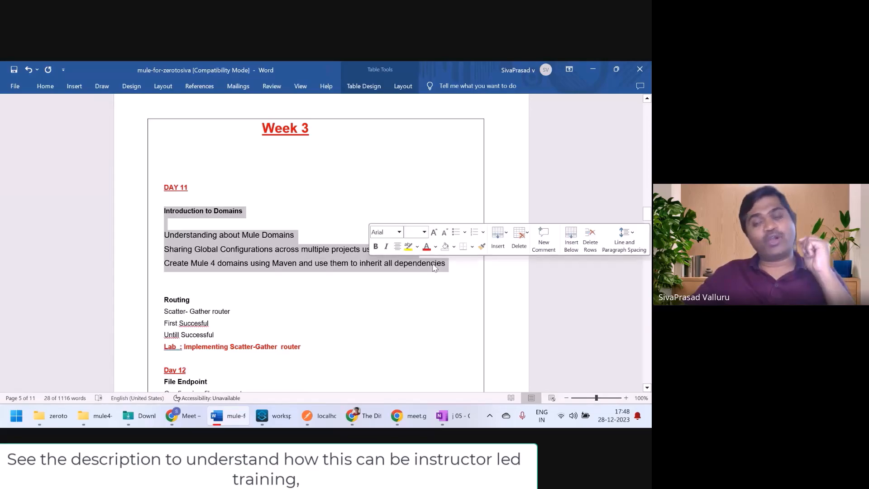
left_click(328, 190)
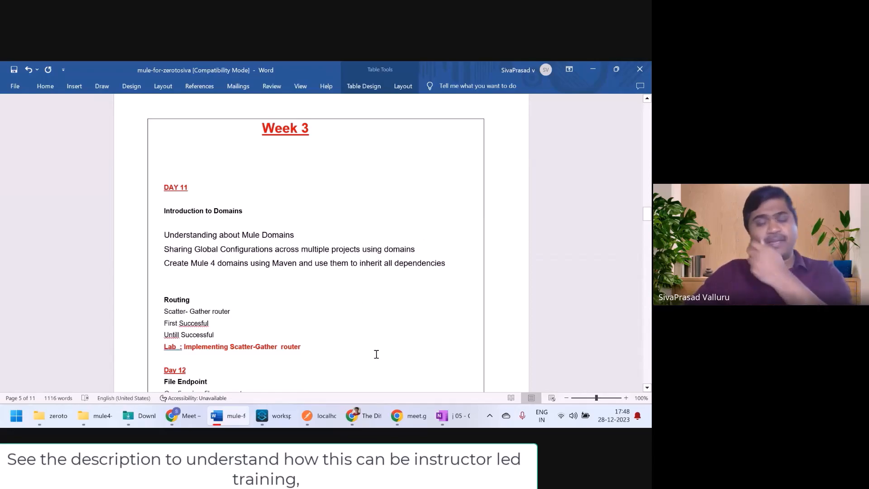
left_click(274, 420)
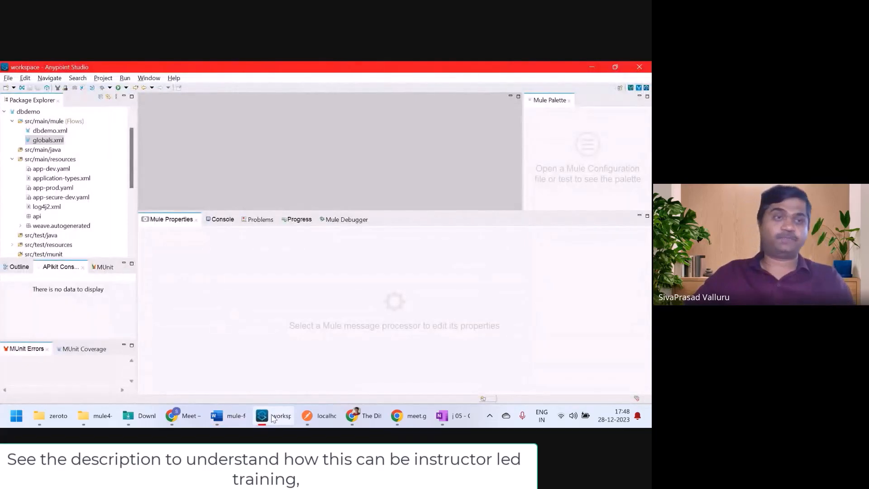
Step: In globals.xml, review Database Config's connection settings with the password placeholder shown, then open dbdemo.xml
double_click(39, 142)
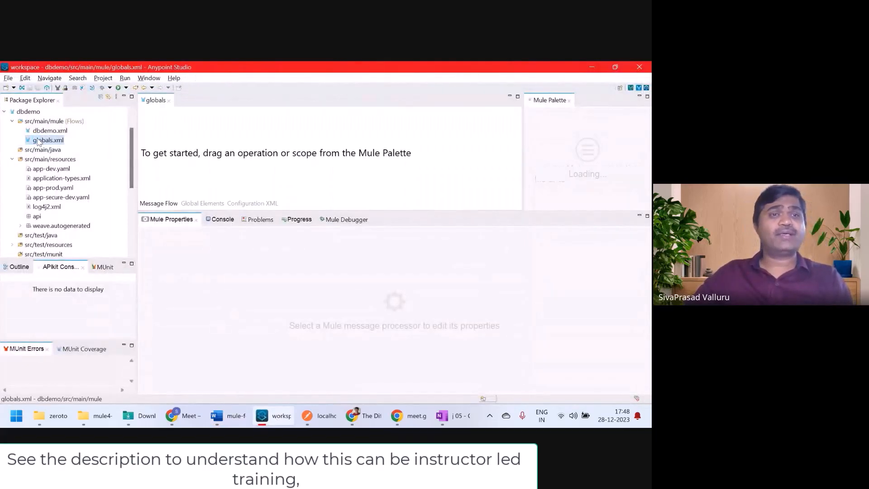
left_click(32, 113)
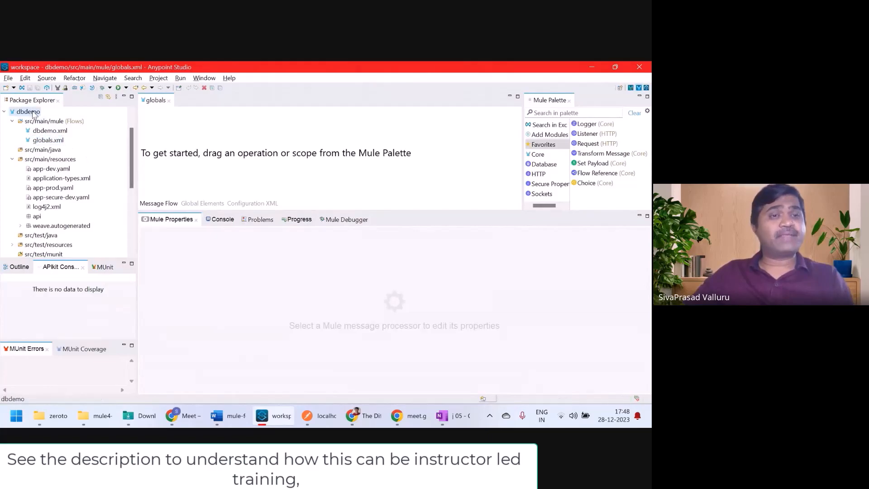
left_click(205, 203)
left_click(199, 140)
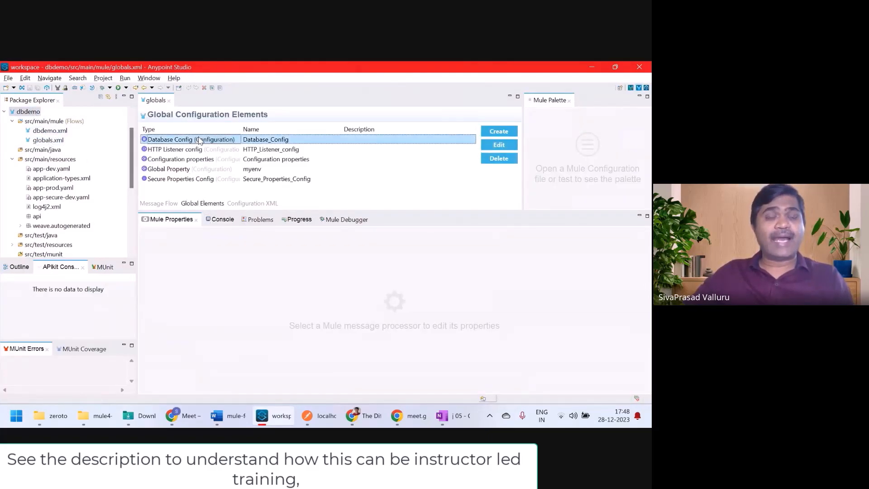
double_click(200, 141)
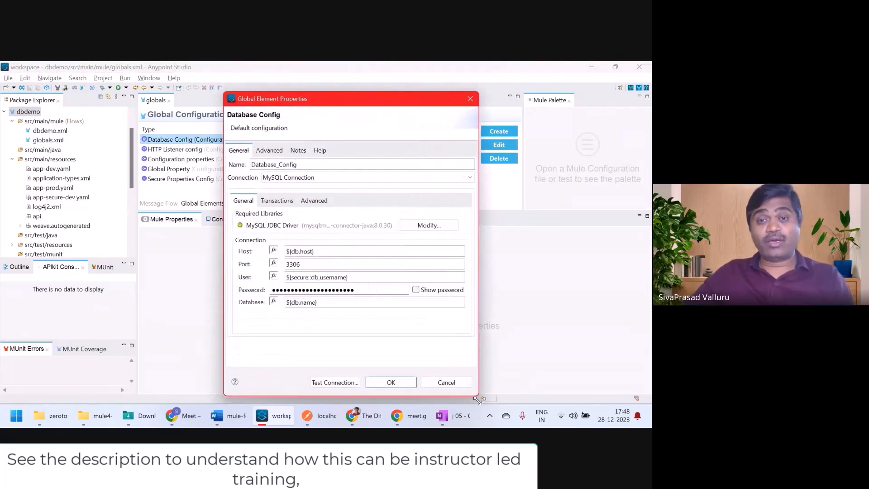
left_click(416, 290)
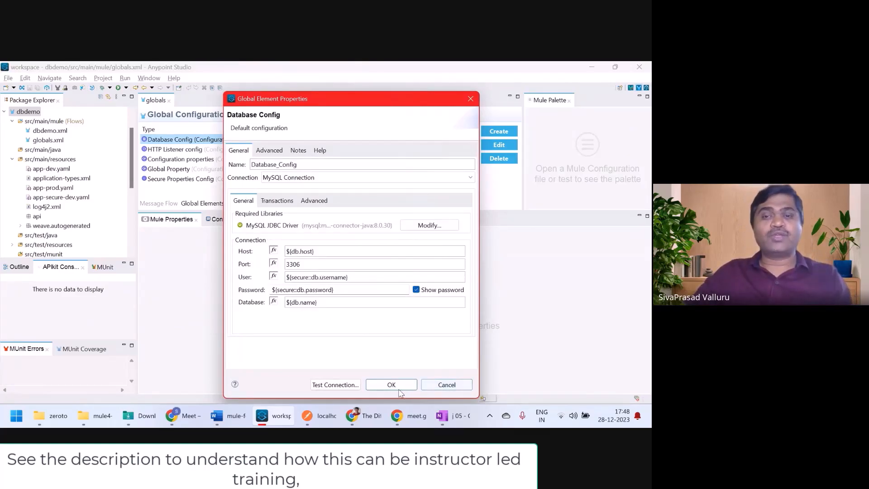
left_click(392, 385)
double_click(50, 131)
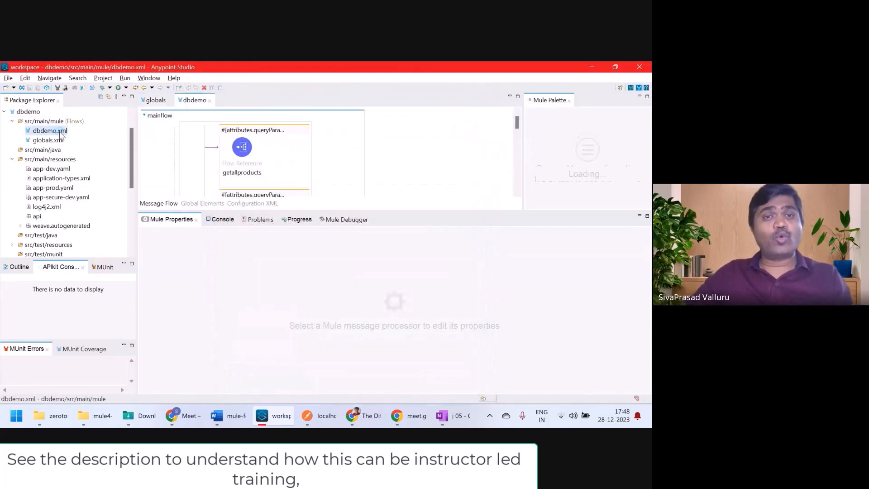
Step: Check that the AddProduct Insert operation uses Database_Config and enlarge the flow canvas
scroll(478, 150, "down", 10)
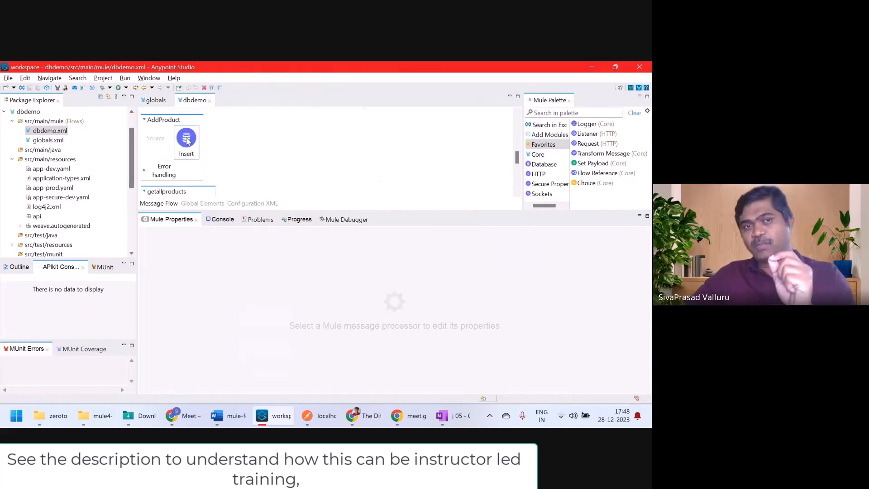
left_click(188, 140)
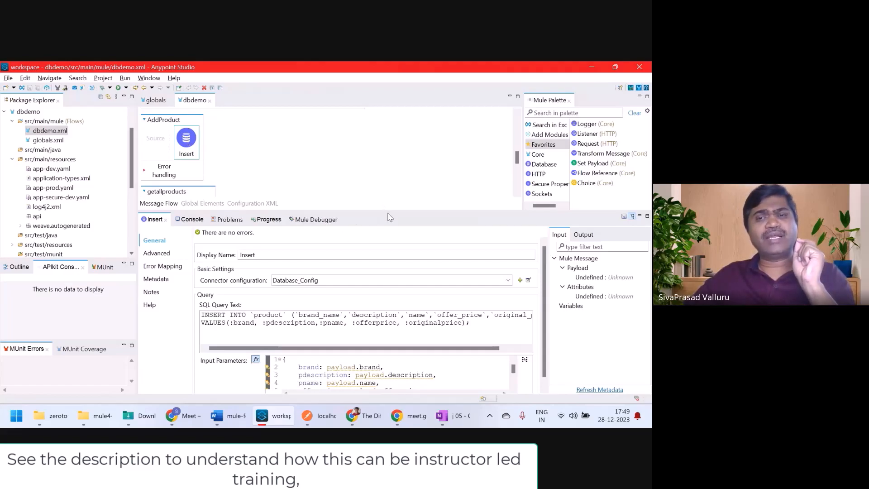
left_click_drag(388, 211, 385, 277)
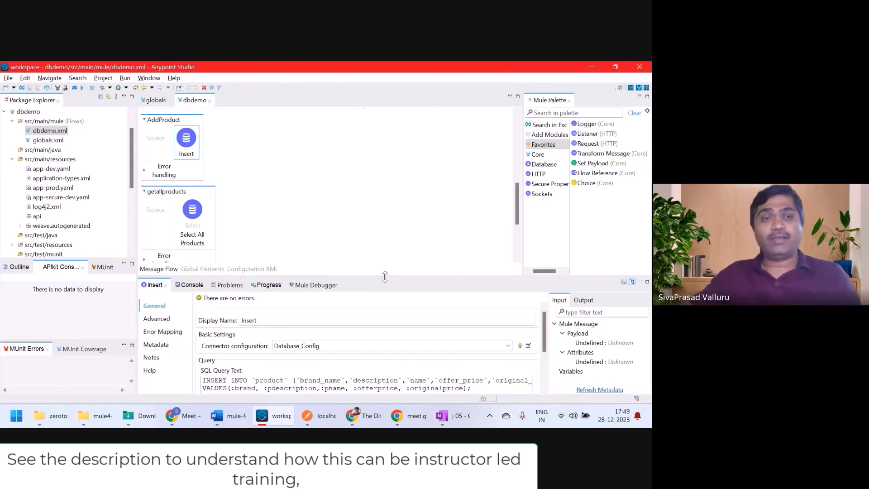
Step: Review the Database Config connection properties again from Global Elements, then switch to OneNote
left_click(154, 100)
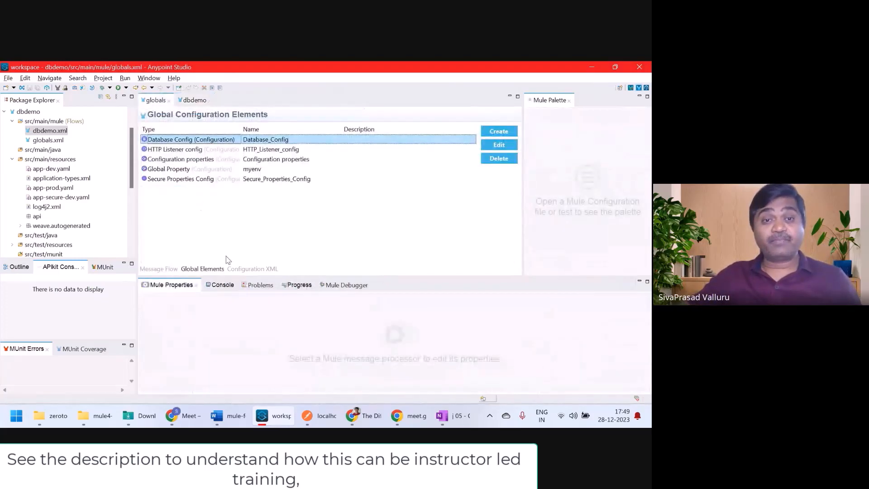
double_click(229, 144)
scroll(426, 239, "down", 2)
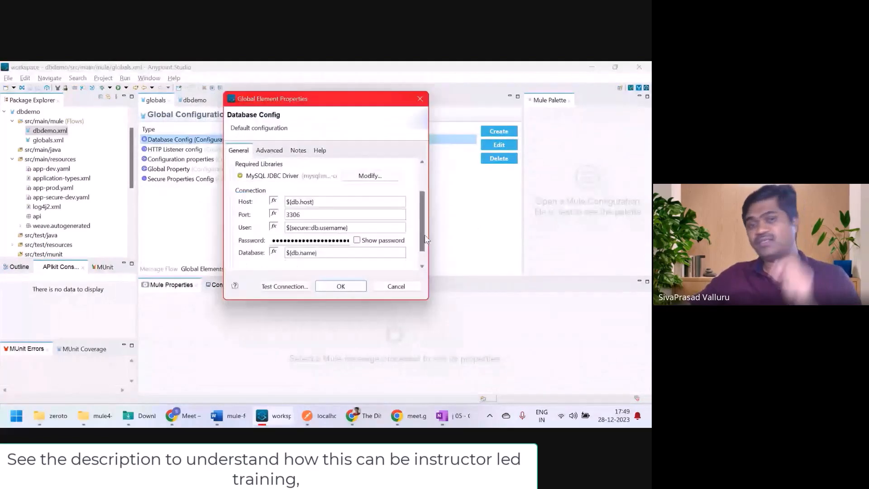
scroll(426, 239, "down", 1)
left_click(396, 286)
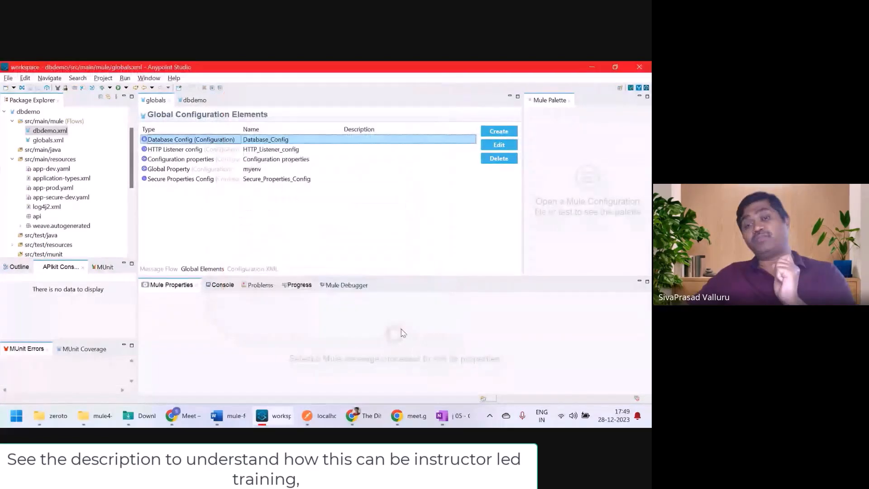
left_click(456, 416)
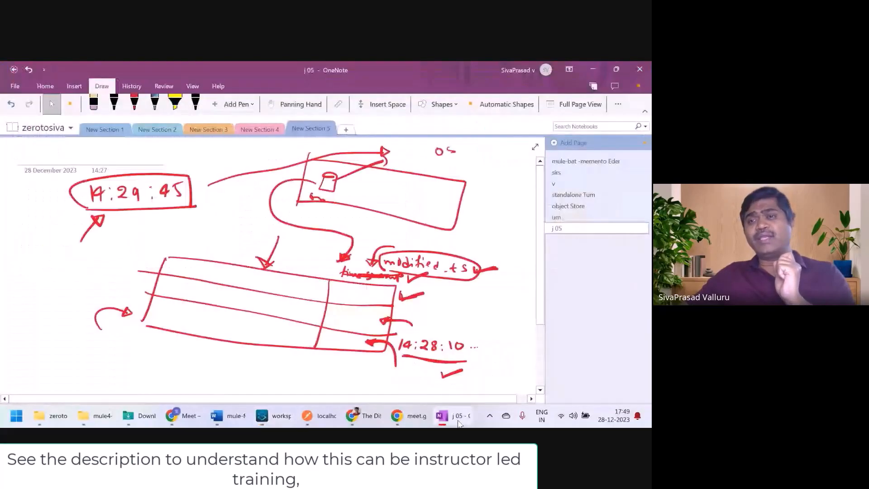
Step: Add a new OneNote page and handwrite a red 'Connection pool' heading at the top
left_click(554, 143)
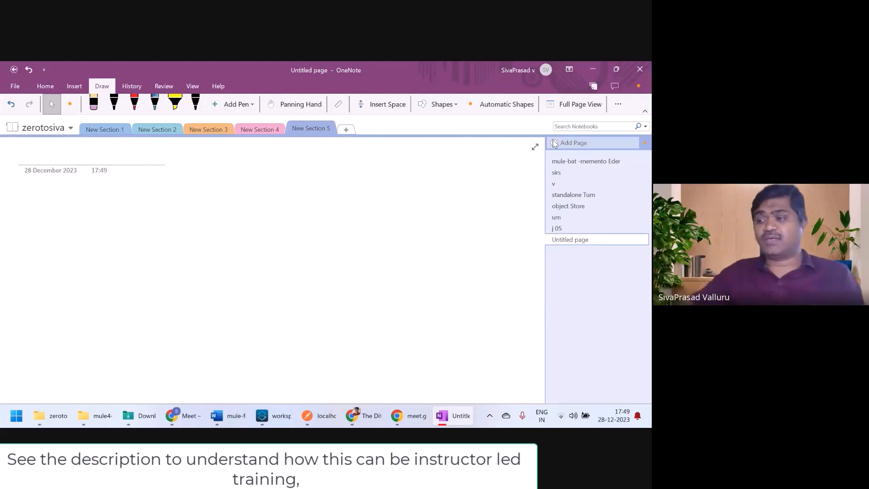
left_click(134, 103)
mouse_move(240, 162)
left_mouse_down()
mouse_move(227, 179)
mouse_move(257, 184)
mouse_move(265, 173)
mouse_move(269, 185)
left_mouse_up()
left_click_drag(269, 180, 291, 185)
left_click_drag(289, 179, 336, 189)
left_click(299, 174)
mouse_move(336, 173)
left_mouse_down()
mouse_move(337, 182)
mouse_move(369, 183)
left_mouse_up()
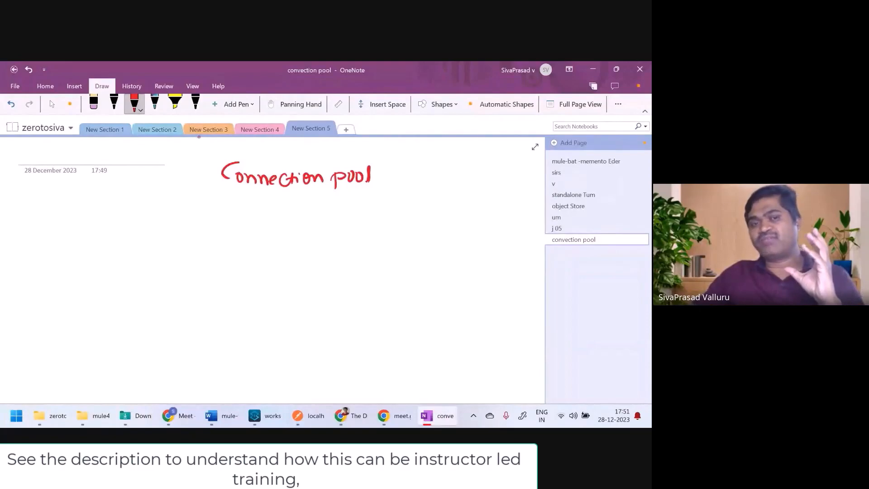
Step: Underline the heading, write 'min = 2' and 'max = 50', and sketch a box holding two circles
left_click_drag(231, 193, 372, 188)
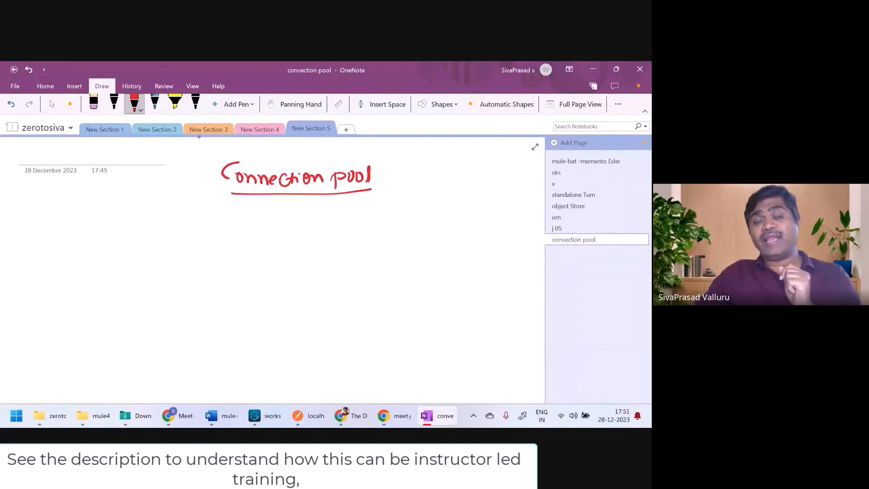
mouse_move(51, 248)
left_mouse_down()
mouse_move(124, 234)
mouse_move(117, 247)
mouse_move(128, 246)
left_mouse_up()
left_click_drag(51, 284, 94, 286)
mouse_move(92, 278)
left_mouse_down()
mouse_move(85, 286)
mouse_move(106, 277)
left_mouse_up()
left_click_drag(102, 285, 106, 284)
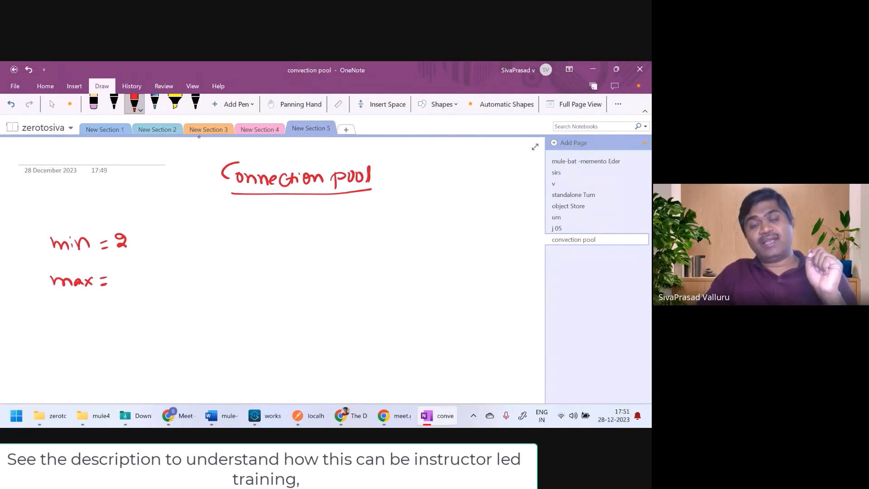
mouse_move(126, 270)
left_mouse_down()
mouse_move(117, 284)
mouse_move(135, 284)
mouse_move(138, 271)
left_mouse_up()
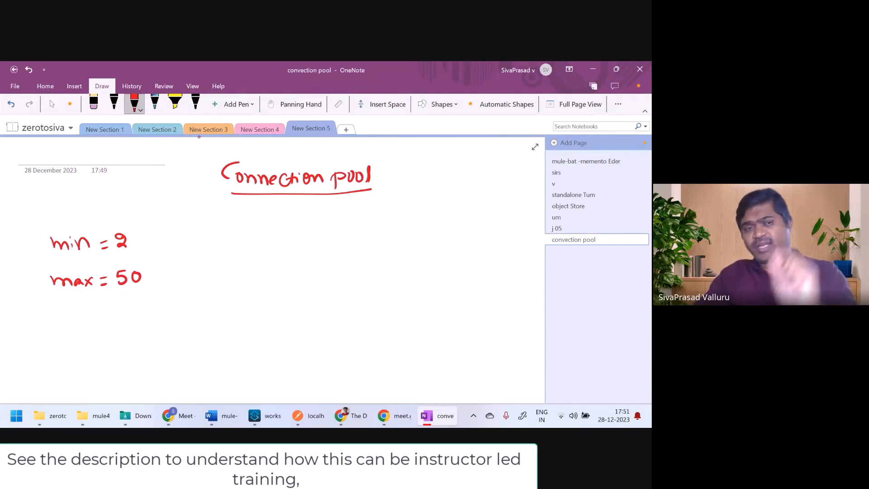
mouse_move(256, 249)
left_mouse_down()
mouse_move(253, 302)
mouse_move(431, 253)
mouse_move(419, 324)
mouse_move(257, 313)
left_mouse_up()
mouse_move(332, 266)
left_mouse_down()
mouse_move(319, 278)
mouse_move(335, 267)
mouse_move(381, 266)
mouse_move(371, 277)
mouse_move(379, 265)
left_mouse_up()
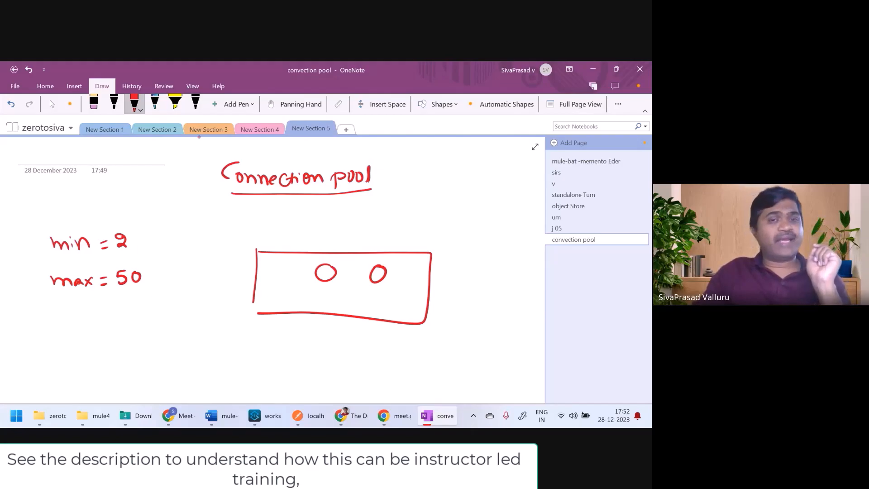
Step: Draw an upward arrow from the left circle, tick 'min = 2', and cross out that circle
mouse_move(330, 271)
left_mouse_down()
mouse_move(314, 219)
mouse_move(322, 222)
mouse_move(305, 227)
left_mouse_up()
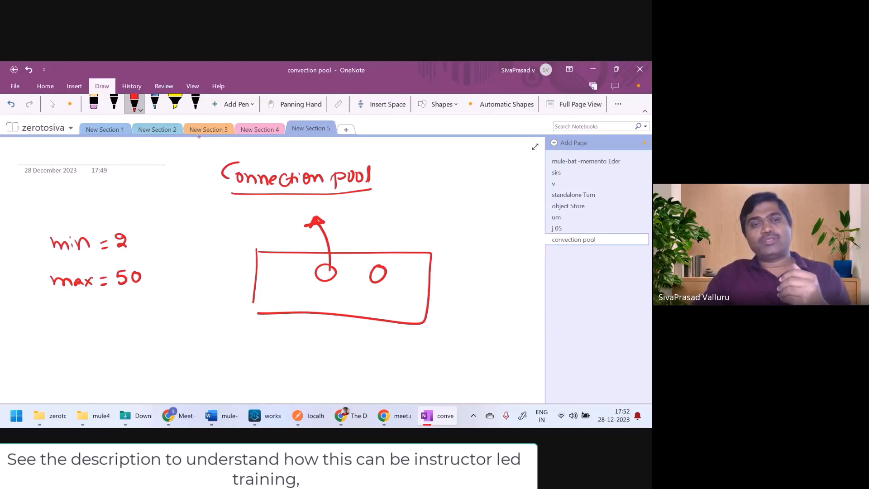
mouse_move(135, 236)
left_mouse_down()
mouse_move(140, 244)
mouse_move(166, 234)
left_mouse_up()
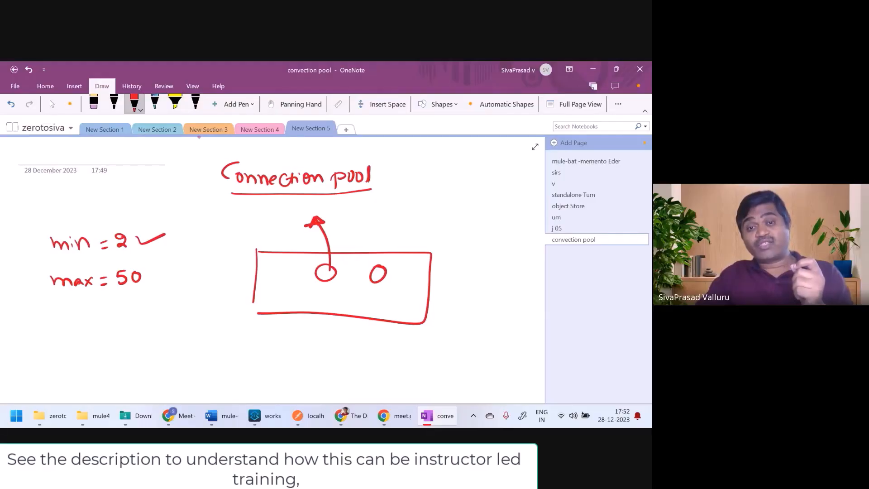
mouse_move(316, 263)
left_mouse_down()
mouse_move(339, 286)
mouse_move(300, 289)
left_mouse_up()
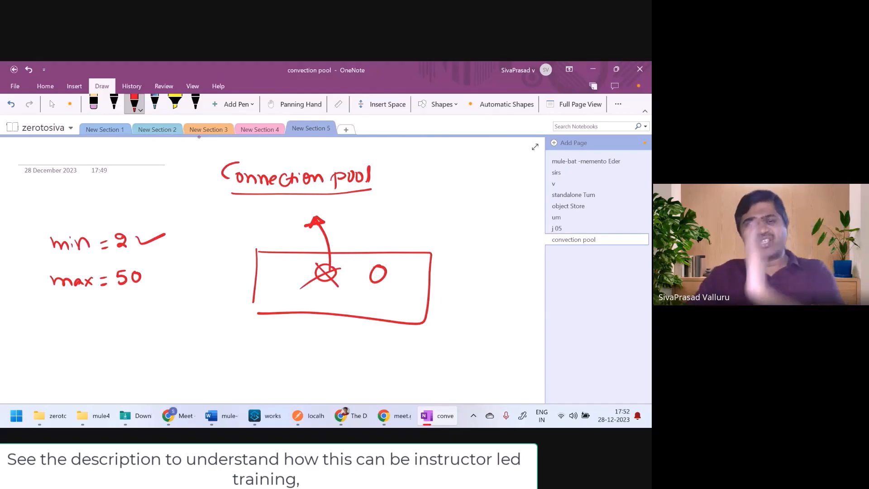
Step: Cross out the right circle with an upward arrow and underline the 50 in 'max = 50'
mouse_move(369, 270)
left_mouse_down()
mouse_move(387, 279)
mouse_move(367, 278)
left_mouse_up()
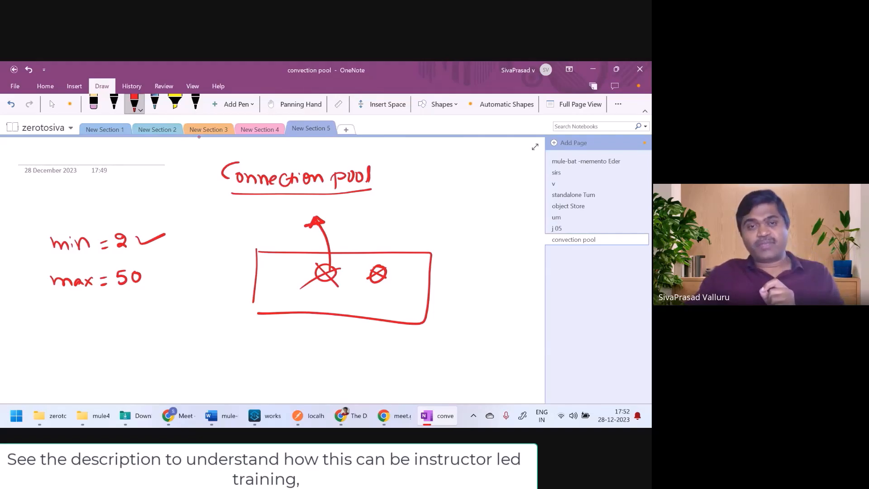
left_click_drag(123, 294, 147, 288)
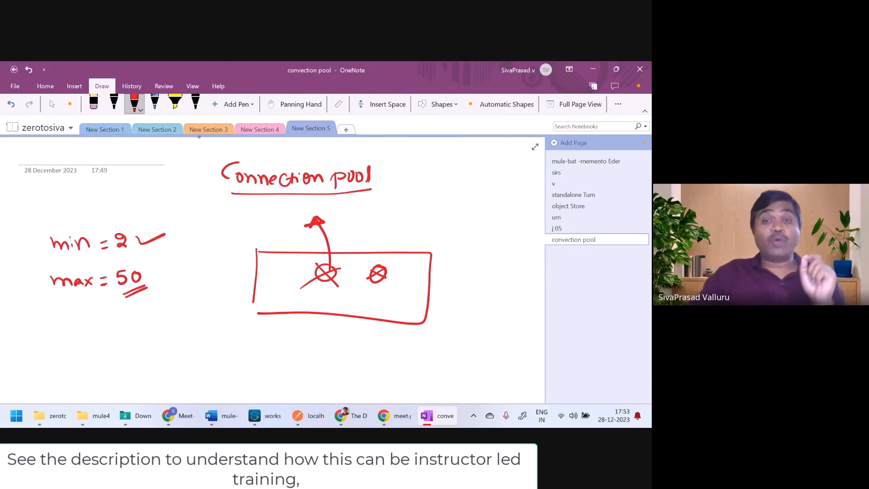
mouse_move(407, 269)
left_mouse_down()
mouse_move(416, 271)
mouse_move(414, 287)
mouse_move(399, 219)
left_mouse_up()
mouse_move(392, 231)
left_mouse_down()
mouse_move(399, 221)
mouse_move(410, 227)
left_mouse_up()
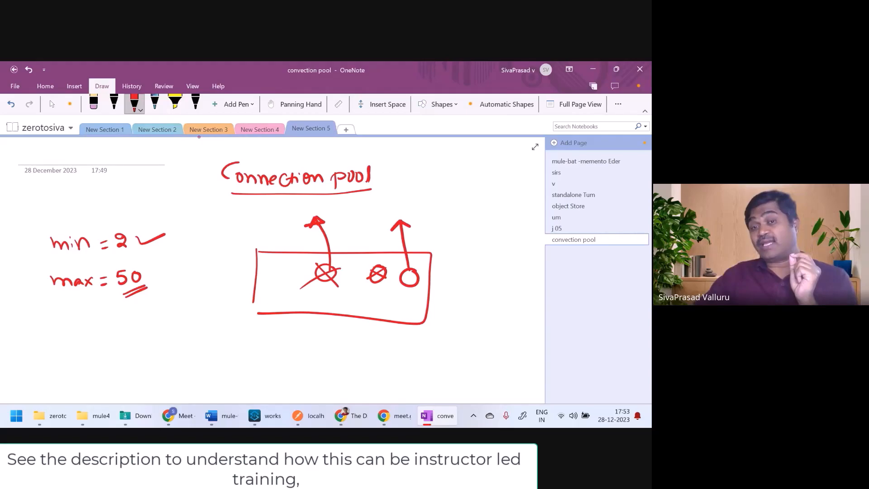
left_click_drag(417, 271, 402, 284)
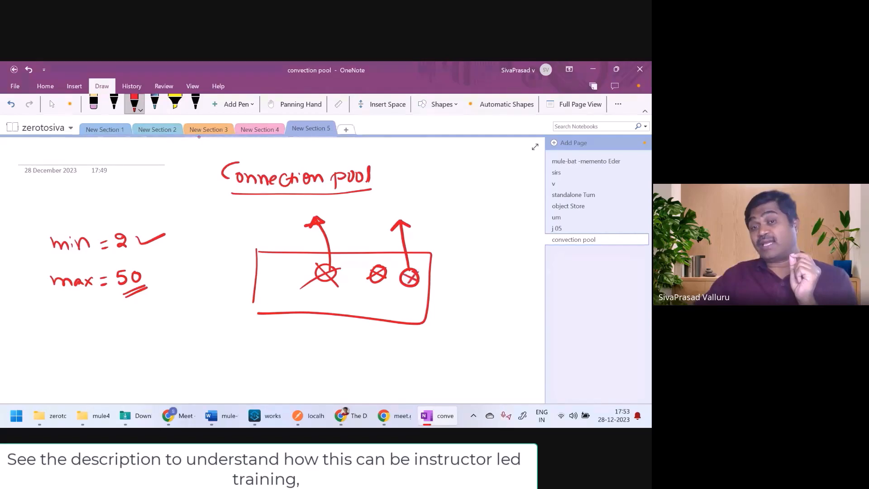
Step: Draw a new filled circle in the pool box, thicken the 50 underline, and arc from 'min = 2' to the box
mouse_move(288, 278)
left_mouse_down()
mouse_move(277, 278)
mouse_move(287, 289)
left_mouse_up()
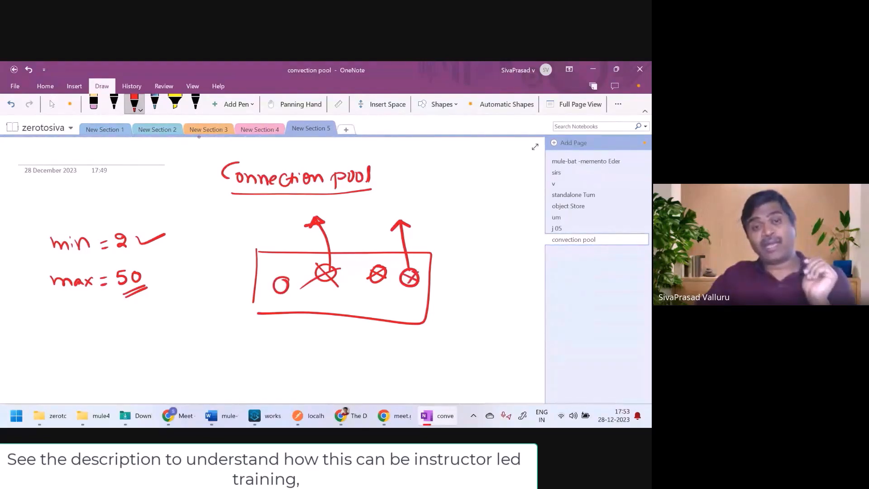
left_click_drag(149, 287, 132, 296)
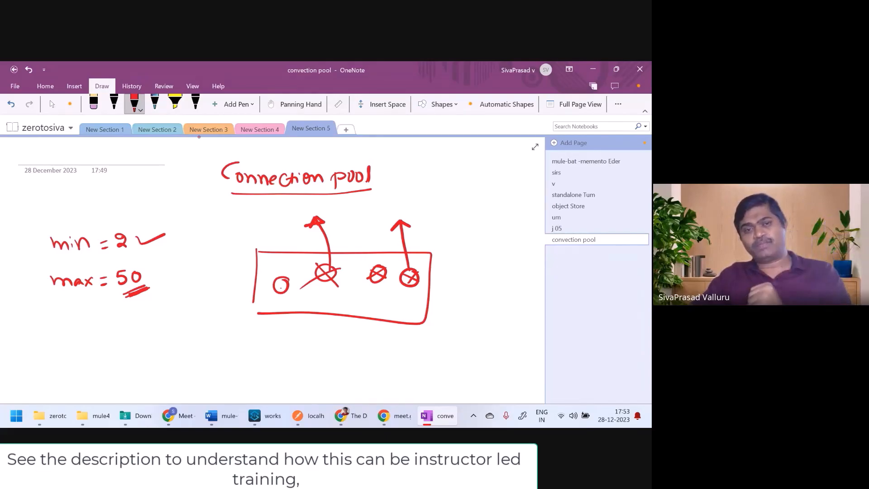
left_click_drag(281, 286, 284, 286)
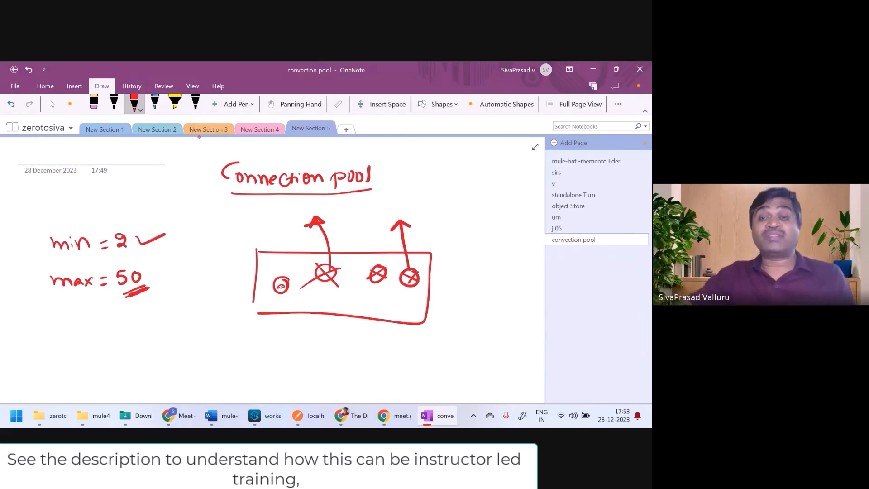
mouse_move(181, 236)
left_mouse_down()
mouse_move(226, 225)
mouse_move(257, 247)
mouse_move(261, 235)
left_mouse_up()
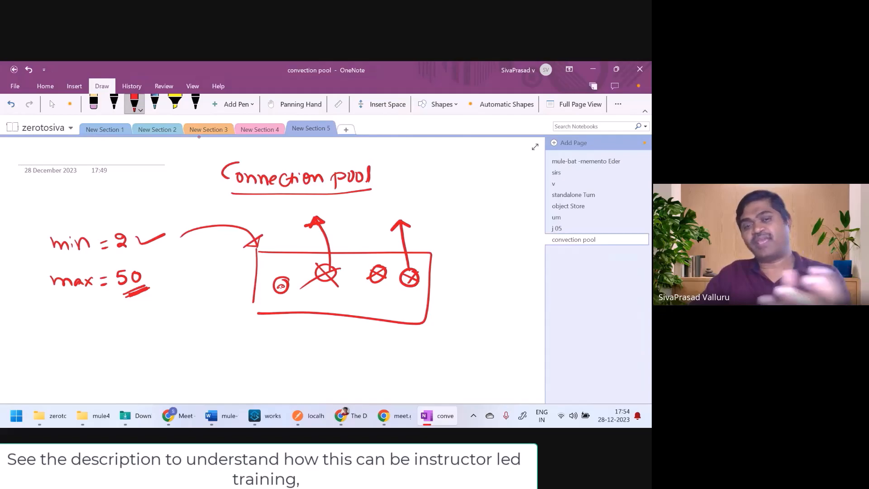
Step: Sketch a small circle with a curved arrow into the pool and write underlined 'waiting' next to 'max = 50'
left_click_drag(320, 294, 320, 295)
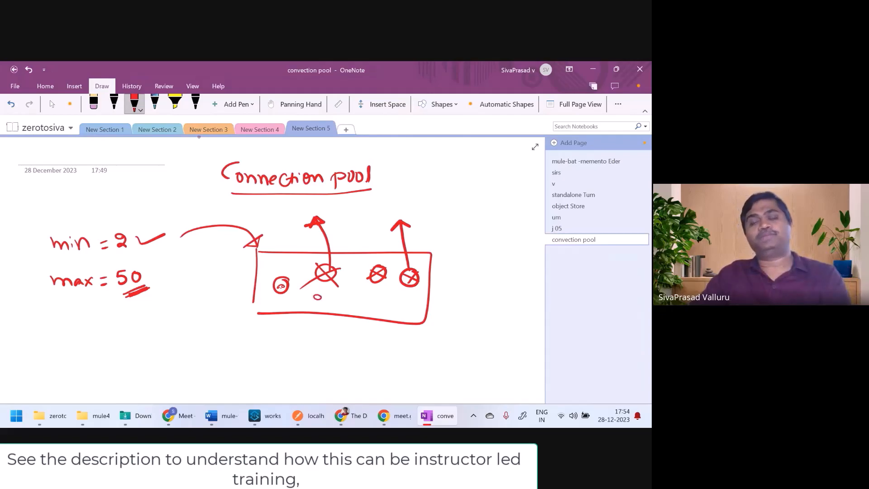
mouse_move(444, 227)
left_mouse_down()
mouse_move(413, 229)
mouse_move(335, 269)
mouse_move(322, 291)
left_mouse_up()
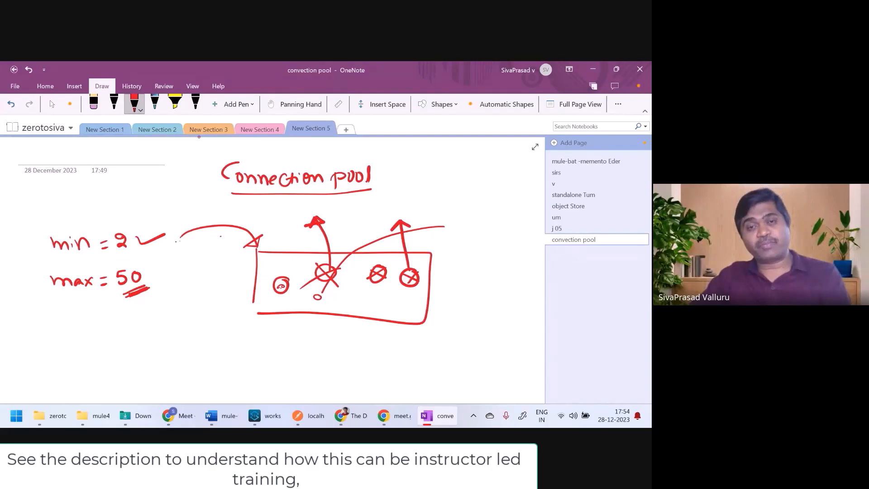
left_click_drag(174, 271, 199, 277)
left_click_drag(195, 272, 212, 272)
left_click_drag(211, 271, 203, 285)
left_click_drag(83, 297, 117, 294)
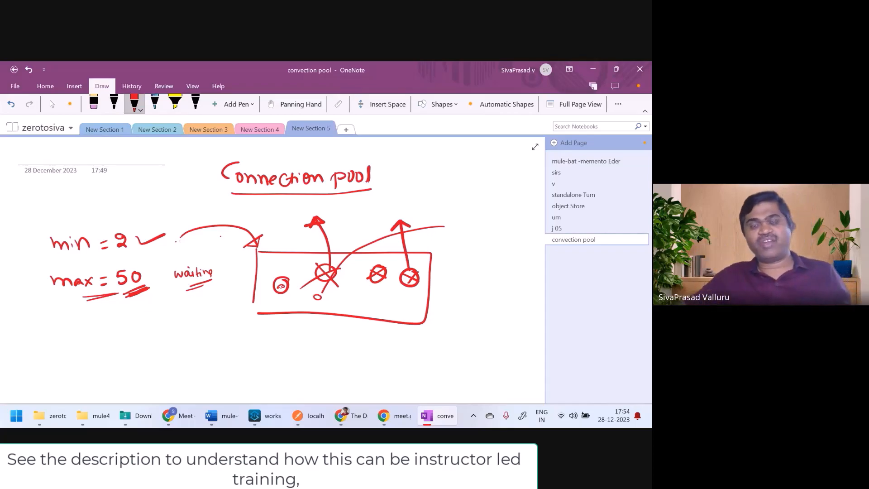
Step: Set Database Config's Advanced Pooling profile to Edit inline, revealing defaults max 5, min 0, acquire increment 1
left_click(272, 420)
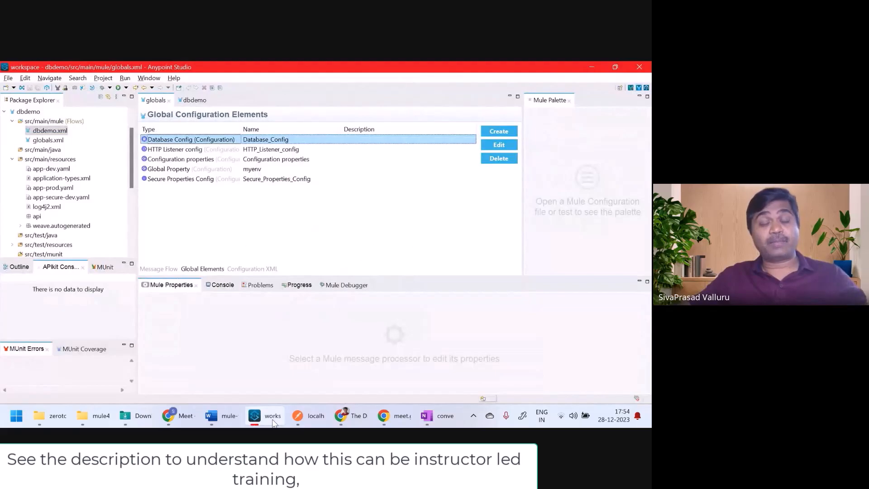
double_click(192, 140)
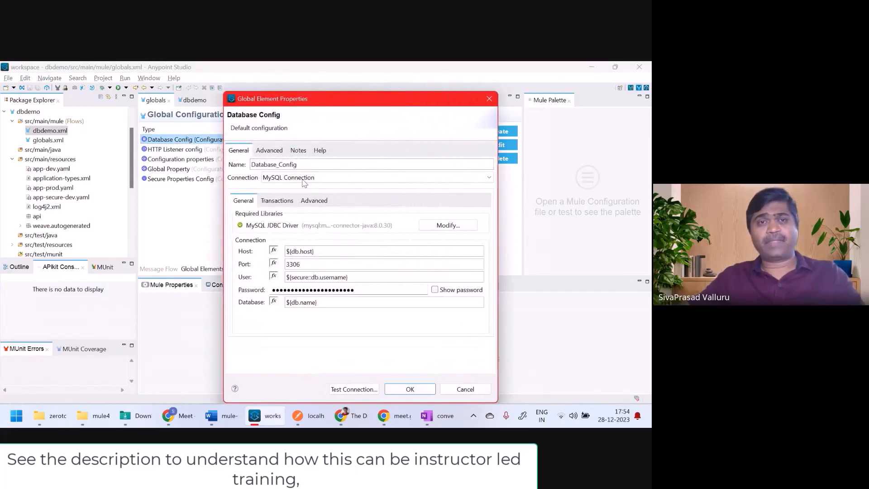
left_click(273, 153)
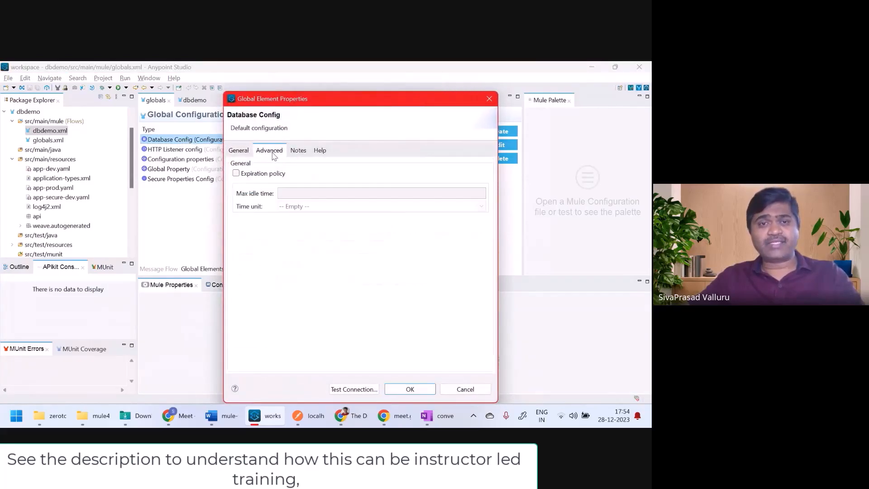
left_click(239, 151)
left_click(314, 201)
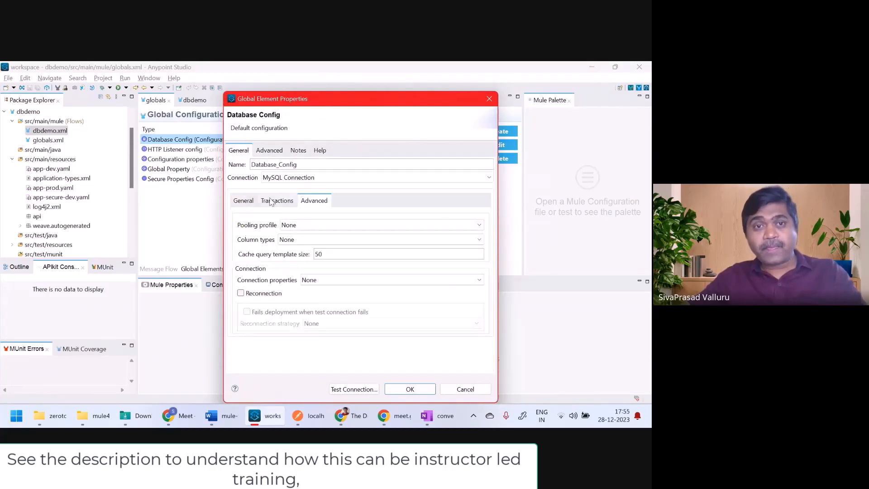
left_click(463, 226)
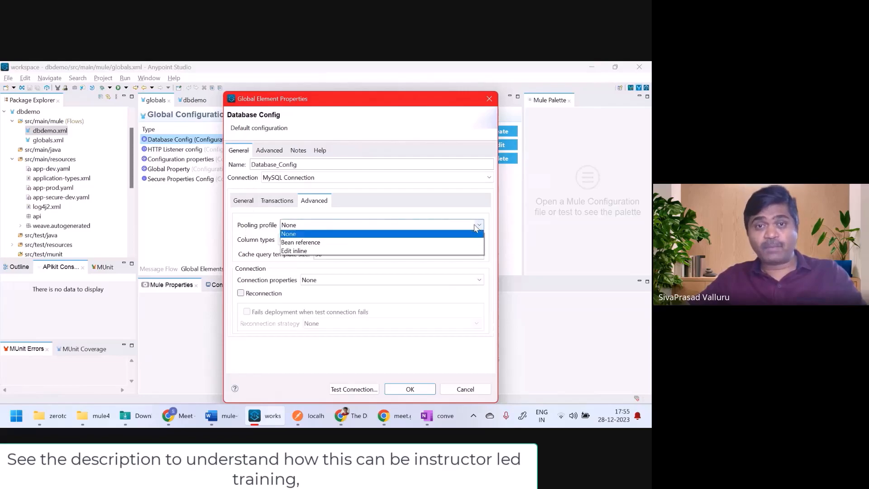
left_click(306, 252)
left_click_drag(489, 211, 490, 233)
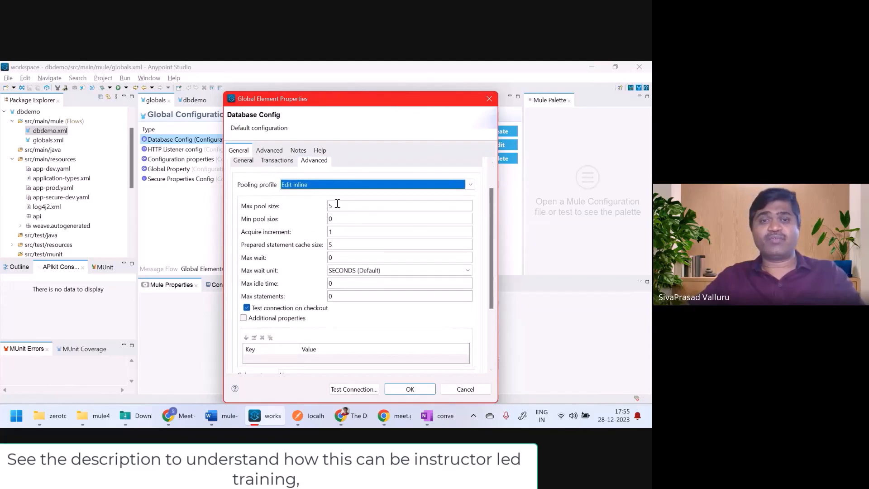
Step: Set the inline pool's Max pool size to 10 and Min pool size to 1
left_click_drag(337, 204, 327, 204)
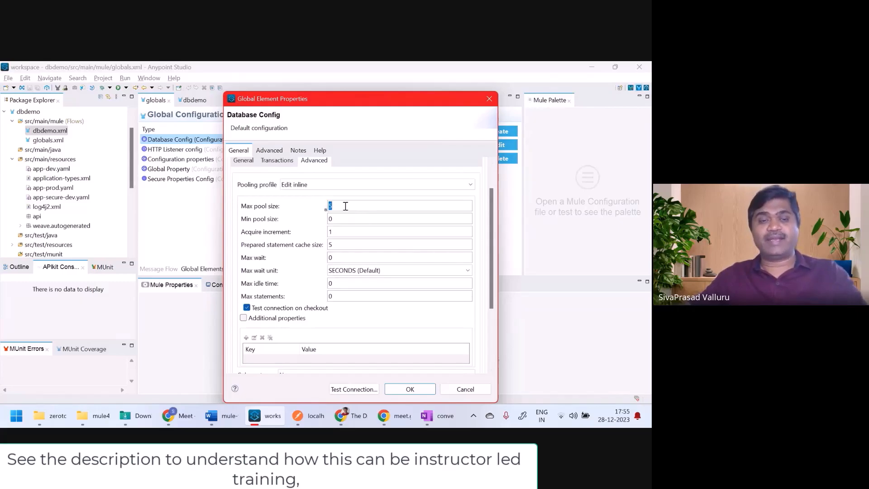
type("10")
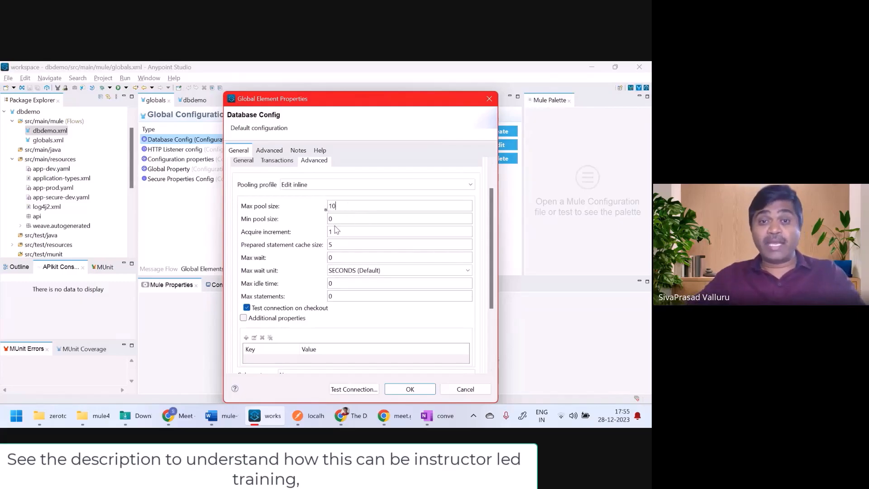
left_click_drag(337, 220, 320, 220)
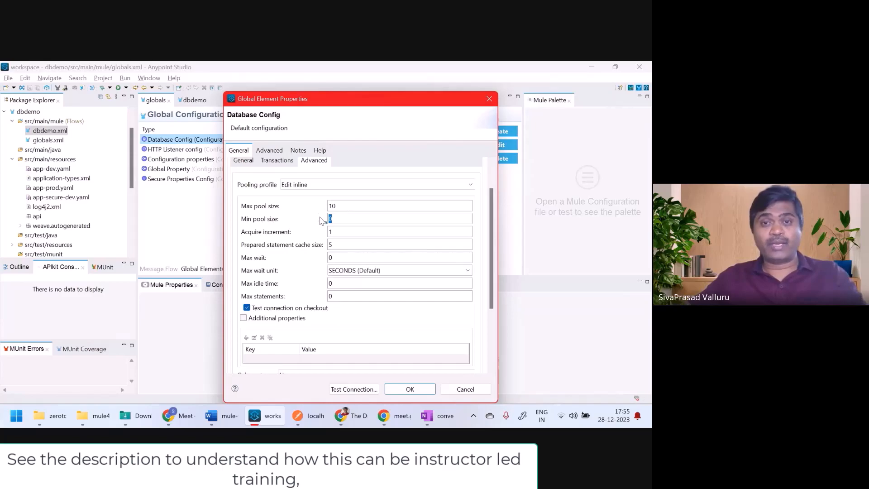
key("BackSpace")
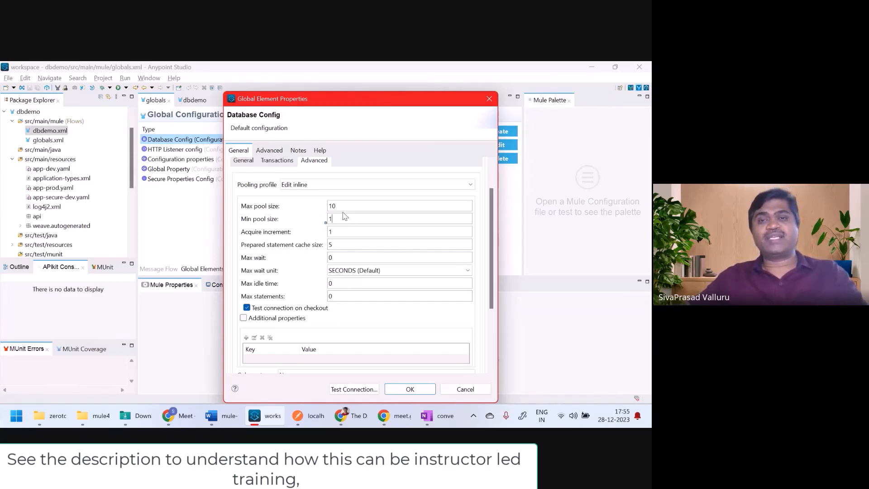
type("1")
mouse_move(333, 219)
left_mouse_down()
mouse_move(326, 206)
mouse_move(336, 232)
mouse_move(329, 231)
left_mouse_up()
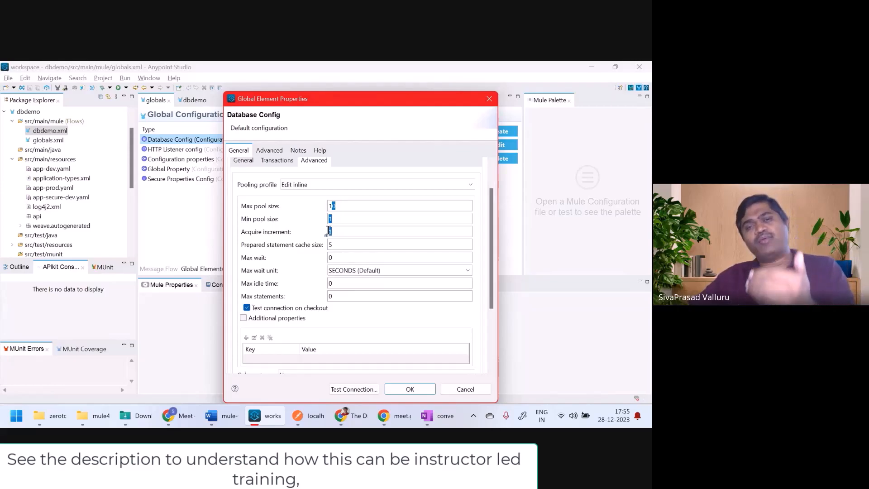
left_click(337, 231)
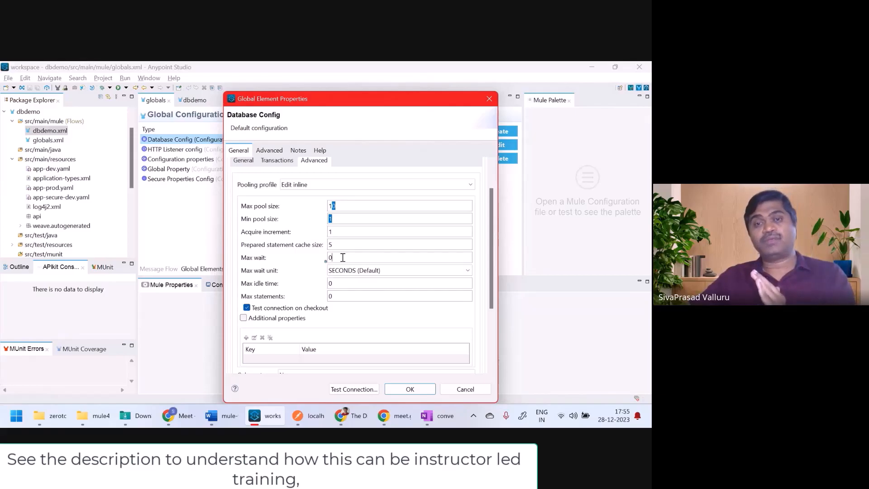
Step: Keep Max wait at 0 SECONDS, then return to the OneNote connection pool sketch
left_click_drag(335, 256, 321, 257)
type("10")
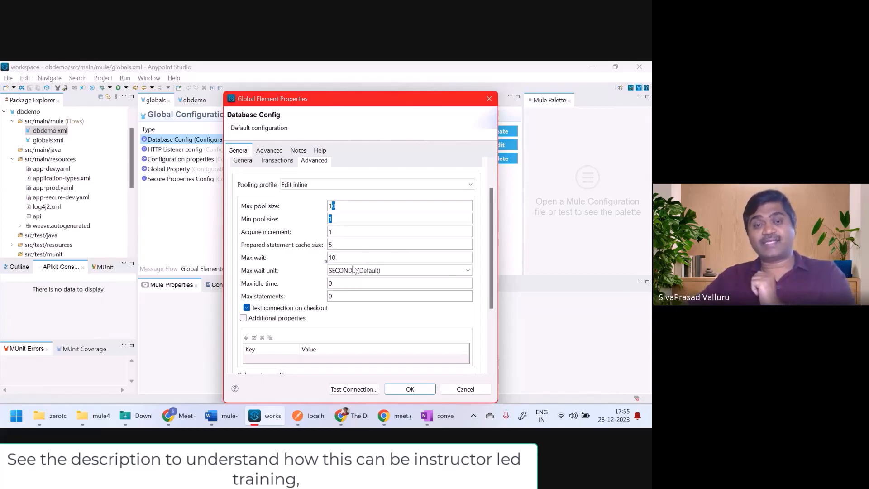
left_click(357, 272)
left_click(357, 272)
left_click_drag(341, 258, 316, 259)
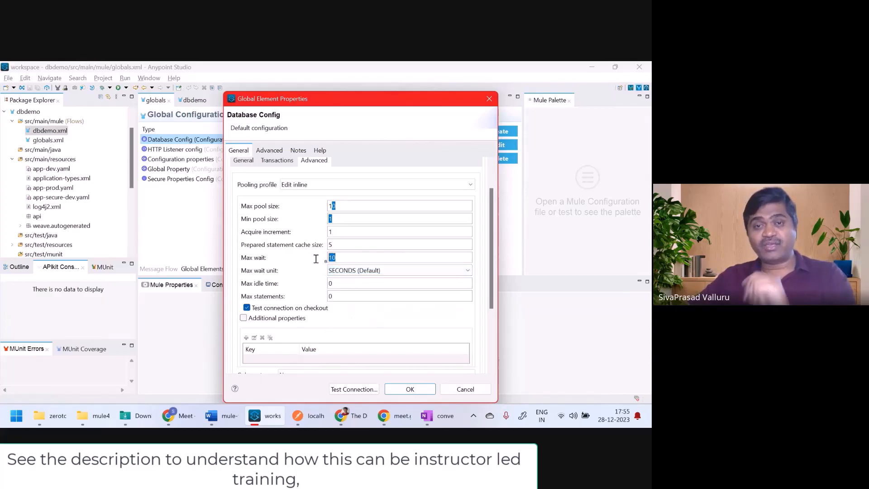
type("0")
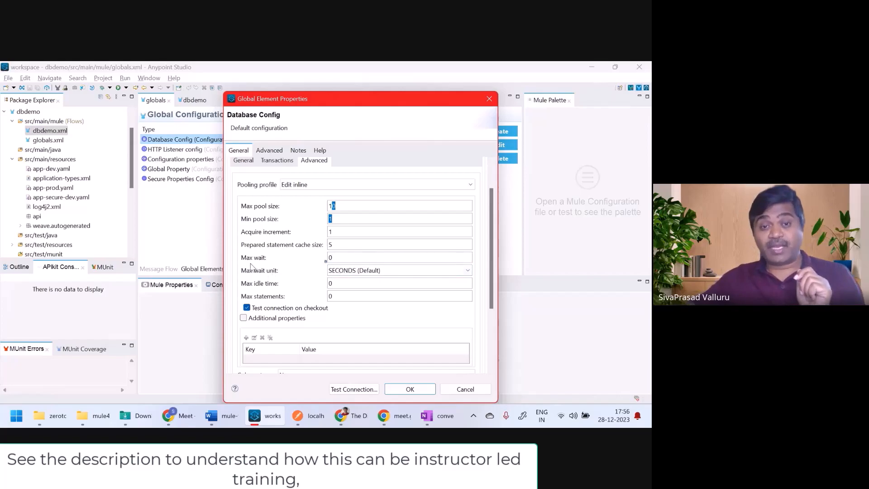
left_click_drag(337, 284, 322, 286)
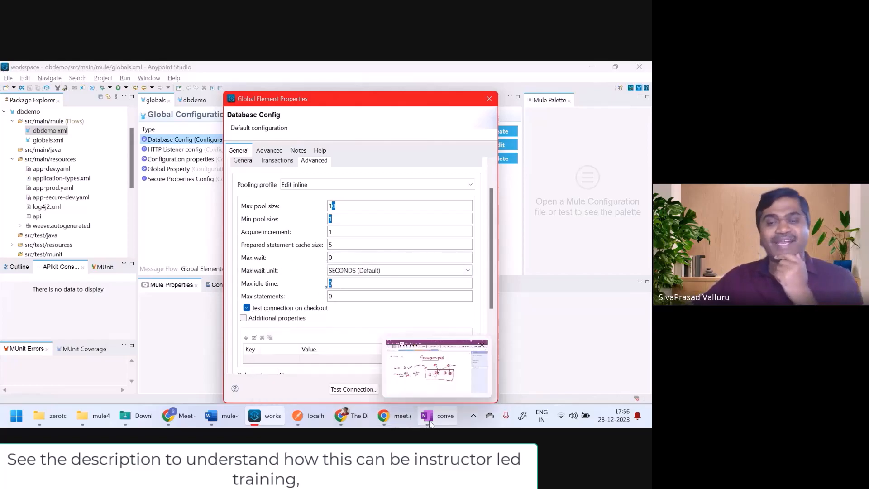
left_click(432, 420)
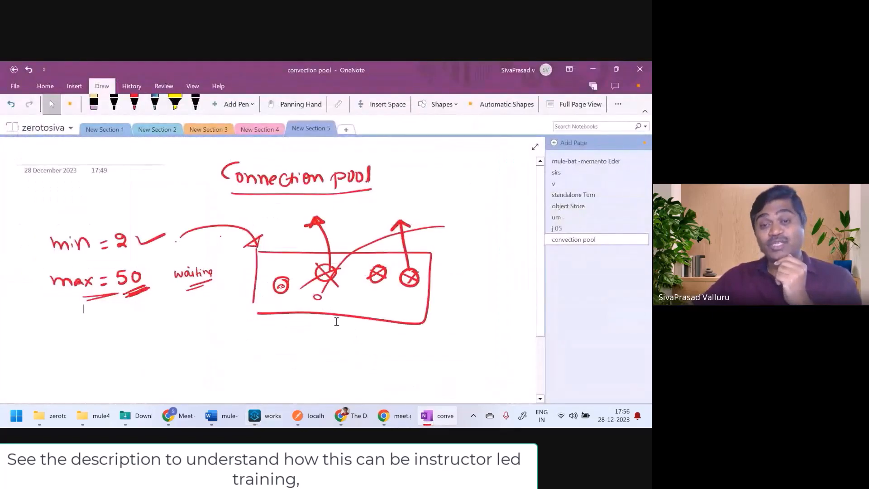
Step: Resize the min = 2 ink in the pool sketch, undo it, and return to Anypoint Studio
left_click(316, 296)
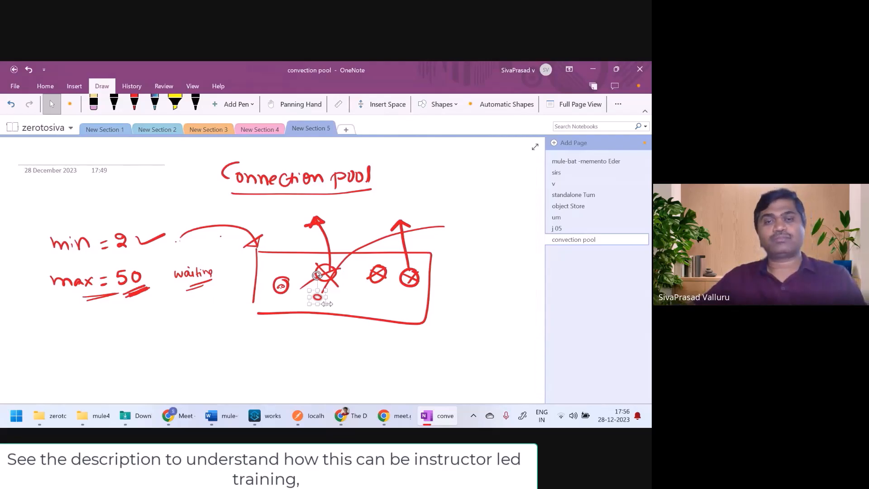
left_click_drag(36, 223, 135, 254)
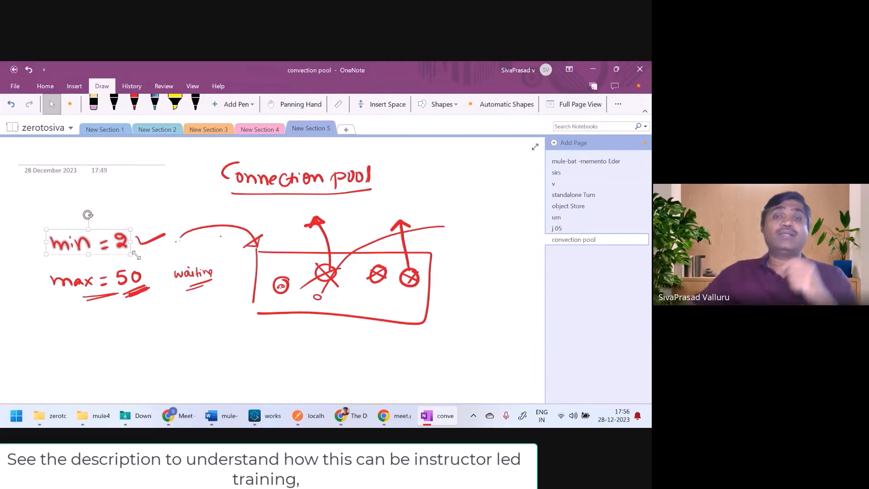
mouse_move(44, 262)
left_mouse_down()
mouse_move(118, 304)
mouse_move(98, 213)
left_mouse_up()
left_click(164, 318)
key("ctrl+z")
left_click(108, 301)
left_click(188, 339)
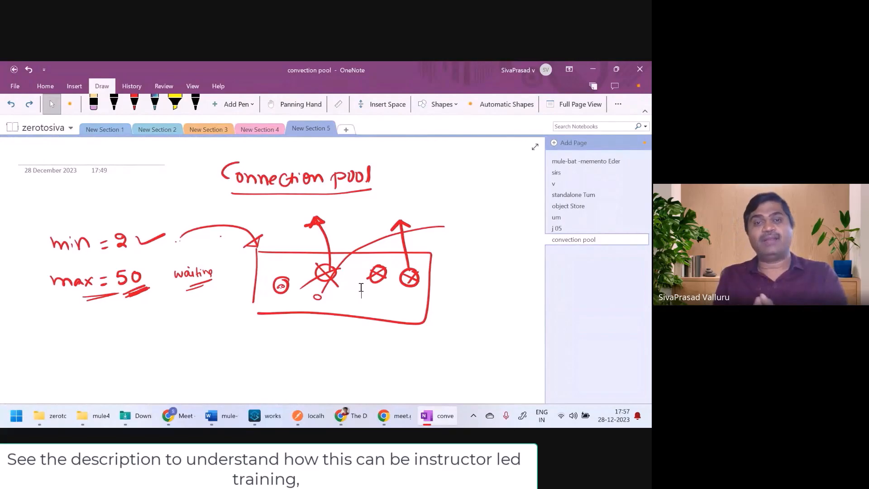
key("alt+Tab")
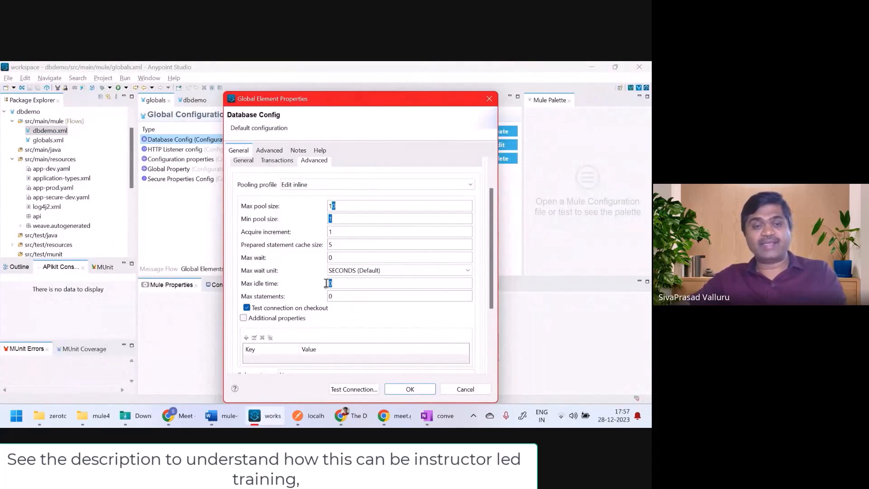
Step: Set the Database Config max idle time to 30, confirm it, and save globals.xml
key("BackSpace")
type("300")
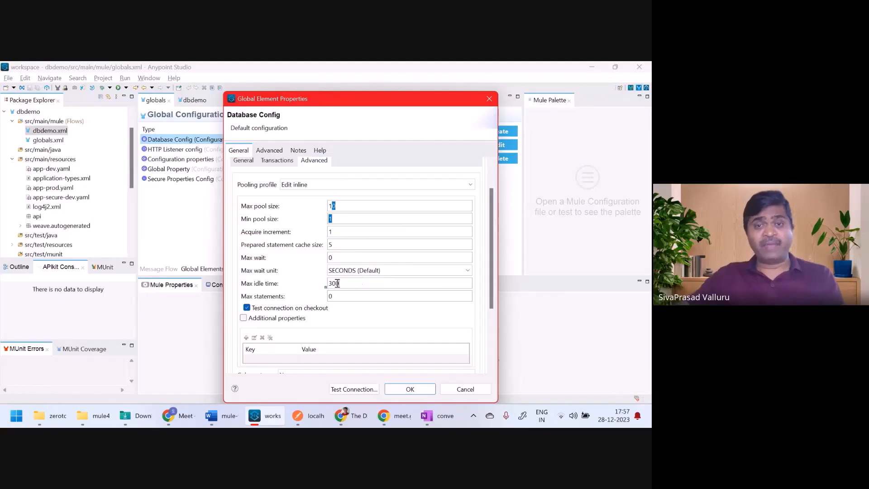
double_click(326, 284)
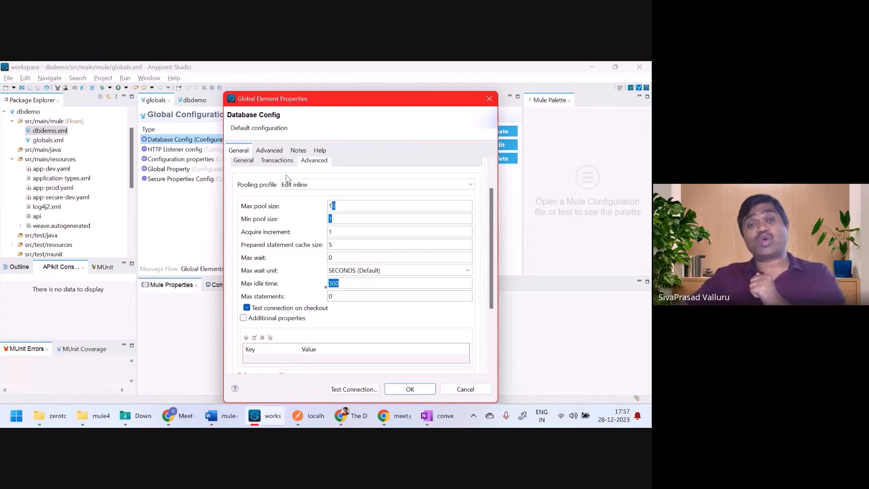
left_click(410, 389)
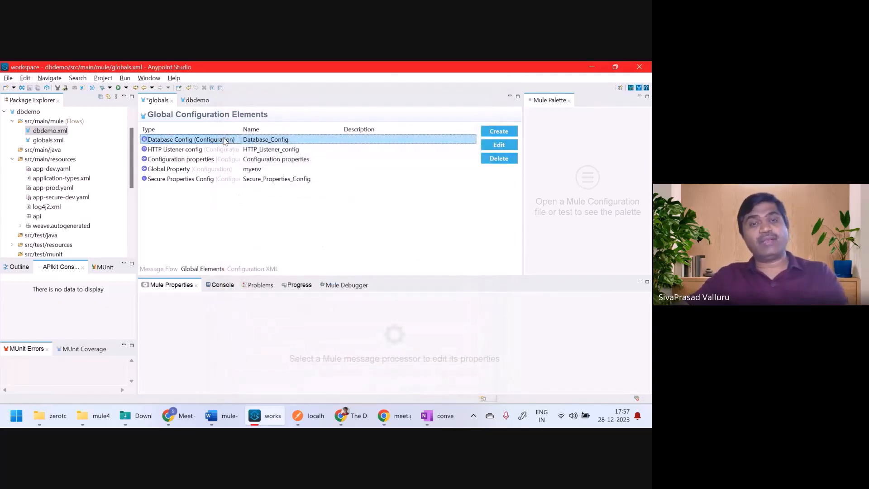
key("ctrl+s")
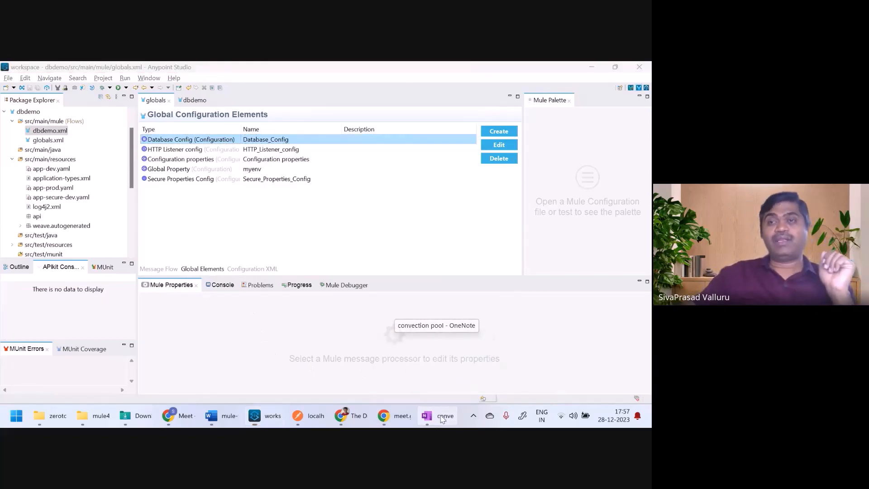
left_click(457, 424)
Step: On a new page, draw in red pen a box holding circled apps a and b, plus a database
left_click(556, 143)
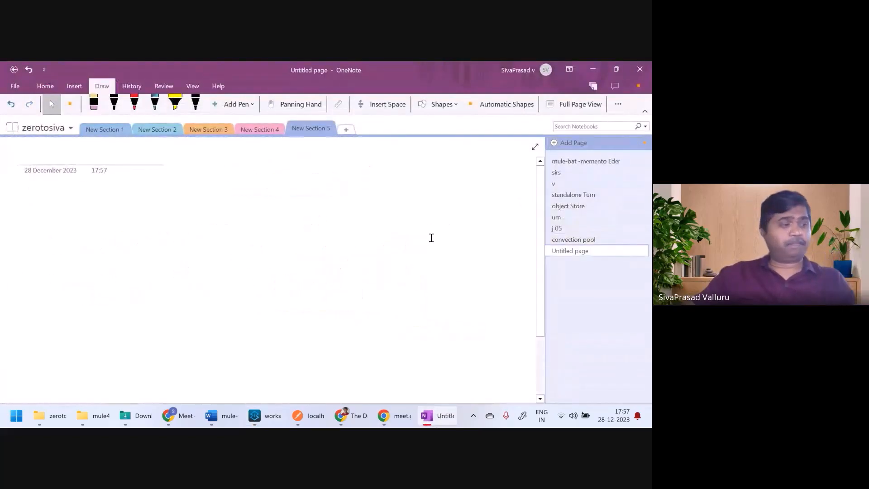
left_click(134, 102)
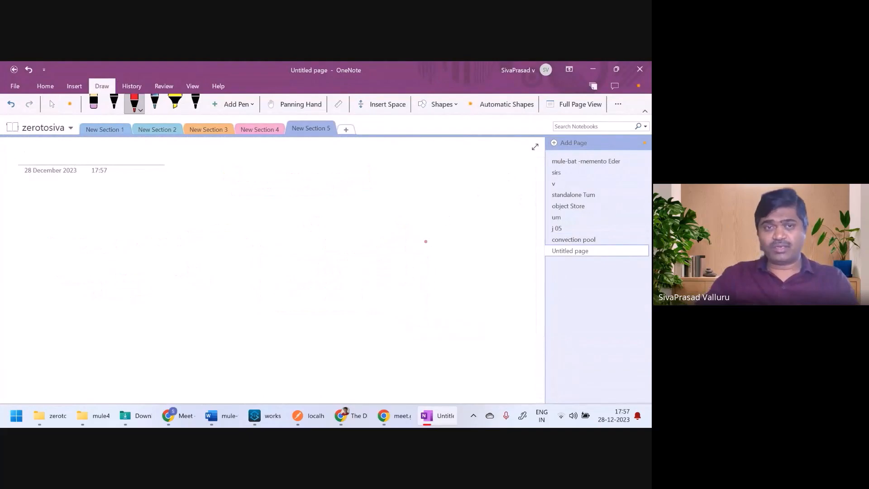
mouse_move(182, 186)
left_mouse_down()
mouse_move(170, 304)
mouse_move(211, 186)
mouse_move(409, 187)
mouse_move(411, 280)
mouse_move(311, 324)
mouse_move(171, 309)
left_mouse_up()
mouse_move(243, 210)
left_mouse_down()
mouse_move(231, 211)
mouse_move(252, 196)
mouse_move(247, 234)
mouse_move(259, 206)
left_mouse_up()
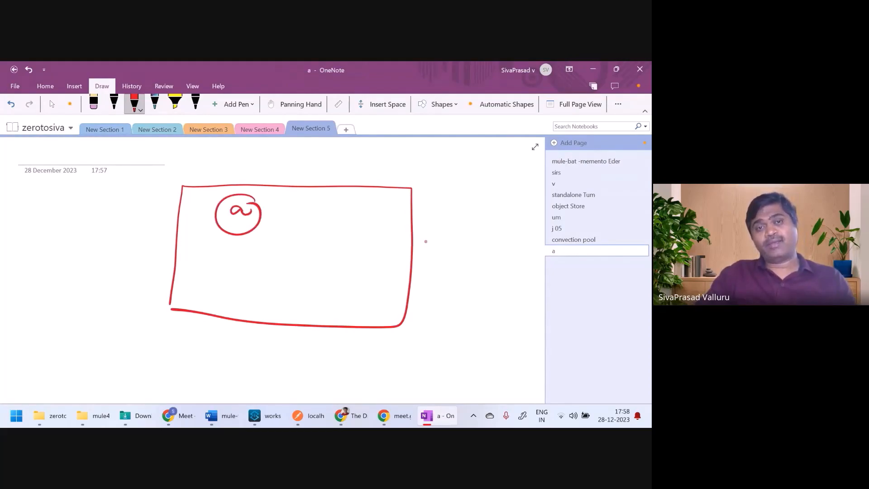
mouse_move(235, 281)
left_mouse_down()
mouse_move(243, 295)
mouse_move(236, 297)
left_mouse_up()
mouse_move(248, 273)
left_mouse_down()
mouse_move(226, 275)
mouse_move(255, 299)
mouse_move(247, 274)
left_mouse_up()
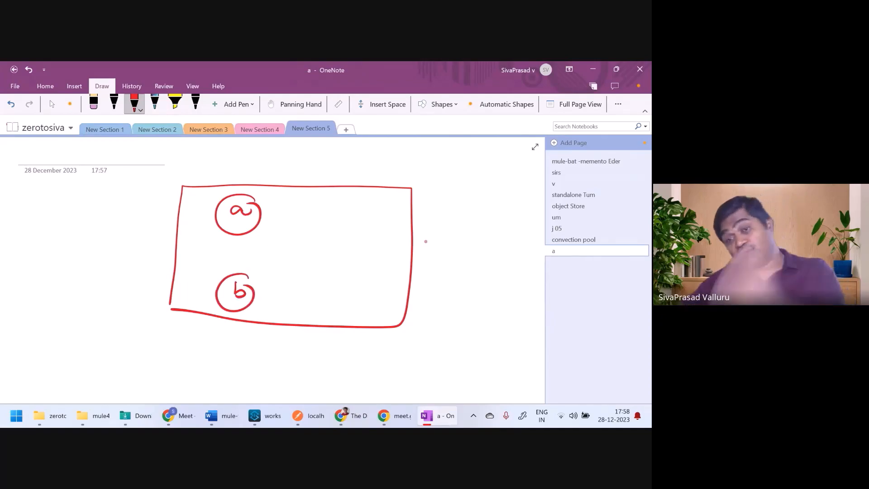
mouse_move(479, 271)
left_mouse_down()
mouse_move(492, 318)
mouse_move(511, 271)
mouse_move(478, 270)
mouse_move(510, 273)
left_mouse_up()
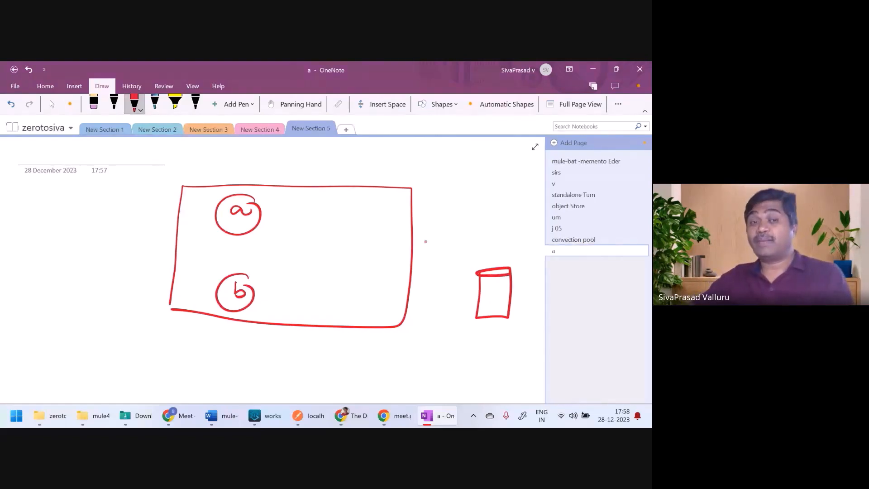
Step: Tick both apps, draw arrows from a and b to the database, and write 'runtime' above
left_click_drag(270, 180, 242, 200)
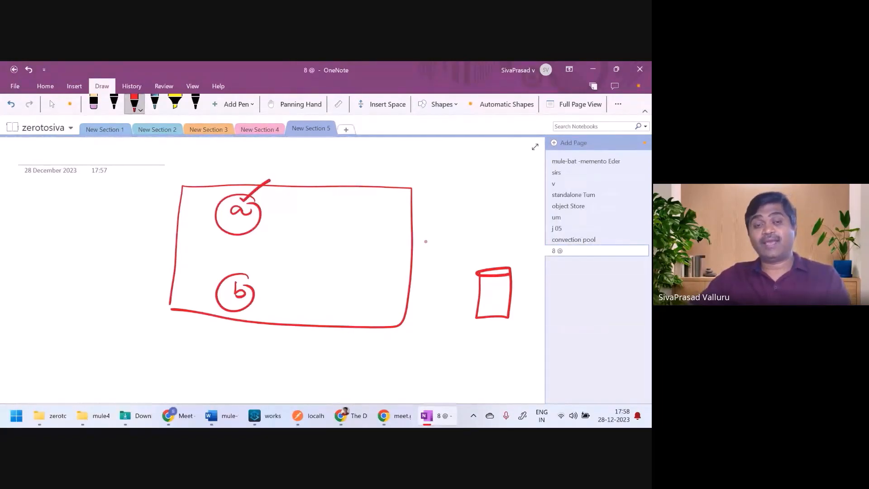
left_click_drag(227, 279, 245, 269)
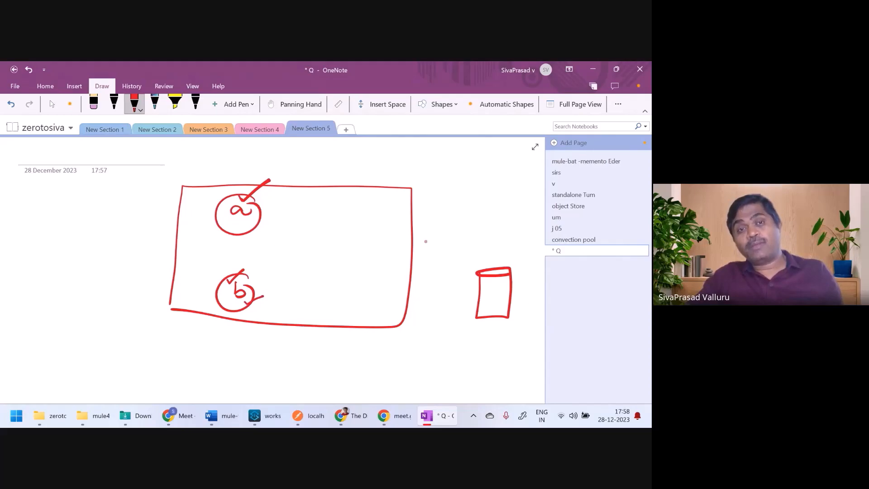
left_click_drag(260, 219, 489, 286)
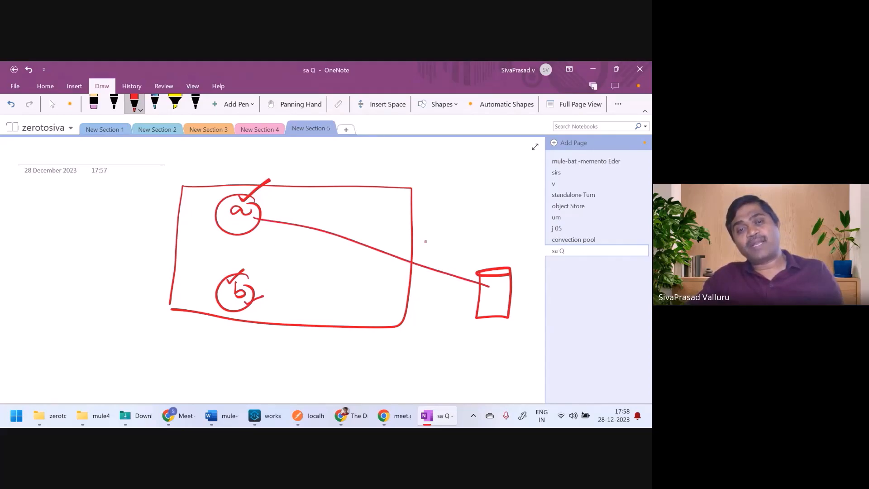
left_click_drag(256, 297, 480, 310)
left_click_drag(469, 273, 479, 283)
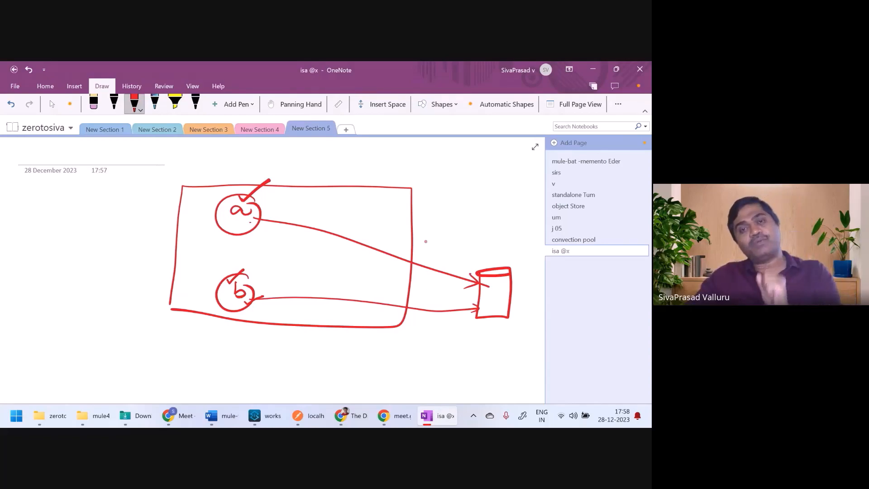
mouse_move(390, 172)
left_mouse_down()
mouse_move(400, 178)
mouse_move(431, 163)
mouse_move(451, 168)
mouse_move(445, 173)
left_mouse_up()
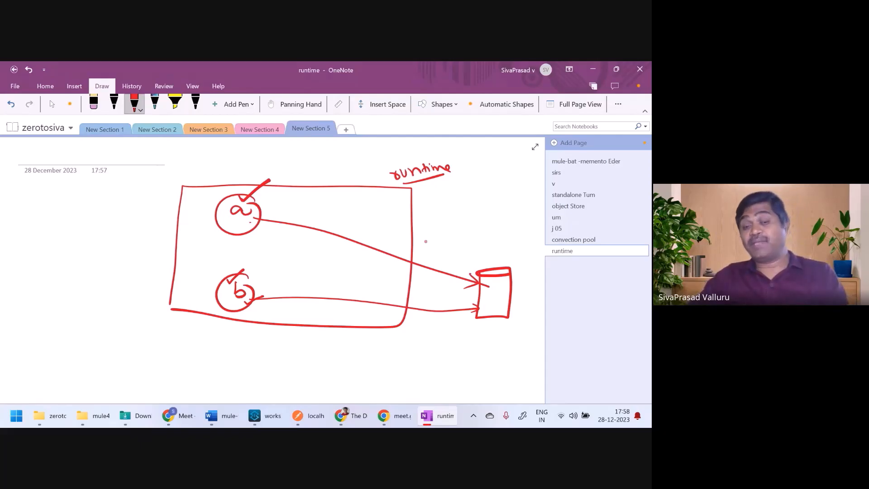
Step: Tick app a, write 8081 beside it, and draw an arrow into the box's bottom edge
left_click(254, 416)
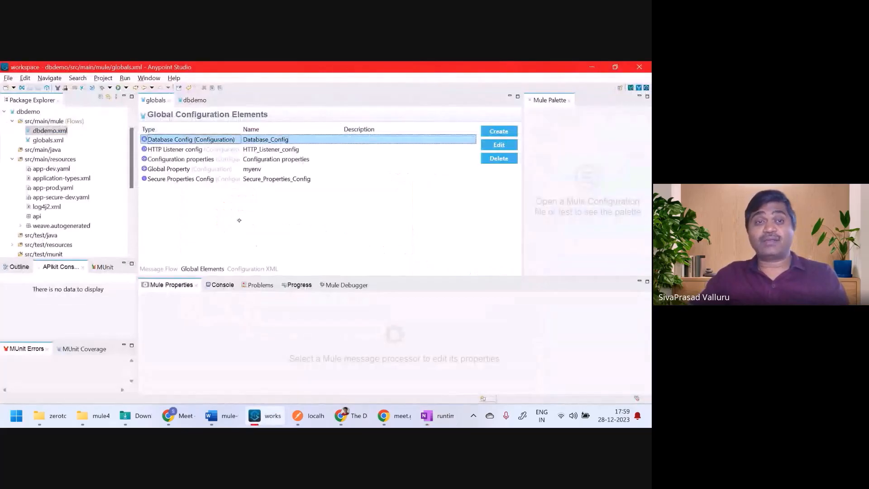
key("alt+Tab")
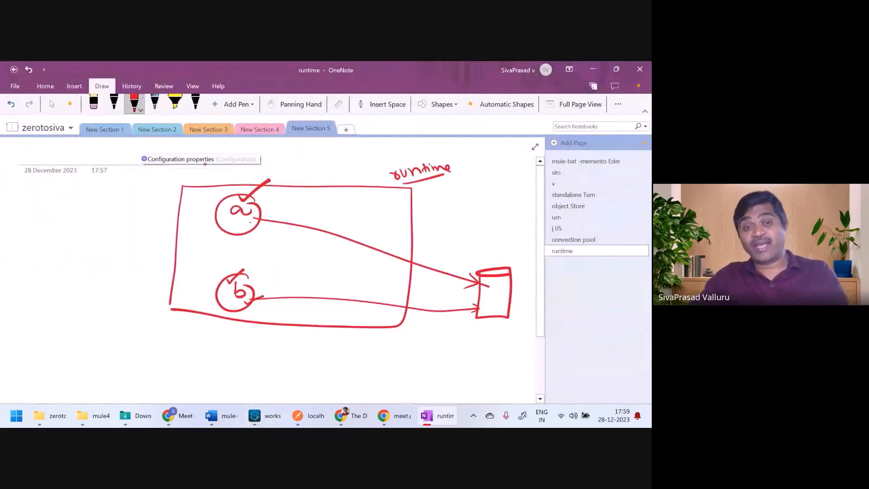
left_click_drag(249, 217, 270, 211)
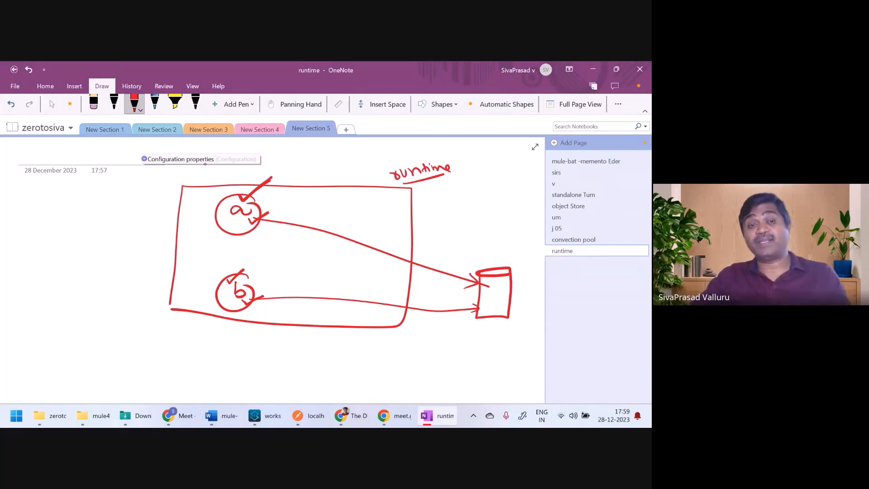
left_click_drag(195, 194, 232, 189)
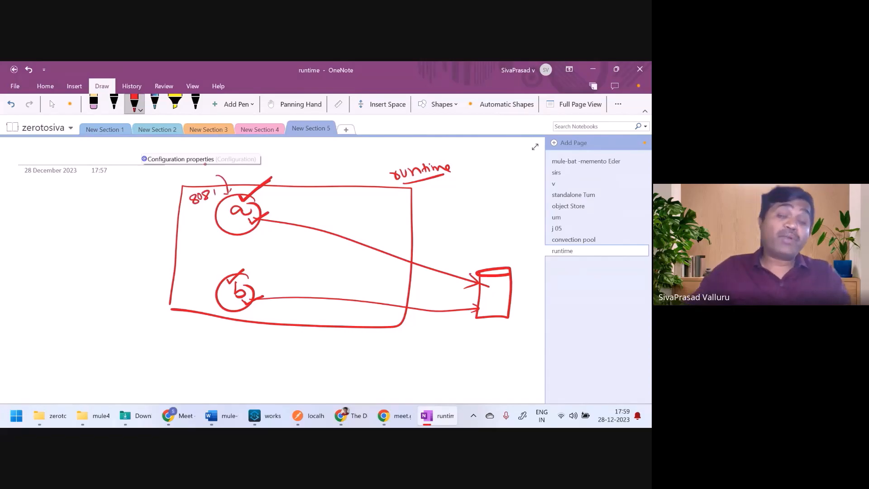
left_click_drag(198, 342, 224, 316)
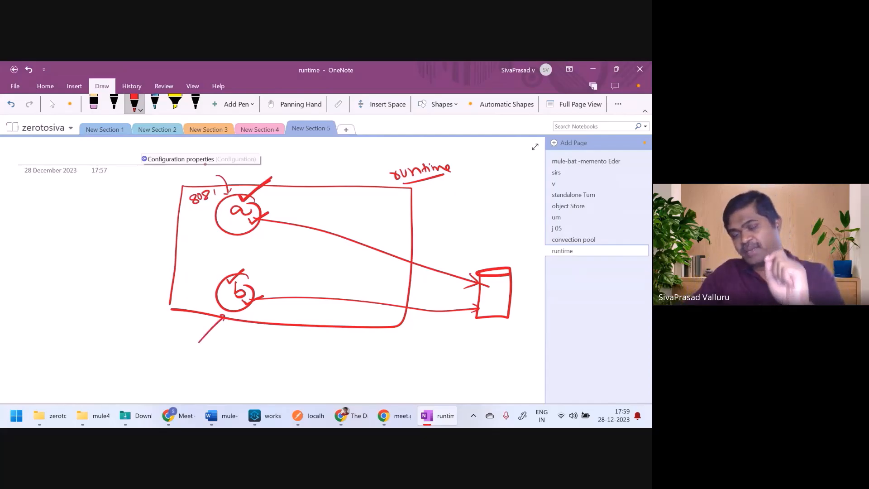
Step: Write 8081 beside app b, underline both port labels, and circle app a's 8081
left_click_drag(195, 272, 207, 275)
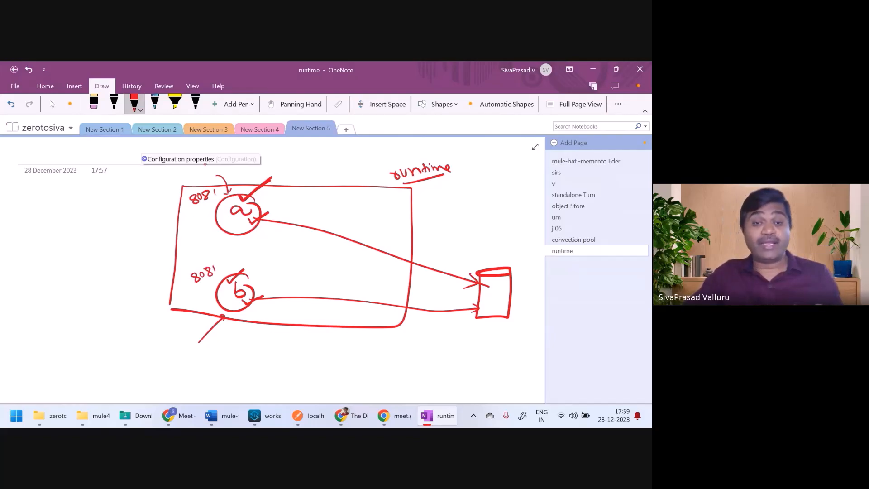
mouse_move(239, 277)
left_mouse_down()
mouse_move(247, 284)
mouse_move(261, 269)
left_mouse_up()
left_click_drag(196, 285, 218, 278)
left_click_drag(196, 210, 221, 200)
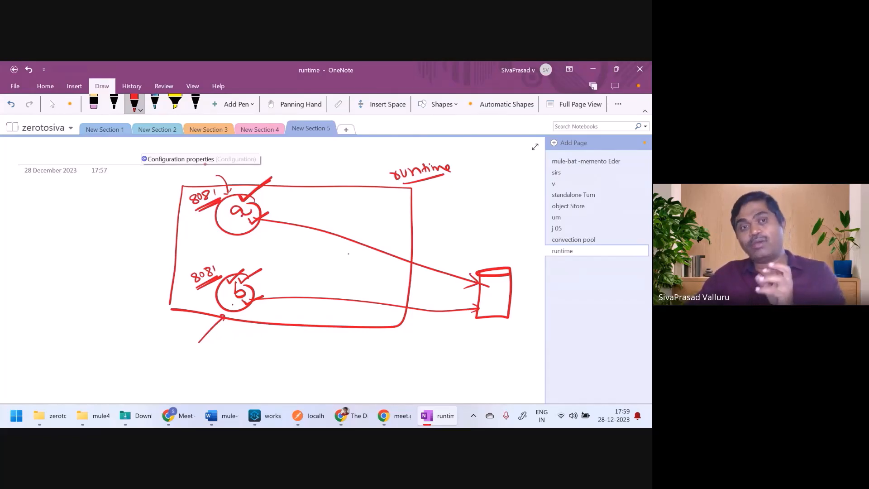
mouse_move(202, 210)
left_mouse_down()
mouse_move(181, 199)
mouse_move(220, 187)
mouse_move(221, 197)
left_mouse_up()
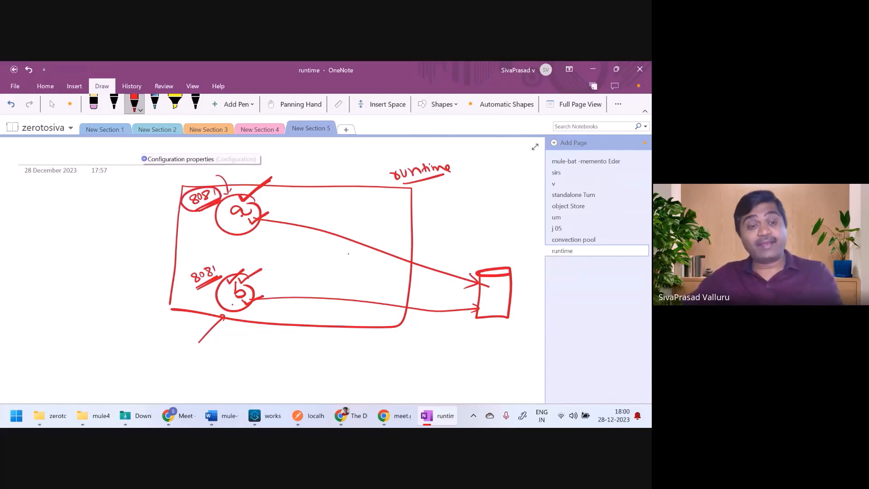
Step: Confirm the HTTP Listener config uses port 8081, then retrace the ticks on apps a and b
key("alt+Tab")
left_click(198, 151)
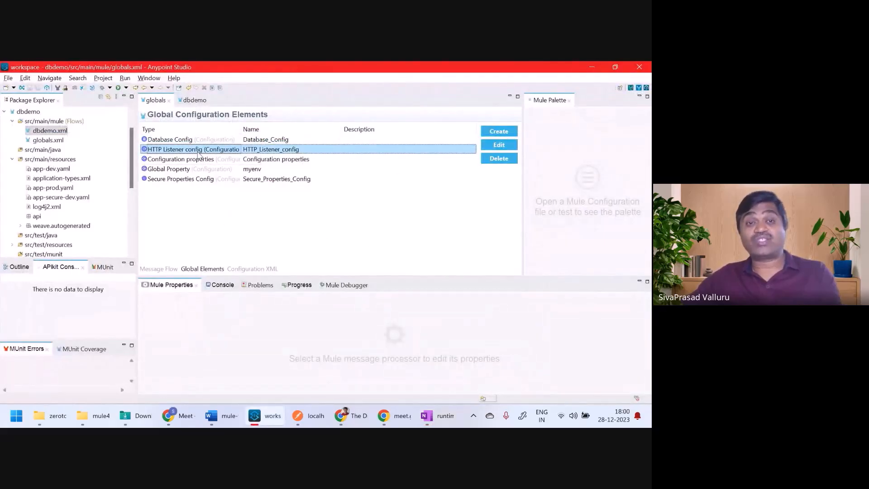
double_click(198, 153)
left_click_drag(301, 250, 277, 257)
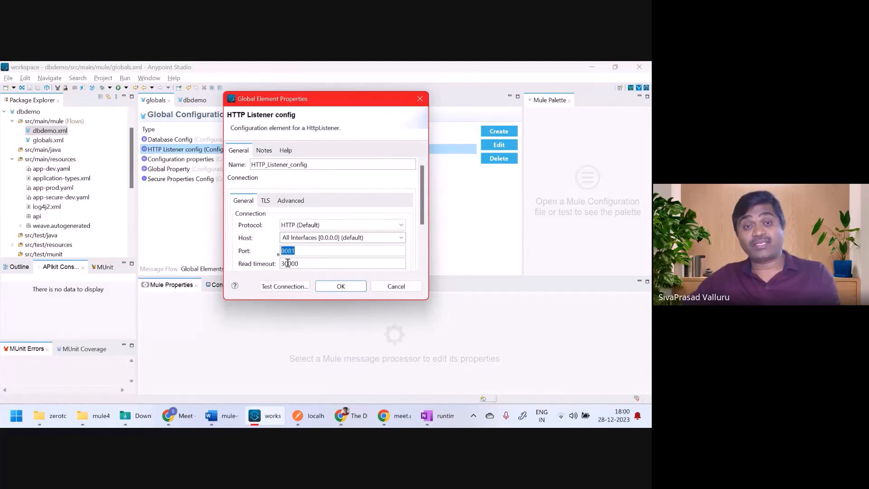
left_click(397, 286)
key("alt+Tab")
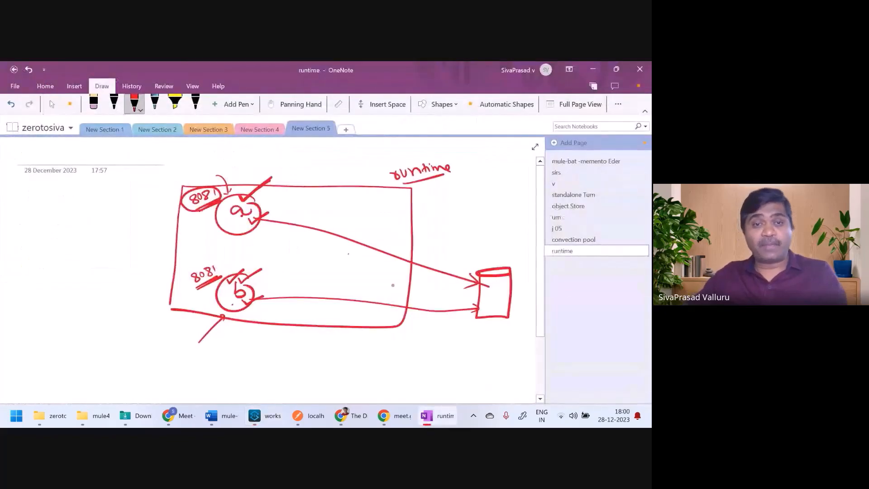
left_click_drag(260, 219, 270, 213)
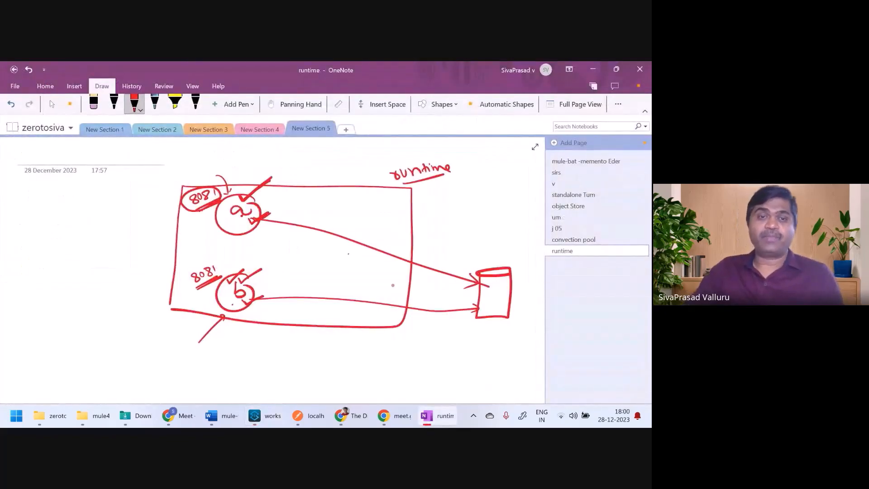
left_click_drag(245, 301, 267, 294)
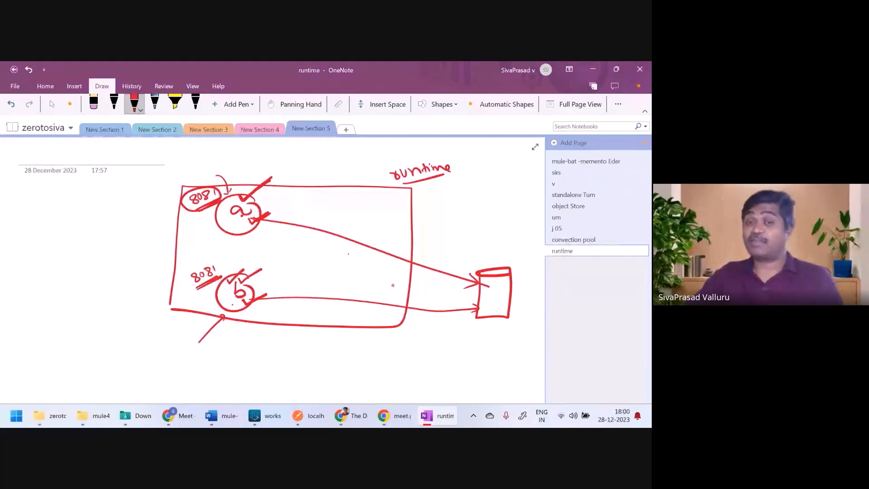
Step: Draw a circle in the box's middle with an outgoing arrow, labelled and underlined 'Domain'
left_click_drag(322, 237, 347, 227)
mouse_move(340, 228)
left_mouse_down()
mouse_move(348, 233)
mouse_move(348, 221)
left_mouse_up()
left_click_drag(346, 212, 347, 222)
mouse_move(361, 212)
left_mouse_down()
mouse_move(359, 220)
mouse_move(361, 212)
left_mouse_up()
left_click_drag(367, 210, 400, 205)
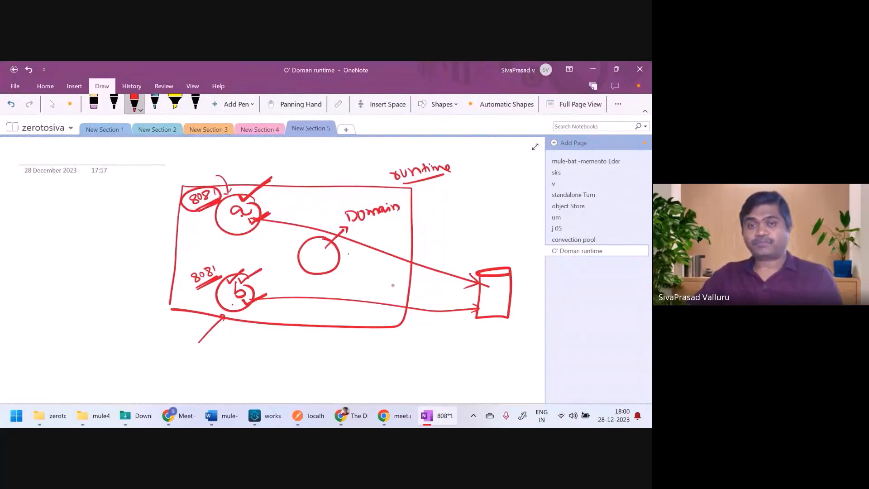
left_click_drag(357, 227, 395, 218)
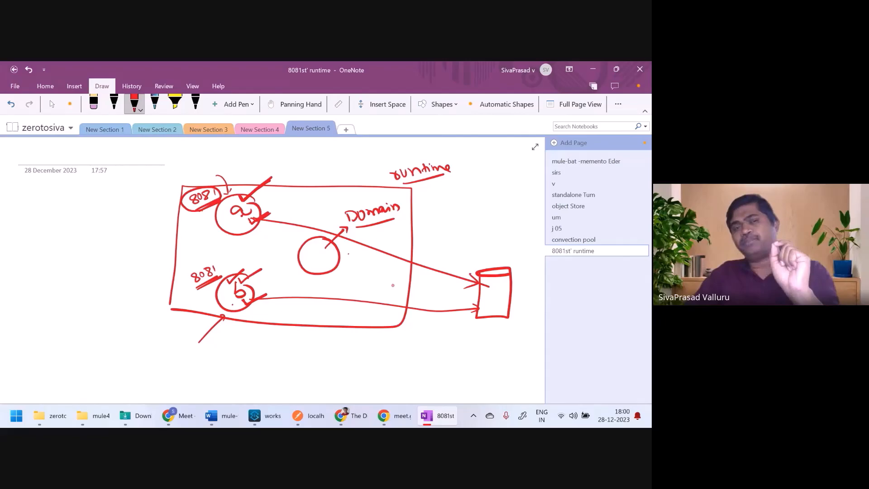
Step: Draw arrows from apps a and b to Domain, circle 'runtime', and tick Domain and runtime
left_click_drag(257, 221, 286, 235)
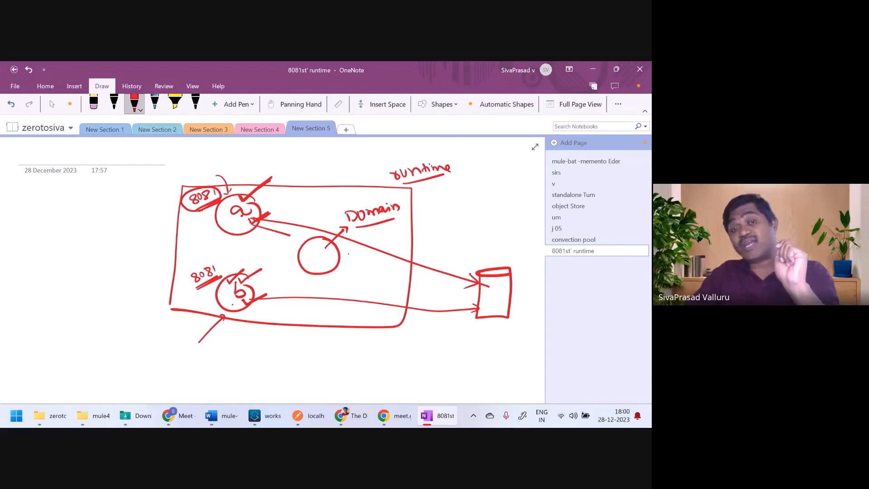
left_click_drag(257, 292, 292, 264)
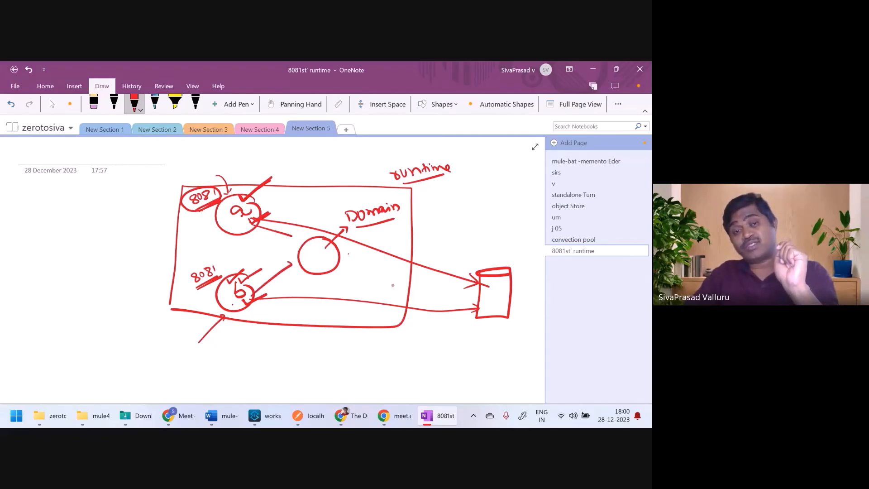
left_click_drag(294, 234, 283, 240)
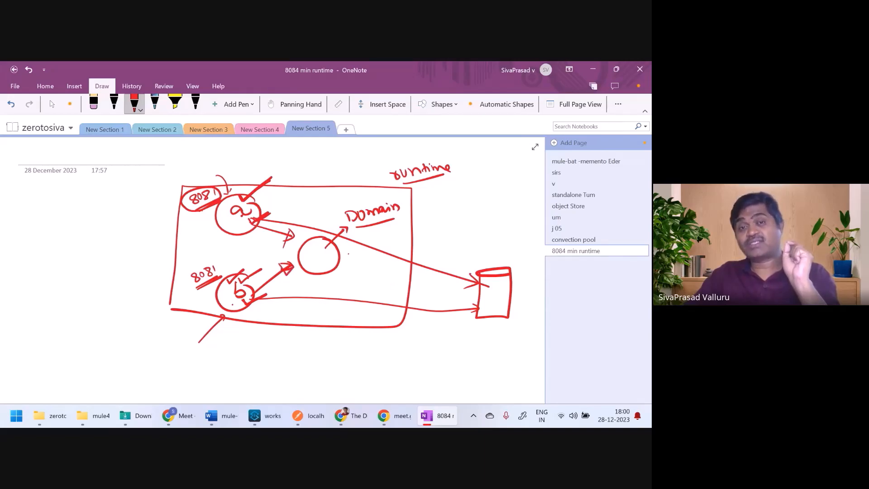
mouse_move(409, 185)
left_mouse_down()
mouse_move(393, 158)
mouse_move(453, 156)
mouse_move(455, 177)
left_mouse_up()
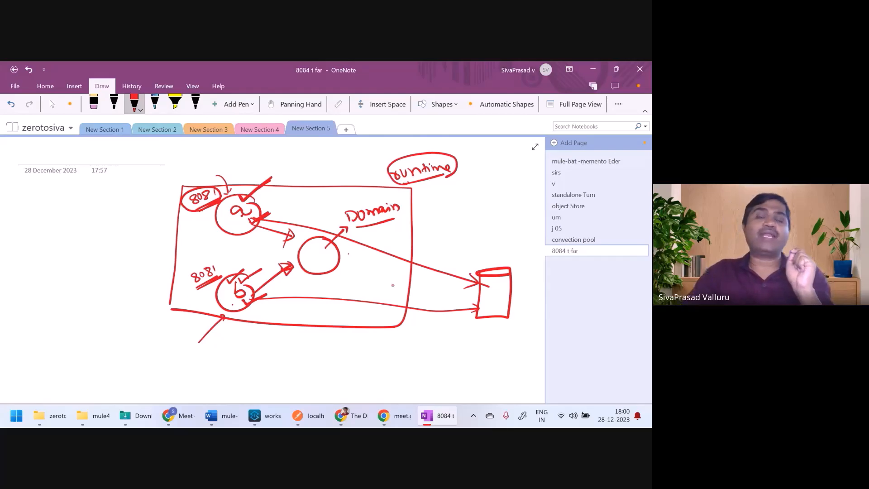
left_click_drag(321, 243, 348, 230)
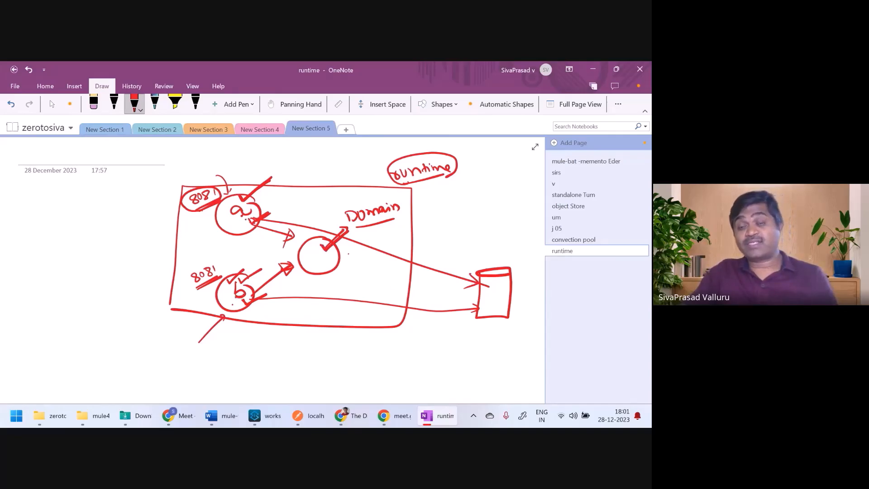
left_click_drag(369, 167, 386, 162)
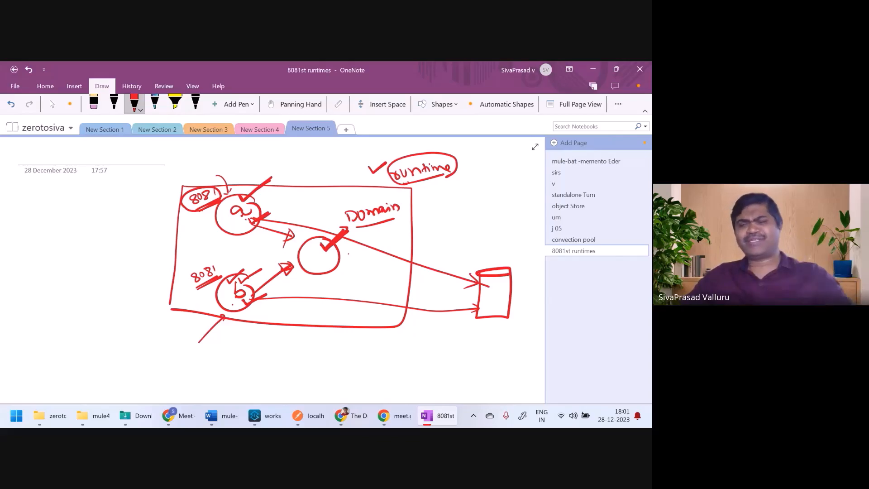
key("Escape")
Step: Collapse dbdemo and start a new Mule Domain Project with project name 'mydomain'
left_click(274, 422)
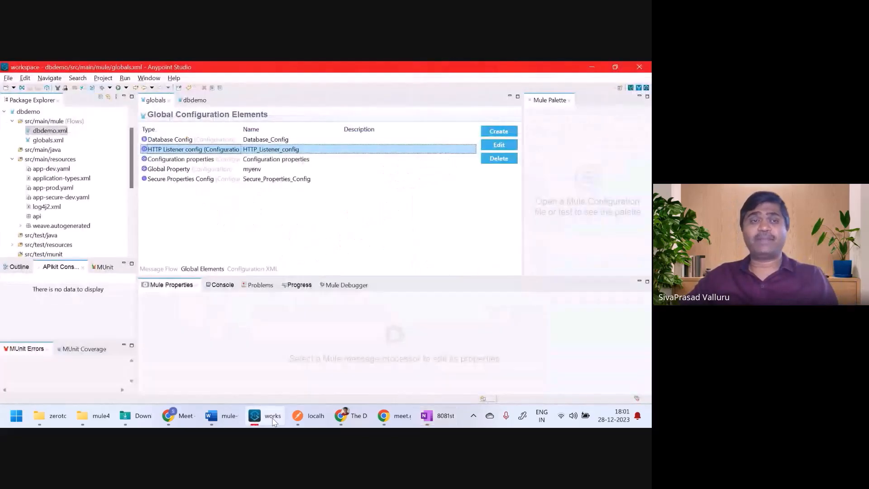
left_click(29, 113)
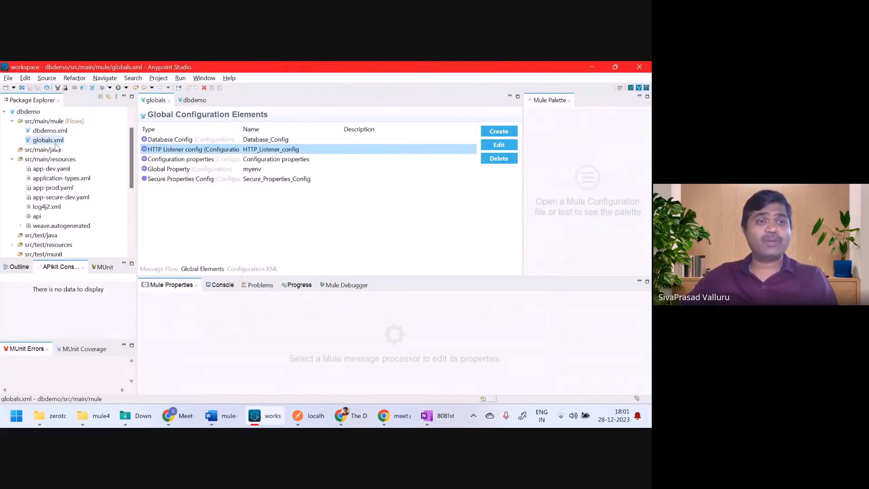
left_click(4, 111)
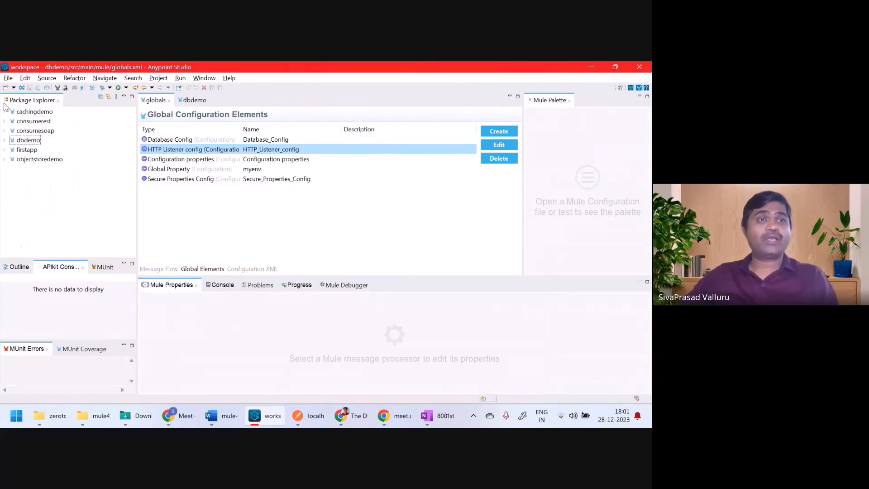
left_click(6, 79)
mouse_move(19, 92)
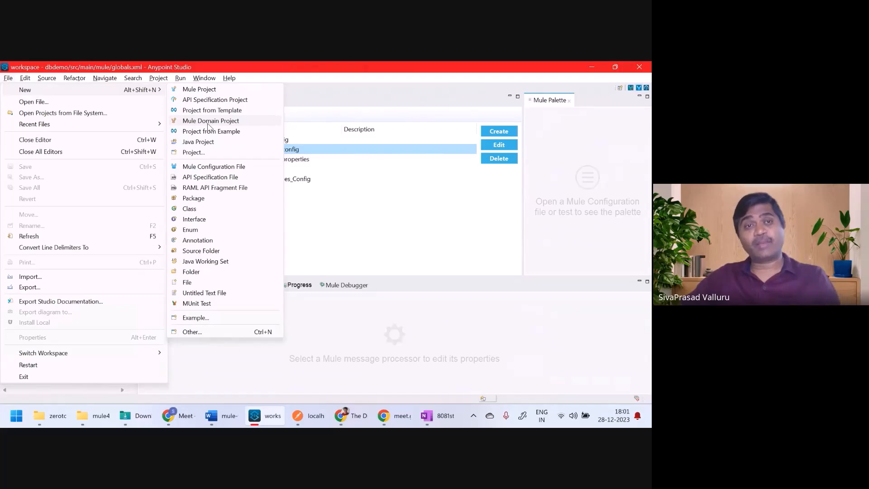
left_click(208, 124)
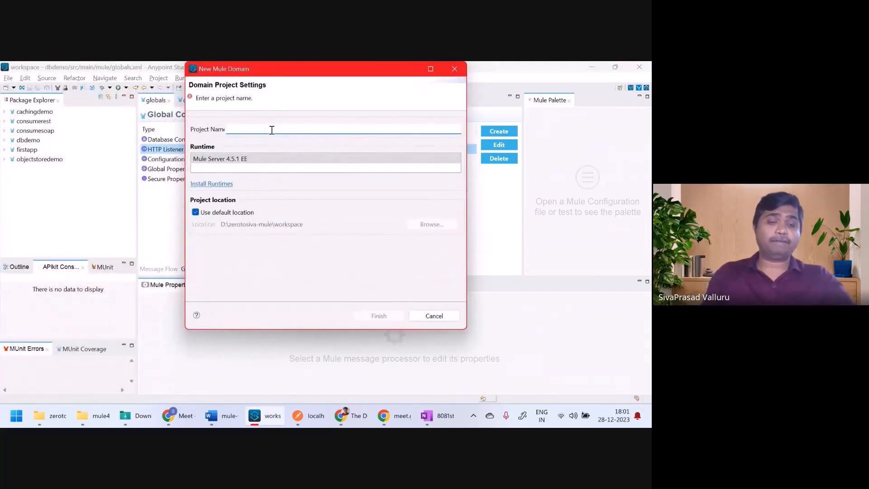
type("mydomain")
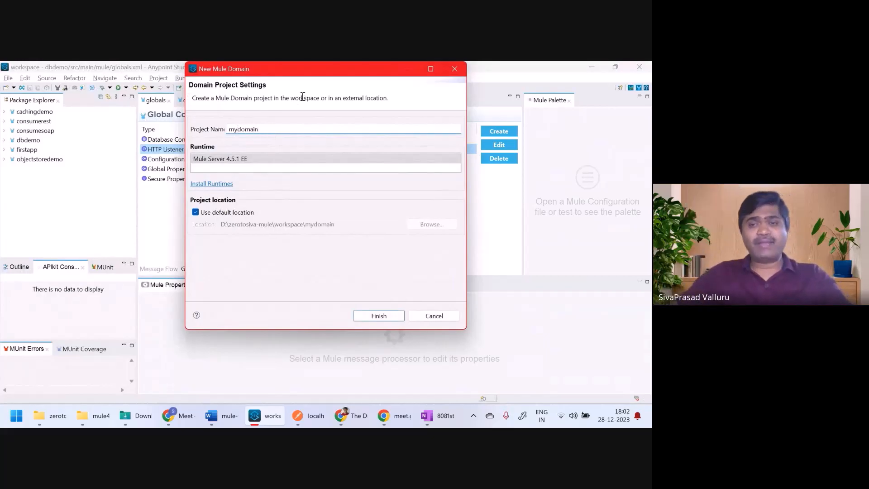
left_click(379, 316)
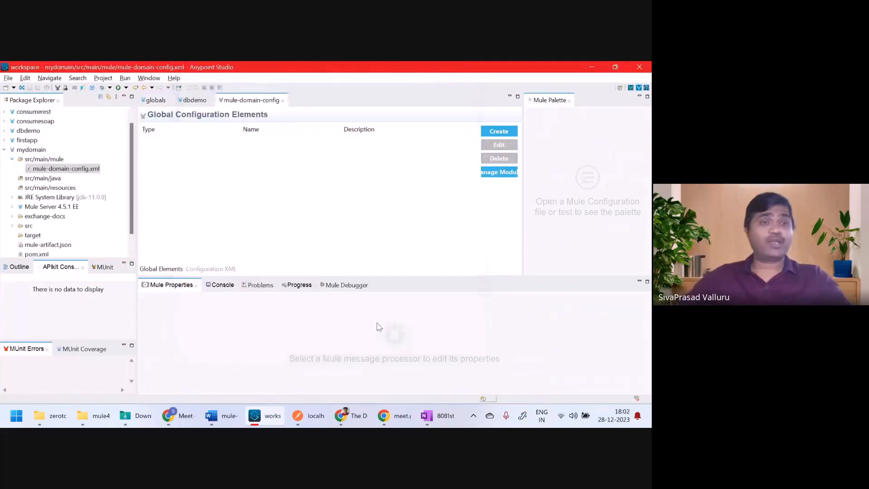
left_click(31, 161)
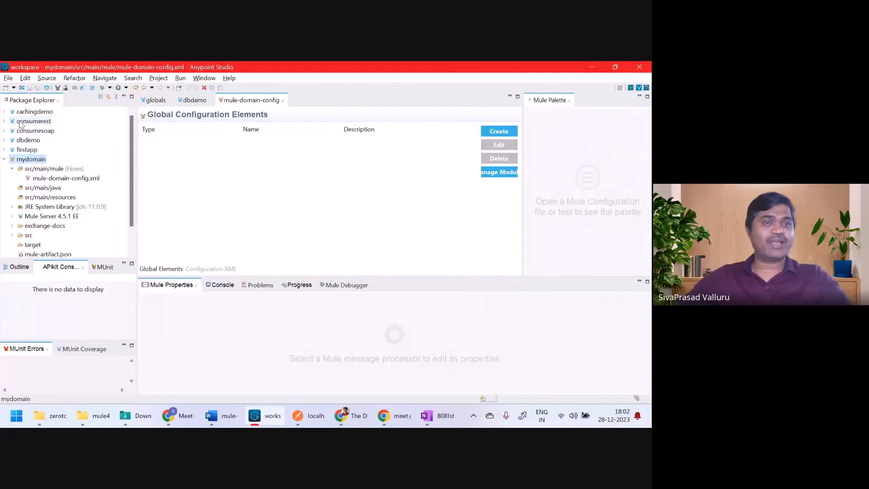
left_click(82, 179)
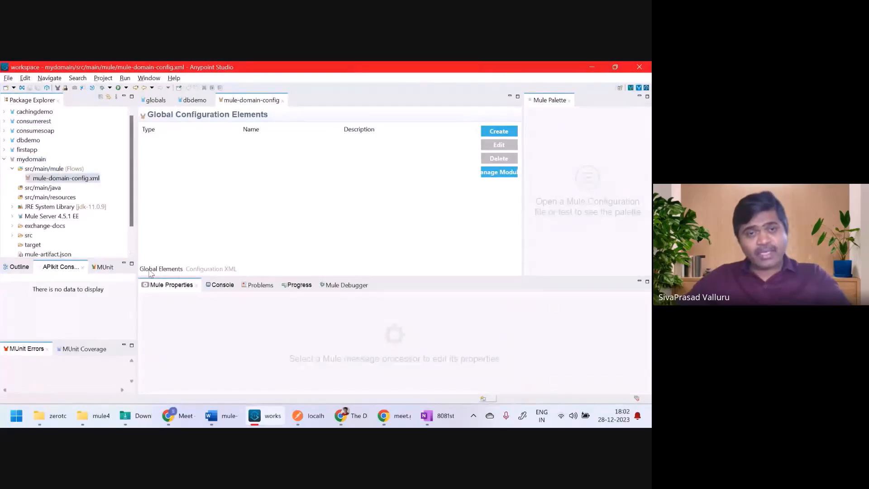
left_click(201, 271)
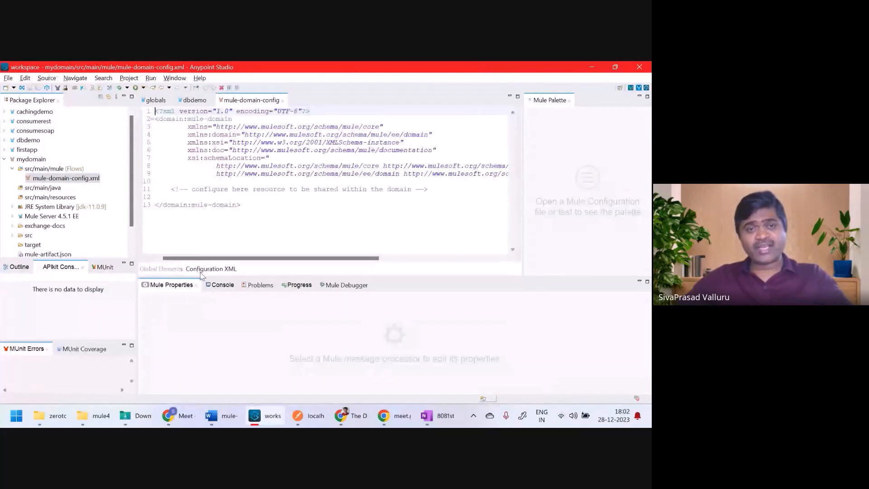
left_click(169, 271)
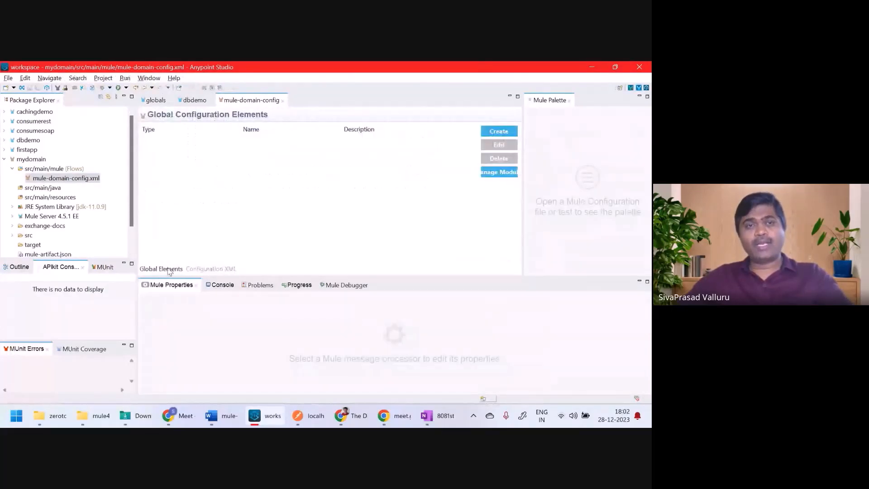
left_click(192, 100)
left_click(158, 270)
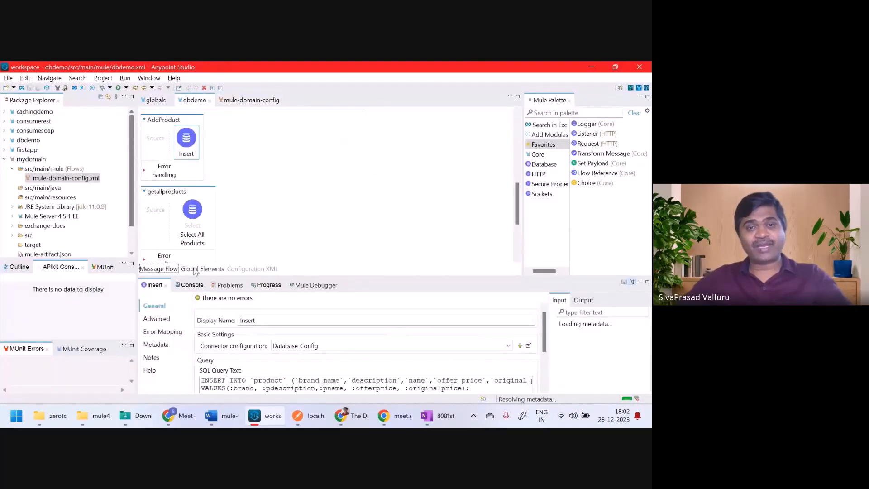
left_click(251, 102)
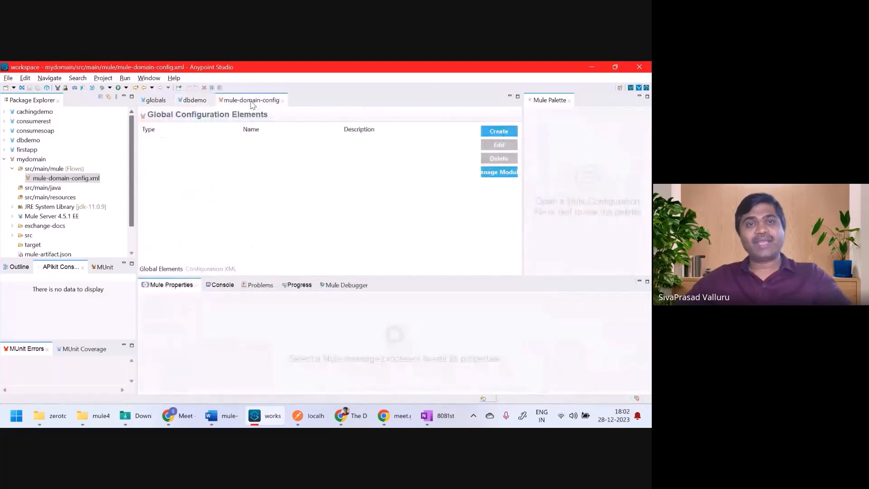
left_click(200, 272)
left_click(161, 271)
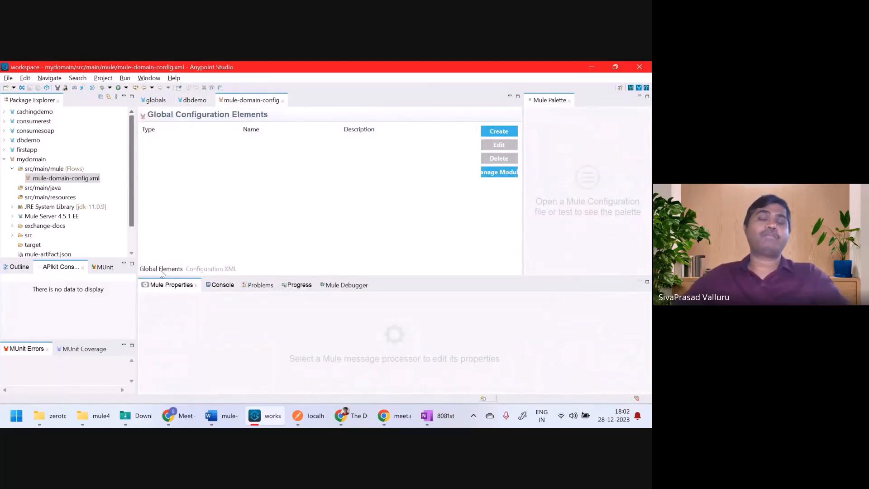
left_click(194, 100)
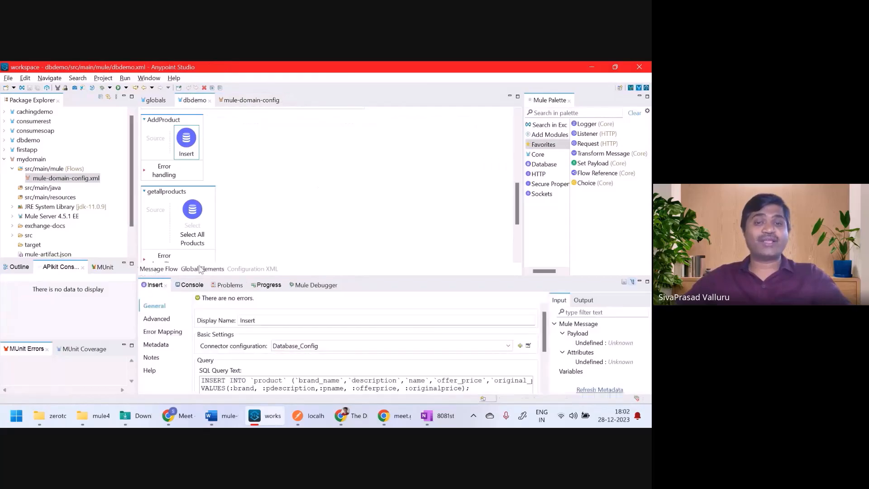
left_click(245, 270)
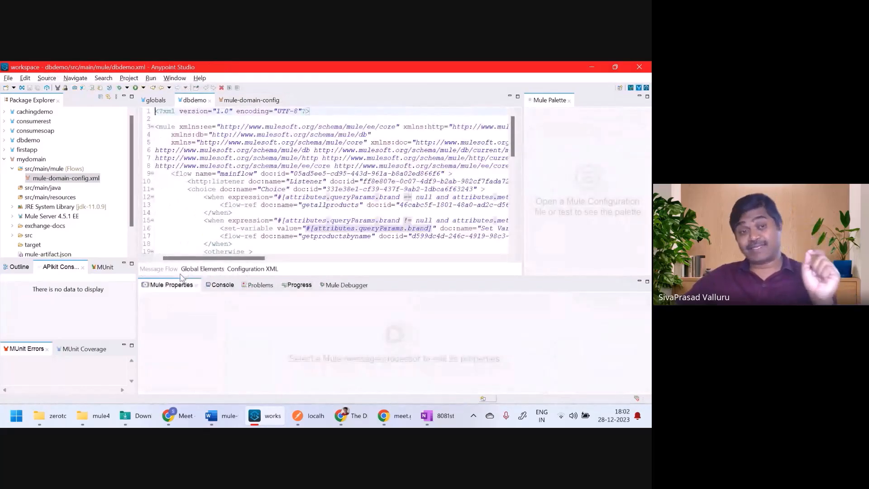
left_click(261, 100)
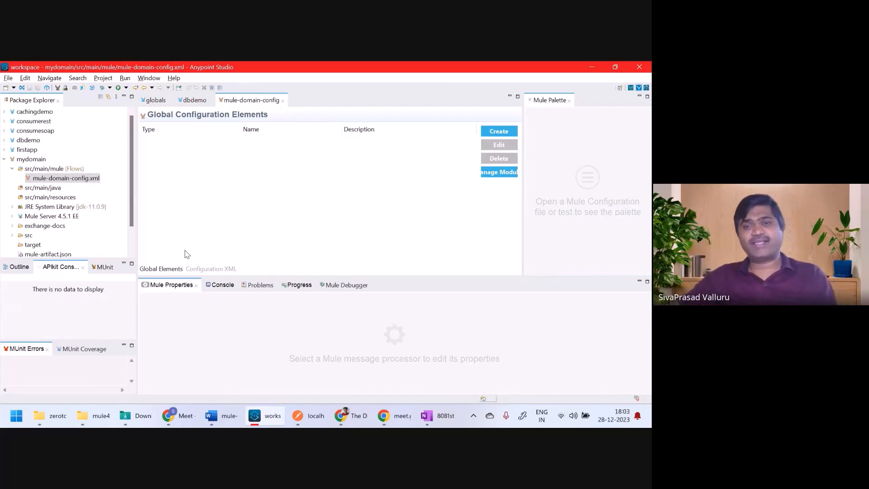
left_click(176, 270)
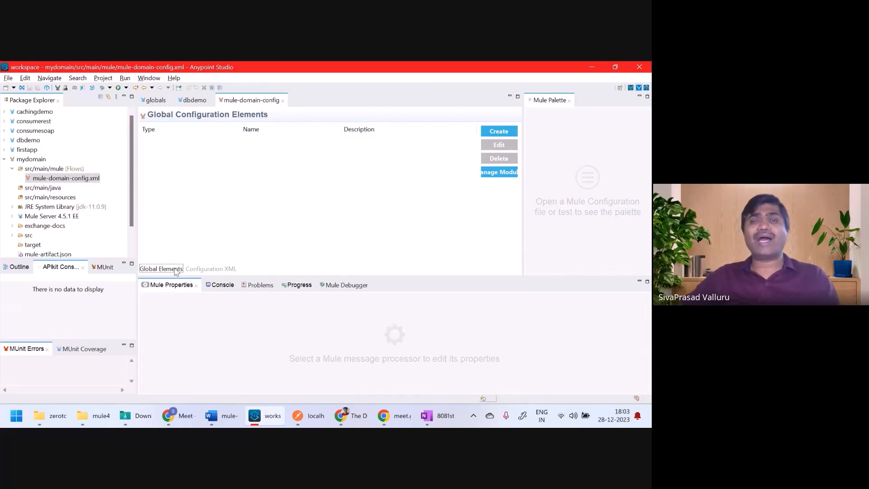
left_click(154, 101)
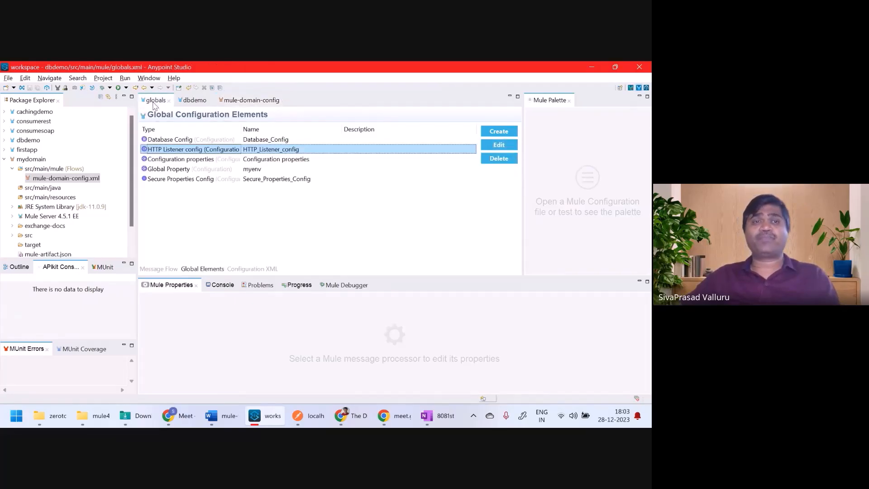
double_click(175, 150)
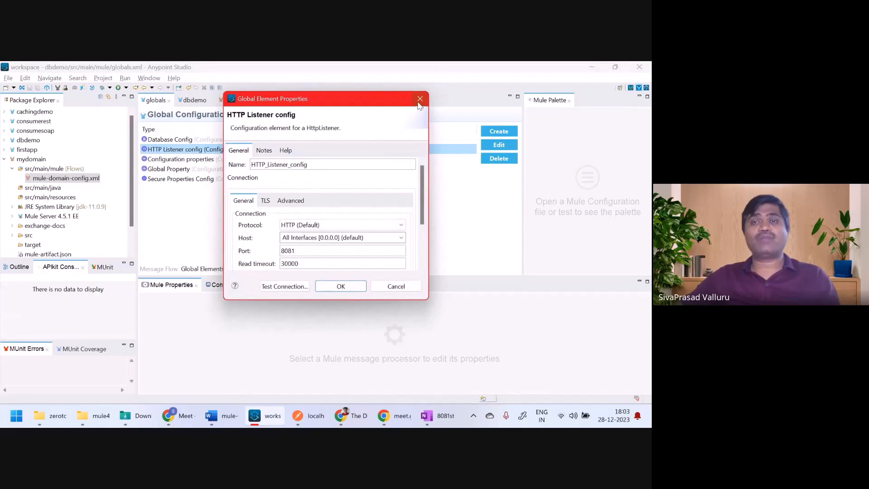
left_click(419, 99)
left_click(245, 101)
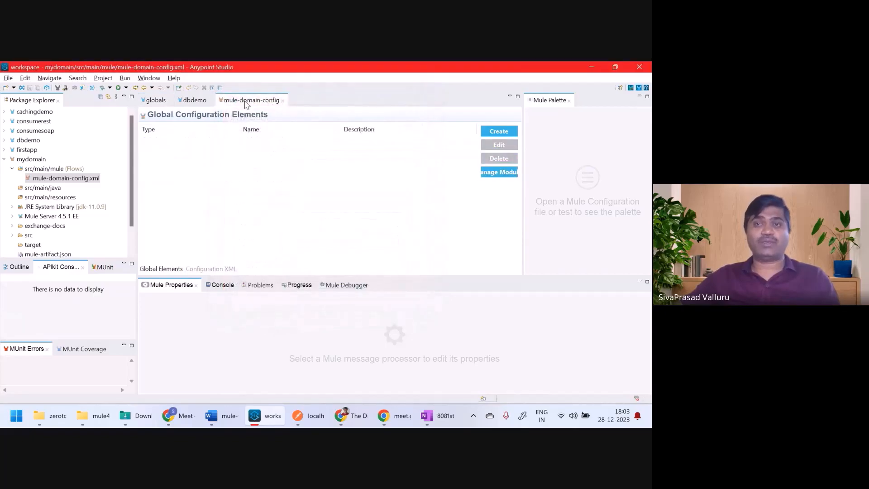
left_click(503, 134)
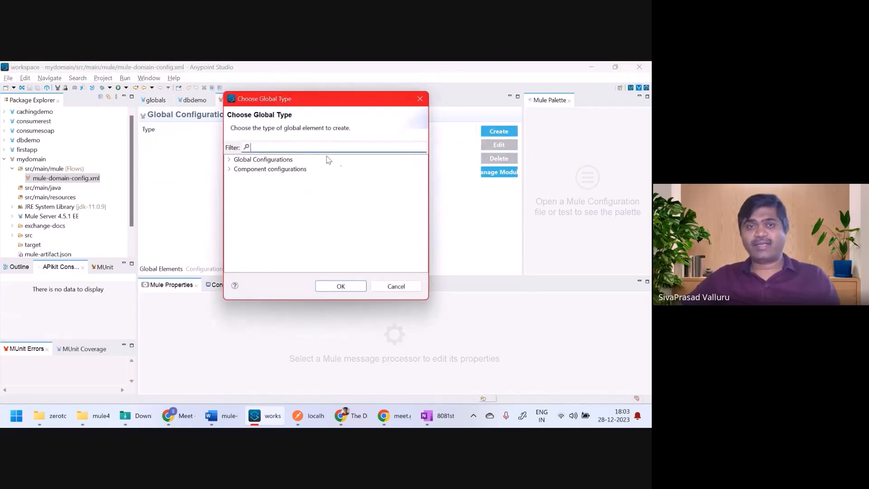
type("http")
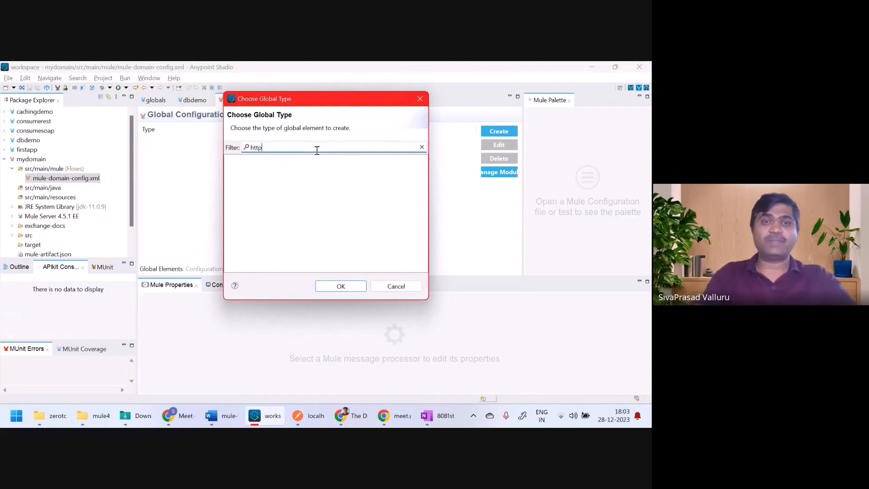
key("Escape")
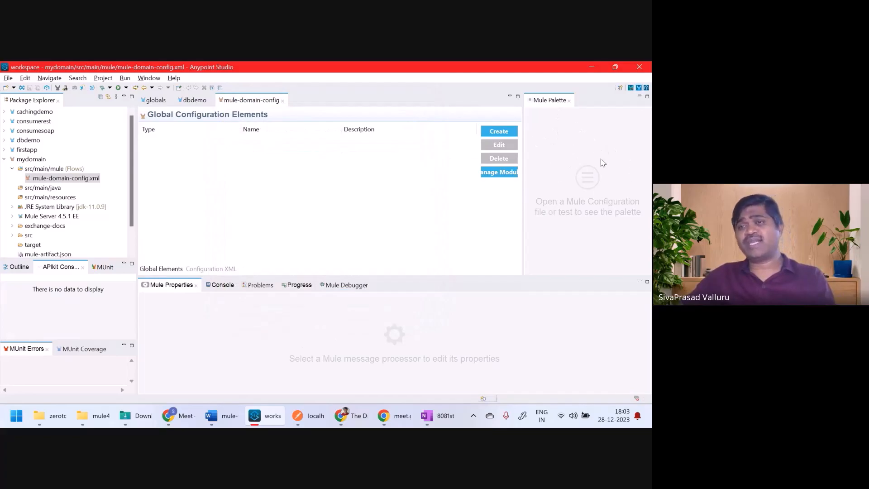
Step: Open mydomain's pom.xml, inspect its empty dependencies section, and reopen mule-domain-config.xml
left_click(30, 158)
scroll(36, 172, "down", 1)
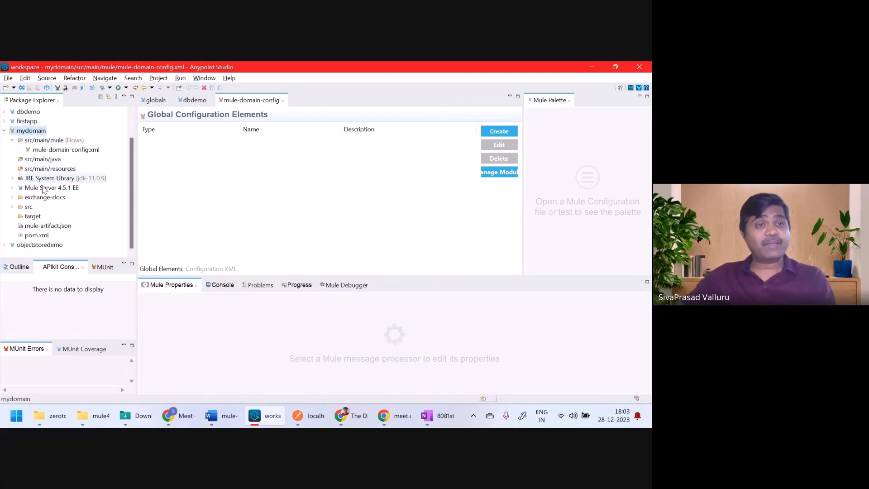
double_click(36, 235)
scroll(266, 222, "down", 5)
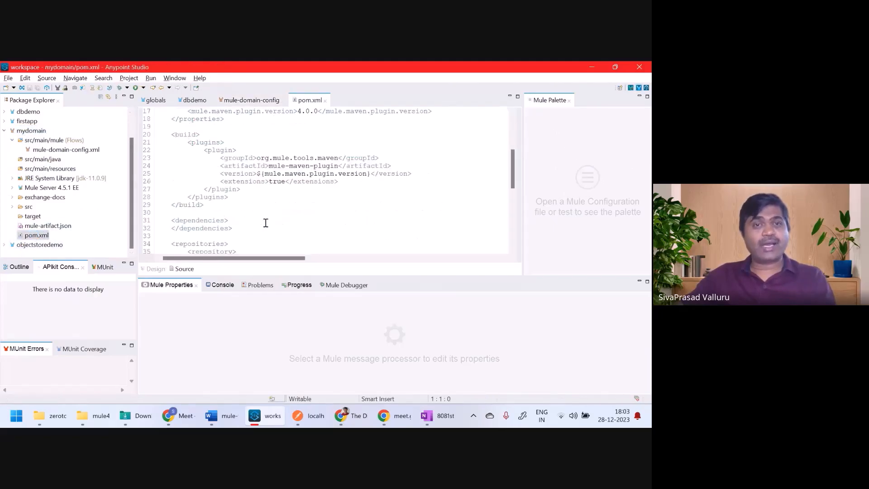
left_click_drag(171, 221, 233, 228)
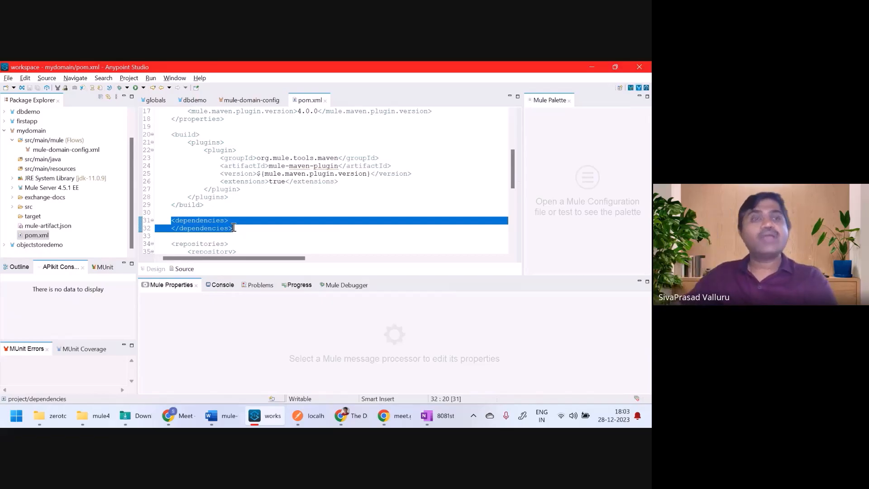
double_click(83, 151)
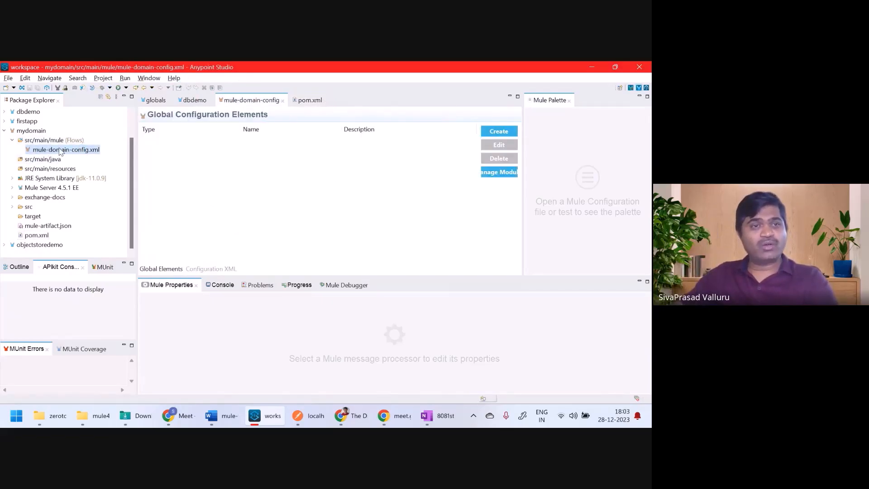
Step: In mydomain's Modules settings, try a Maven dependency, cancel it, then choose adding from Exchange
left_click(85, 155)
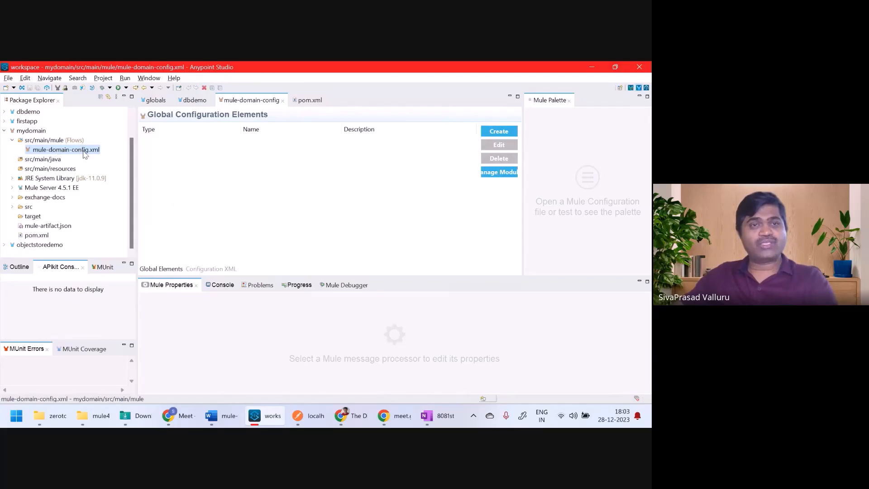
left_click(496, 175)
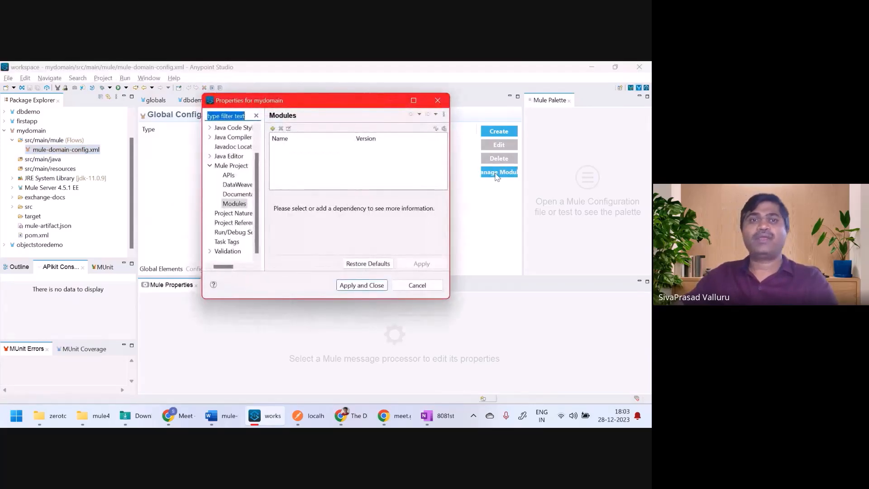
left_click(273, 128)
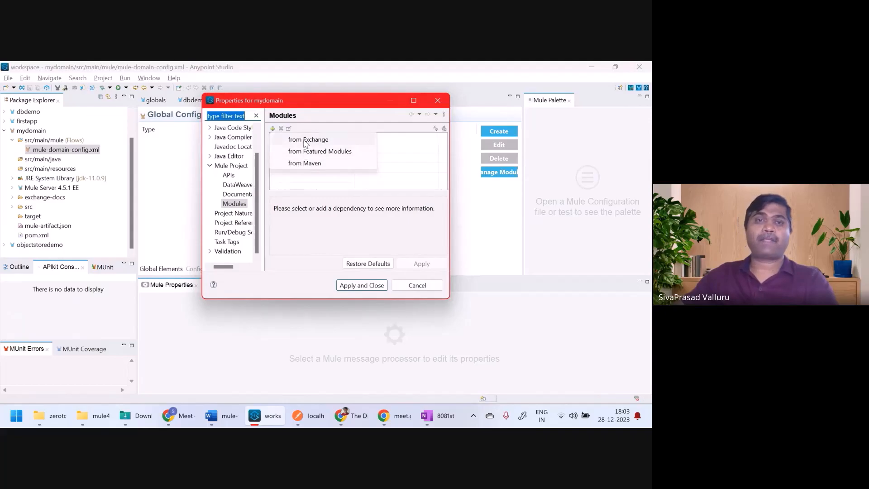
left_click(311, 164)
left_click_drag(384, 128, 337, 84)
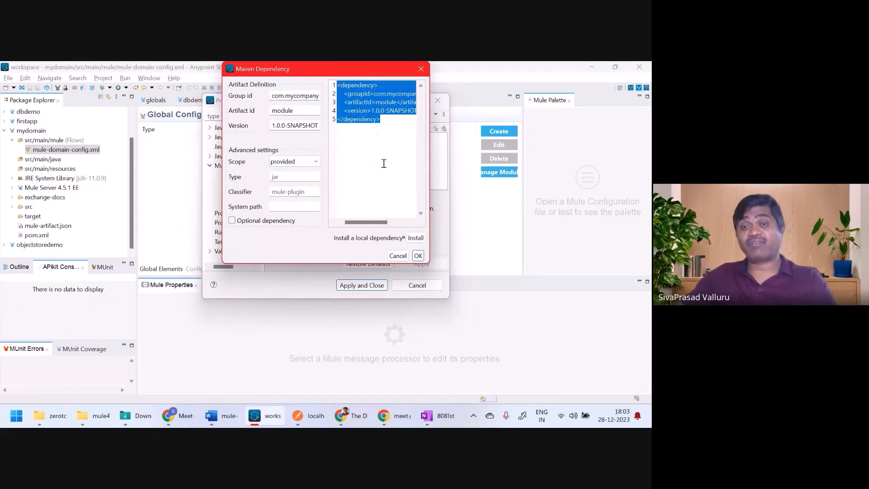
left_click(398, 256)
left_click(273, 129)
left_click(307, 140)
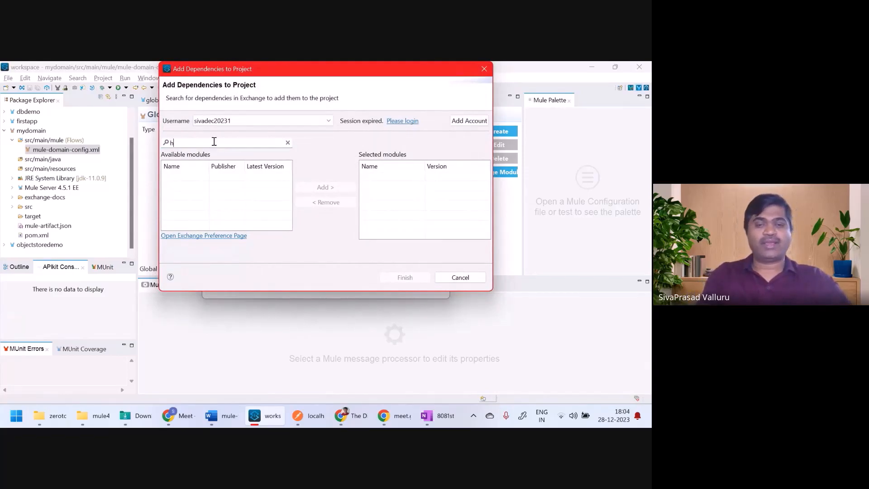
Step: Search Exchange for http, database and secure, add HTTP Connector, Database Connector and secure properties modules, and Finish
key("Return")
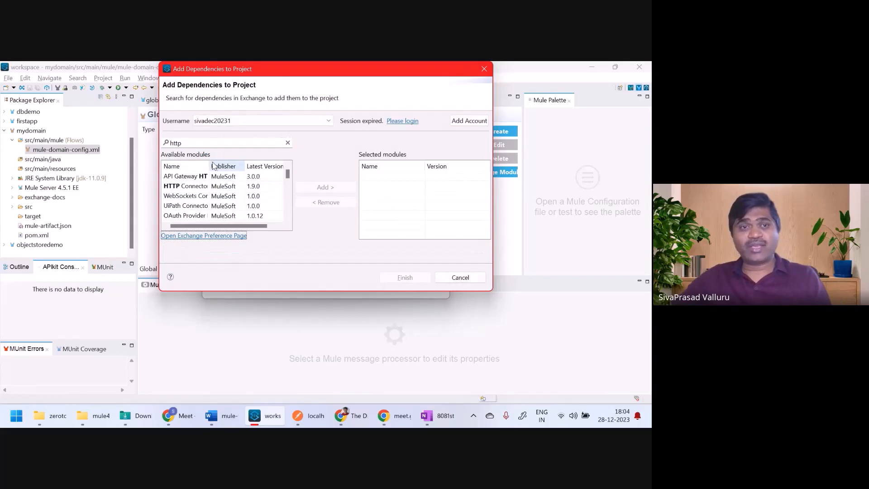
left_click_drag(211, 165, 245, 165)
left_click(217, 188)
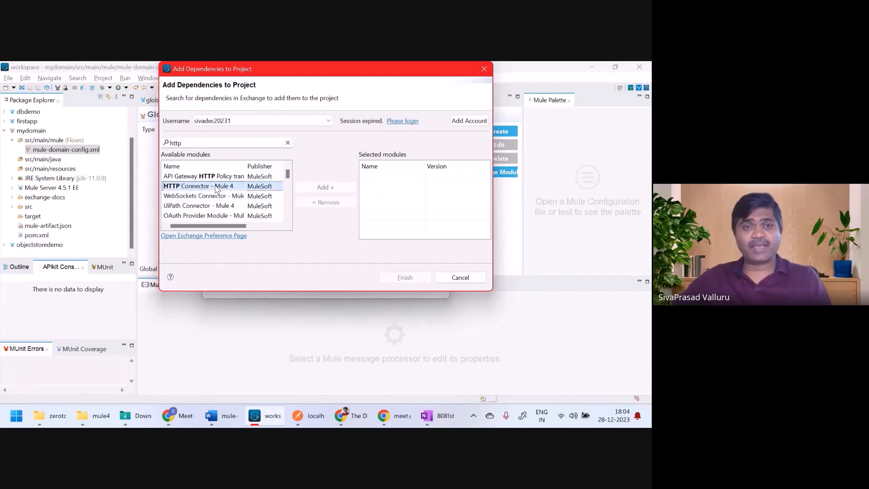
left_click(323, 189)
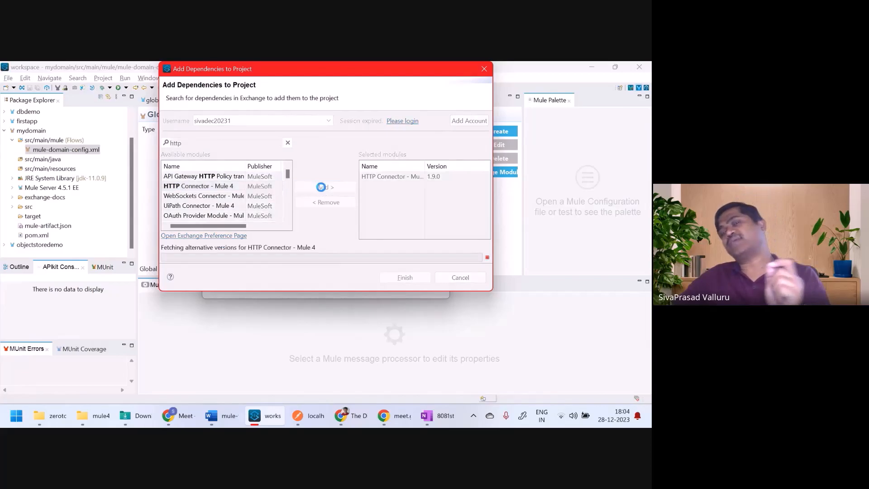
double_click(215, 143)
type("database")
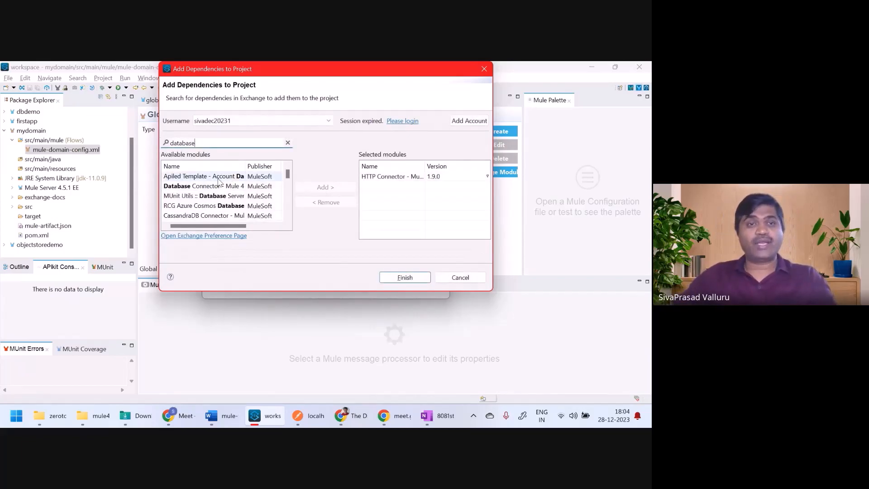
left_click(225, 189)
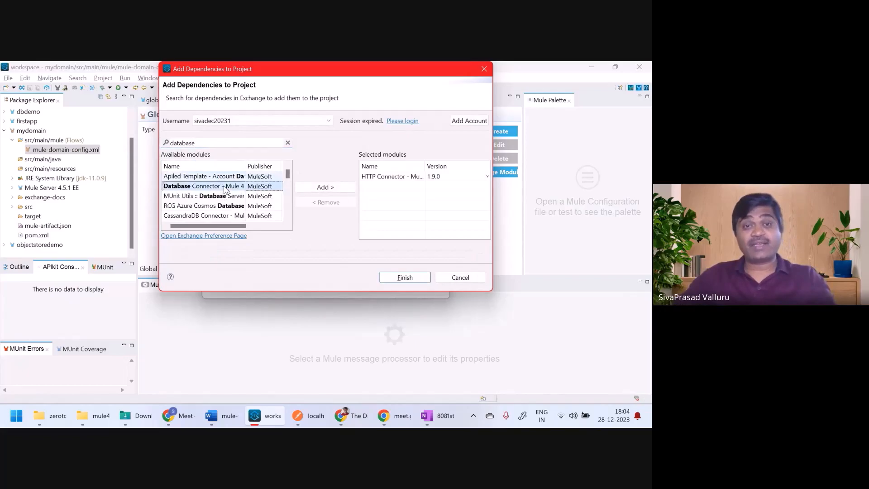
left_click(328, 189)
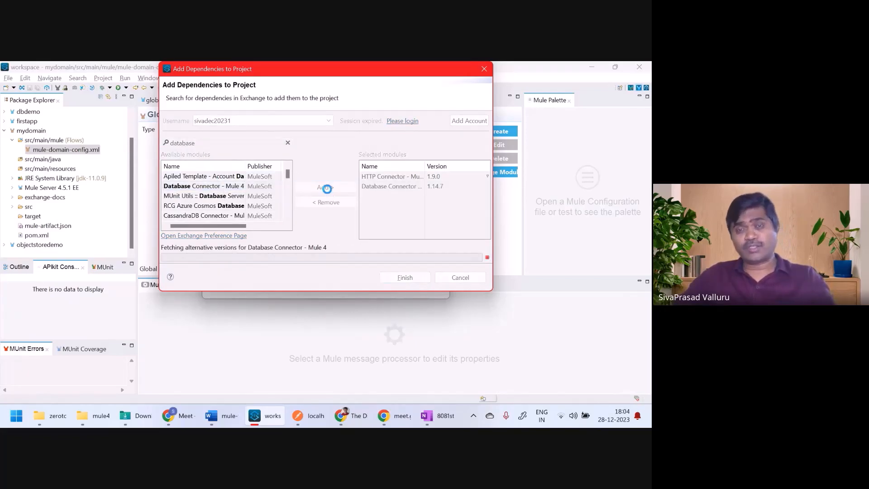
double_click(202, 143)
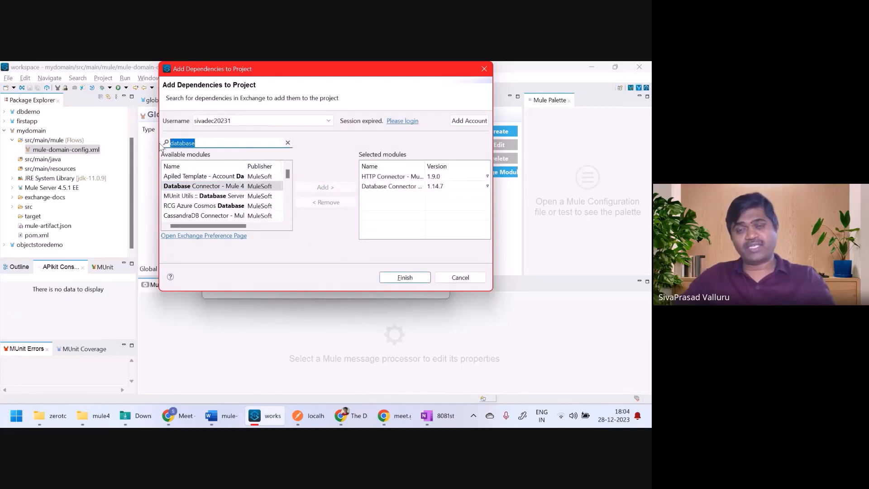
type("secure")
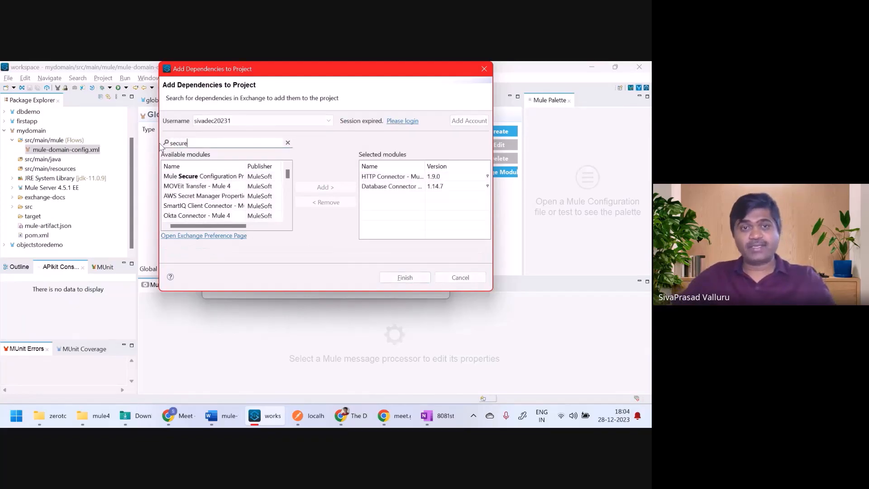
left_click(320, 188)
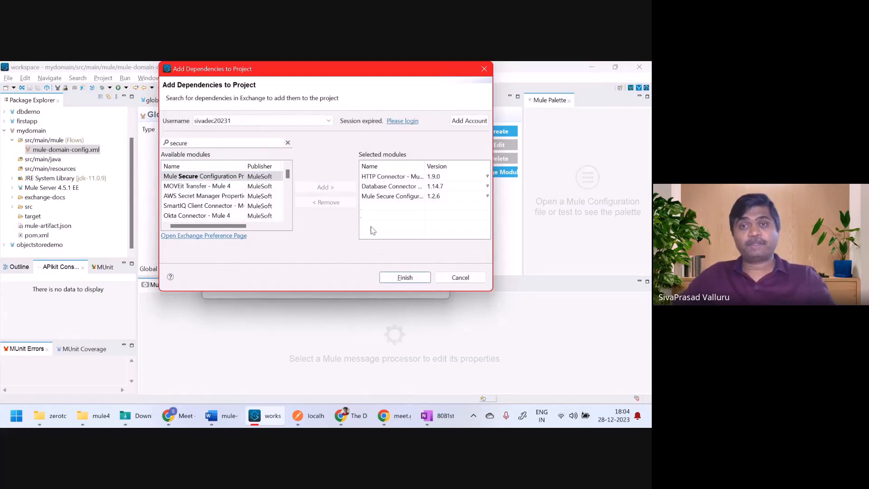
left_click(405, 279)
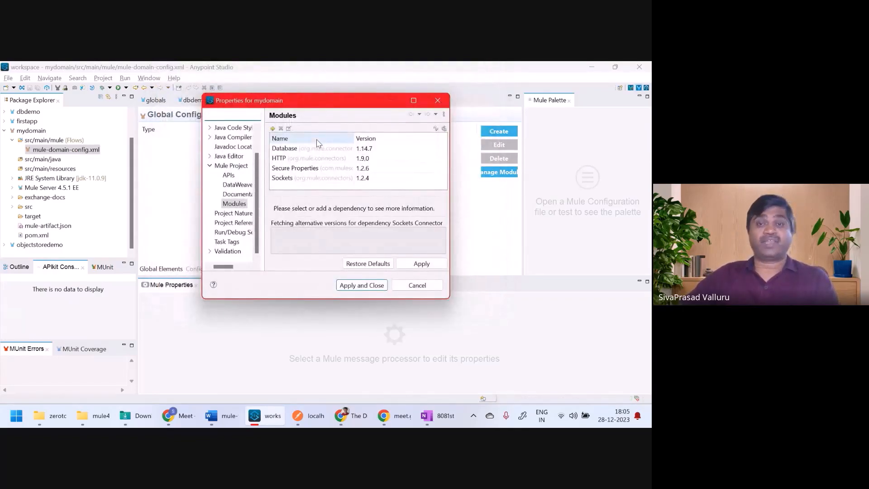
Step: Apply the module list, check the Database, HTTP and Secure Properties libraries, and view pom.xml dependencies
left_click(371, 286)
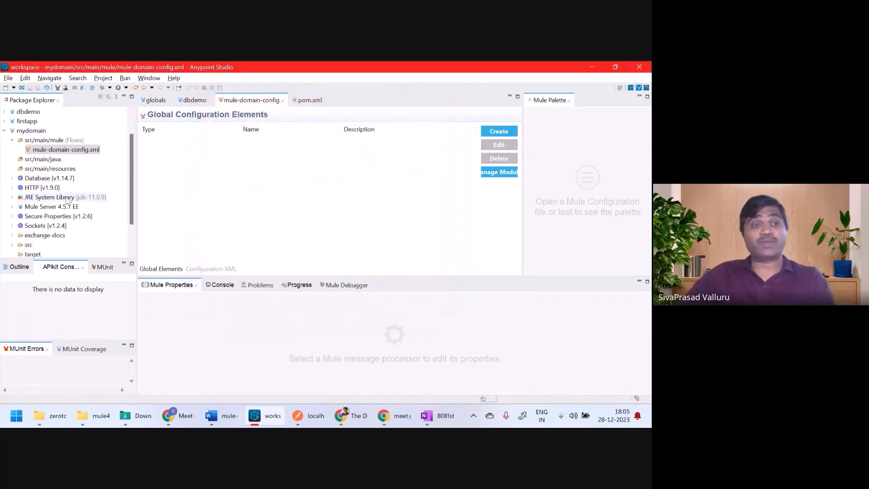
left_click(37, 179)
left_click(40, 187)
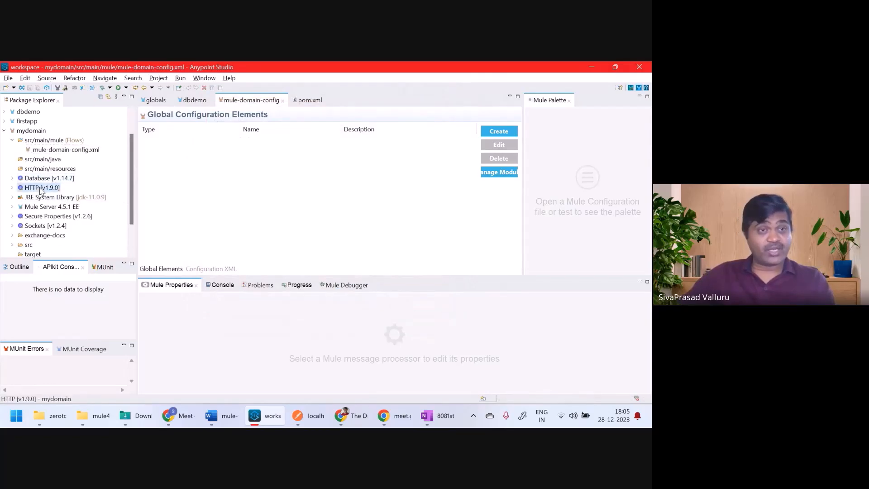
left_click(50, 216)
scroll(52, 236, "down", 2)
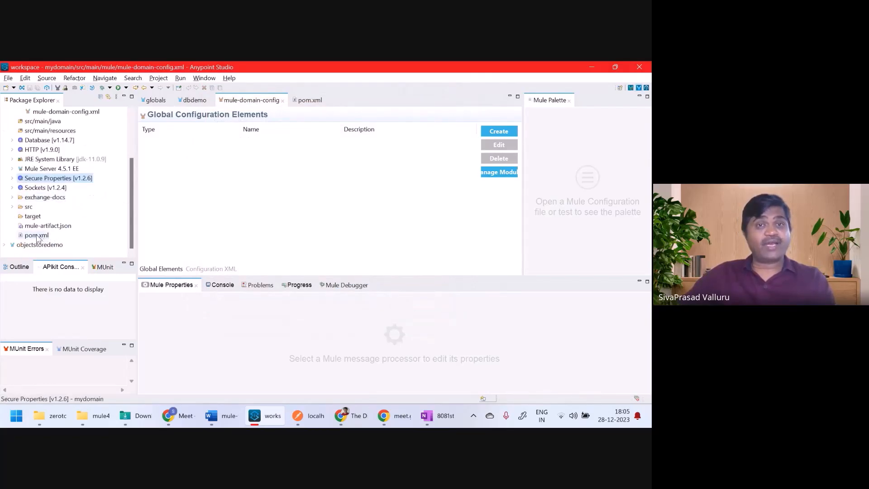
double_click(36, 236)
left_click(273, 175)
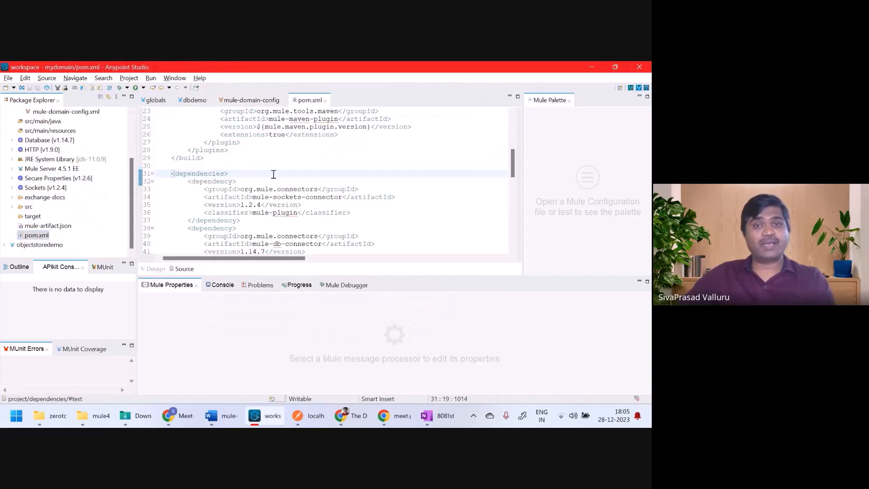
Step: Inspect the mule-sockets-connector and mule-http-connector dependency blocks in pom.xml, then reopen mule-domain-config.xml
double_click(320, 197)
scroll(320, 197, "down", 5)
scroll(320, 197, "down", 3)
scroll(320, 197, "up", 6)
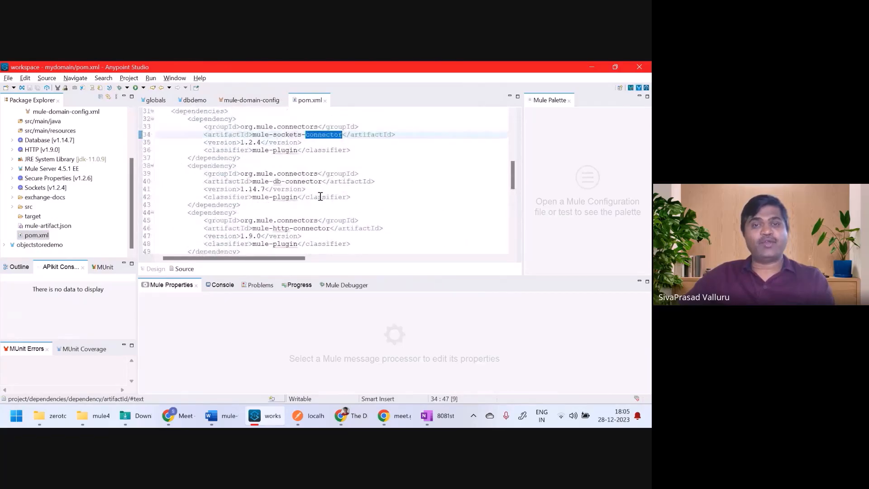
left_click_drag(186, 215, 242, 251)
left_click_drag(187, 117, 244, 157)
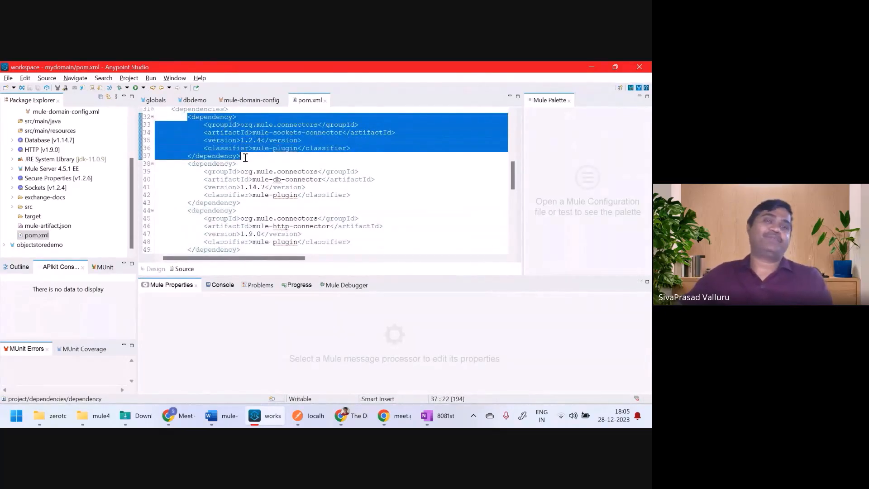
scroll(92, 154, "up", 3)
double_click(83, 178)
Step: Create an HTTP_Listener_config global element on port 8081 with default host, and save the domain config
left_click(499, 131)
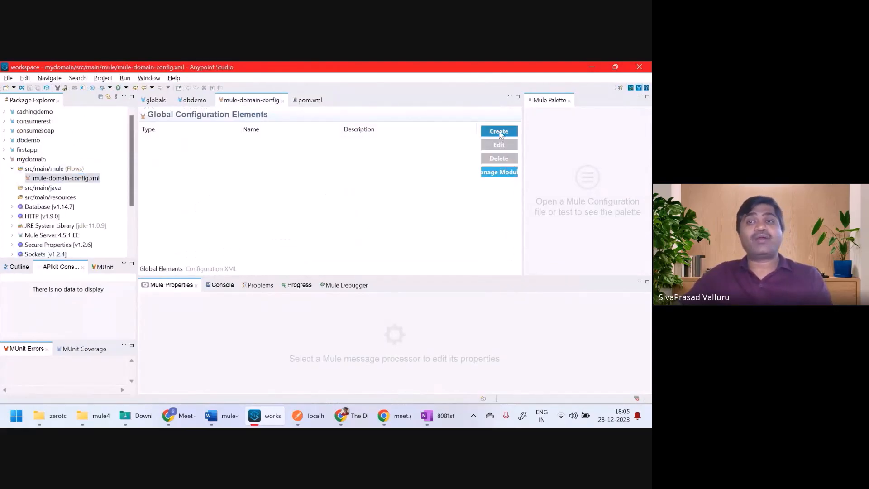
type("http")
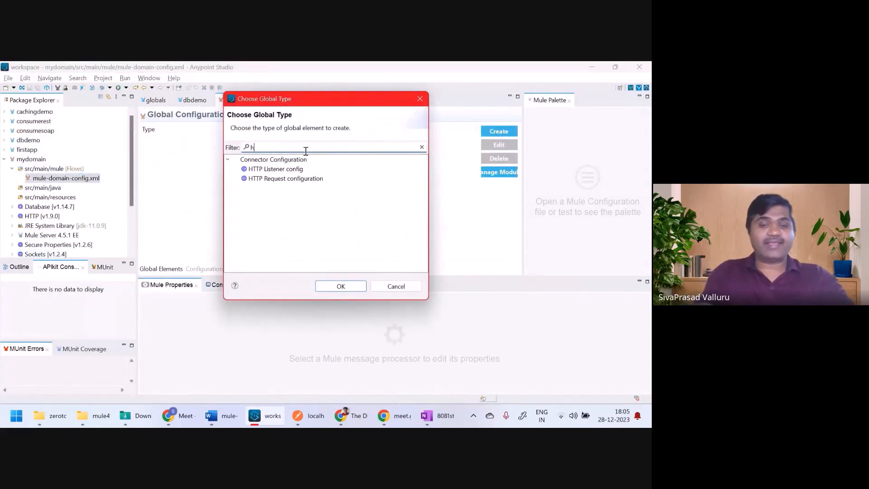
double_click(302, 169)
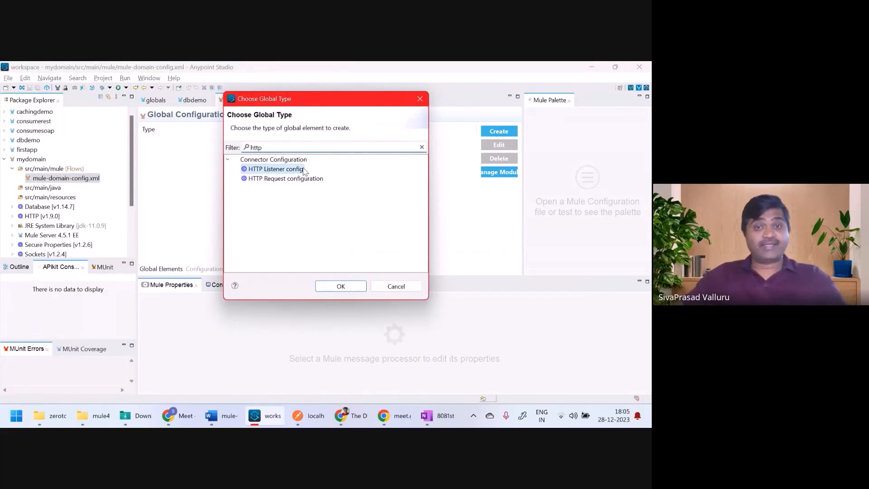
left_click_drag(311, 252, 277, 252)
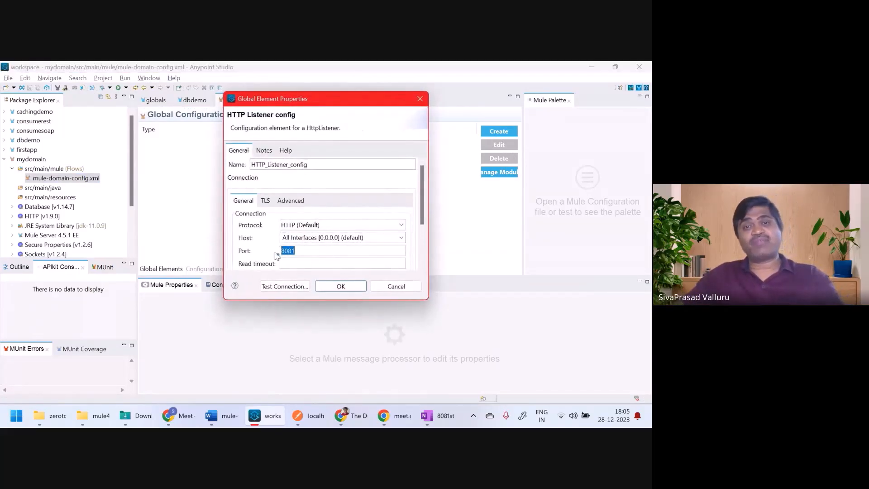
left_click(341, 287)
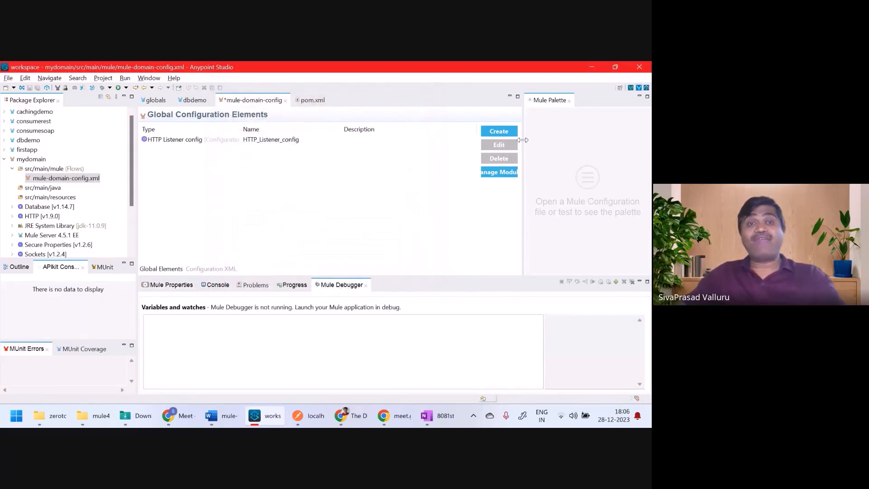
key("ctrl+s")
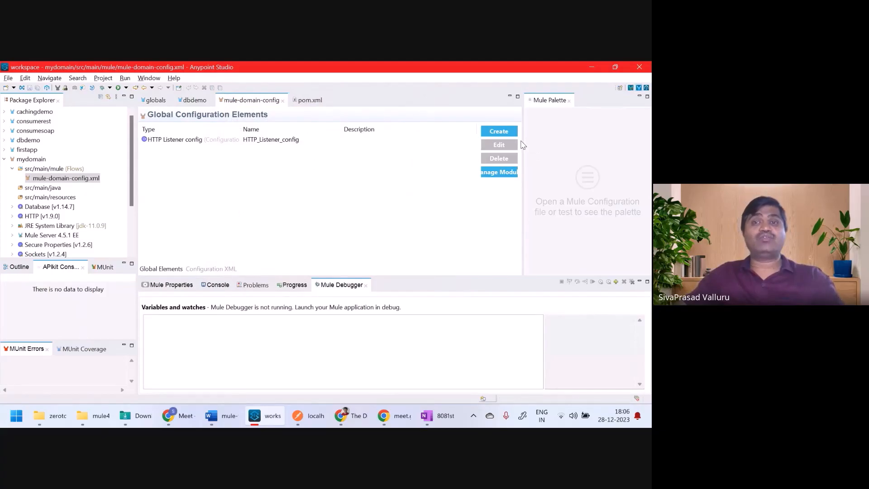
Step: Create a Database Config using MySQL Connection with the MySQL JDBC driver added as a Maven dependency
left_click(497, 131)
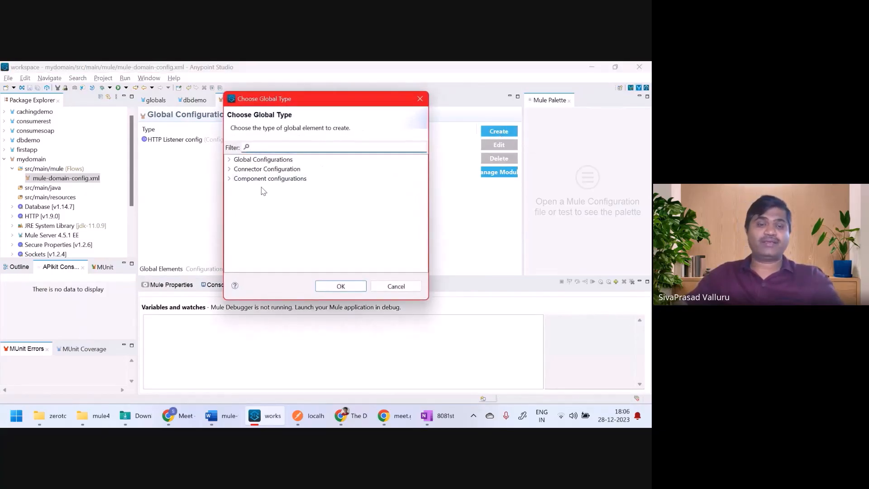
type("data")
double_click(268, 170)
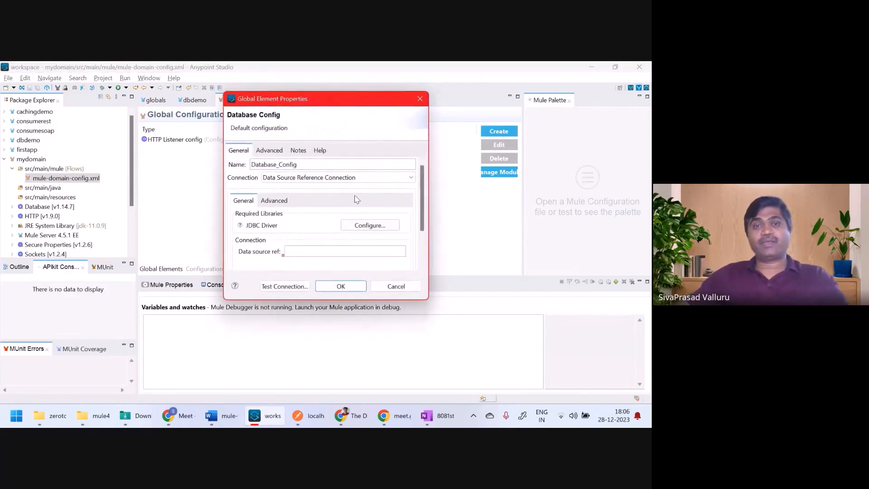
left_click(367, 177)
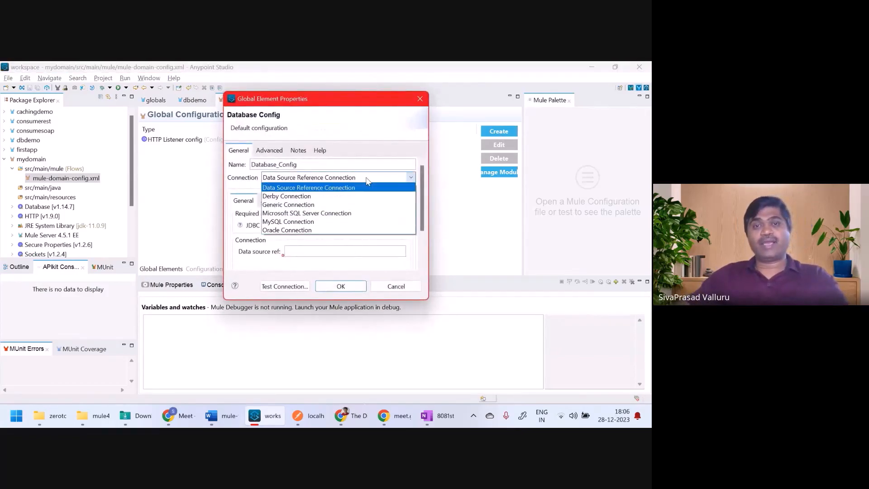
left_click(274, 223)
left_click(386, 227)
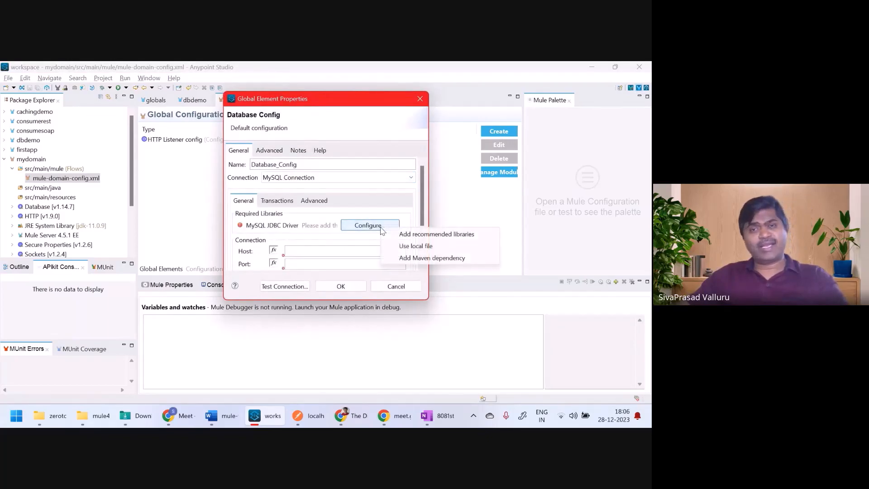
left_click(417, 260)
left_click(319, 342)
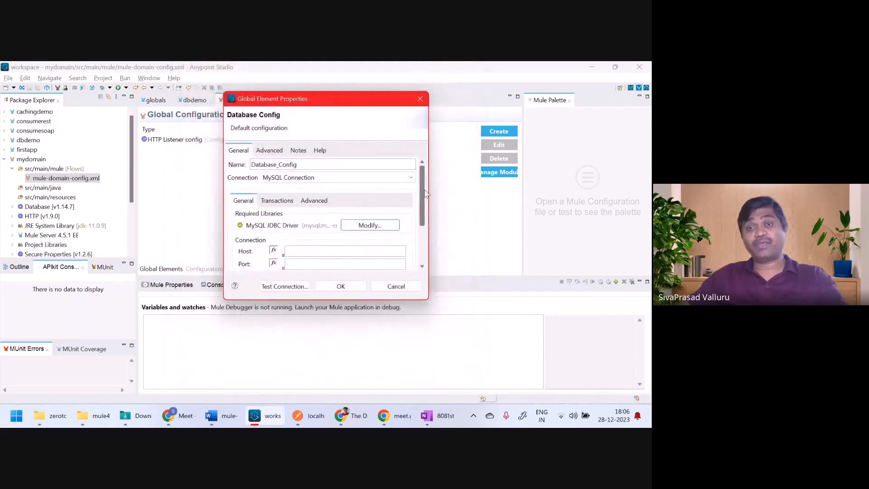
Step: Fill the connection with ${db.host} and ${db.password} placeholders, confirm it, and save mule-domain-config.xml
scroll(401, 207, "down", 3)
left_click(345, 186)
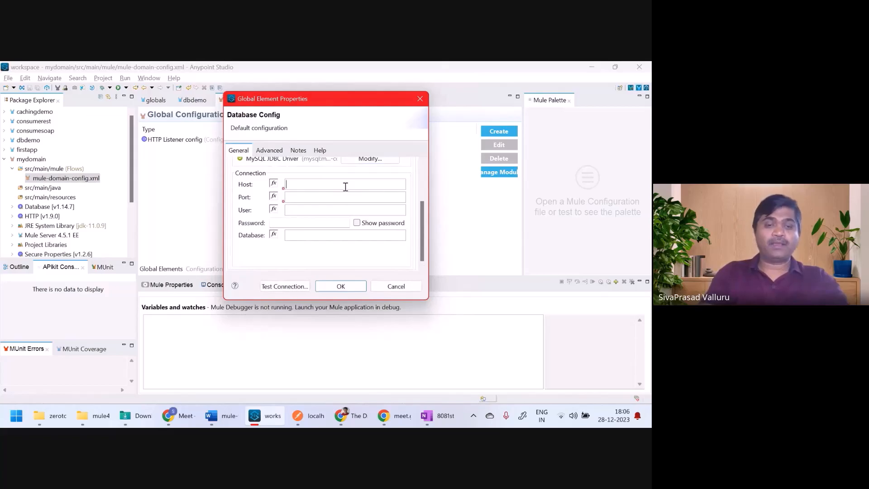
type("${")
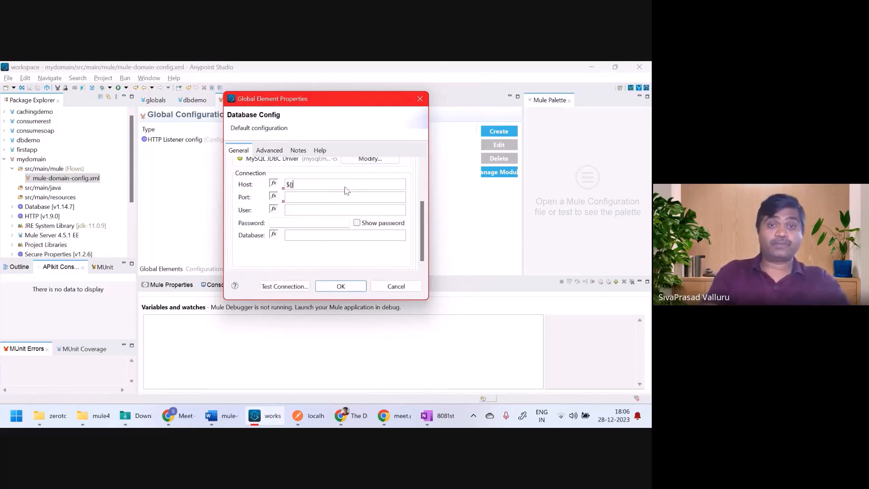
type("db.host")
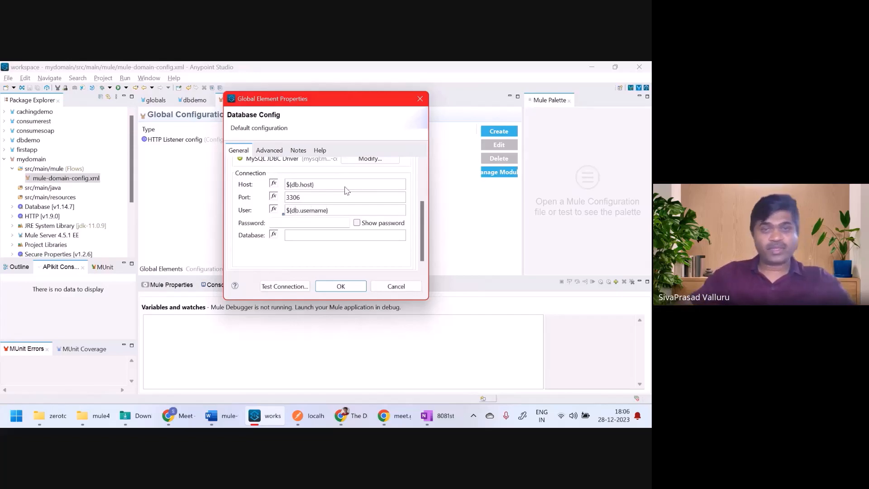
left_click(357, 222)
left_click(327, 223)
type("${db.pa")
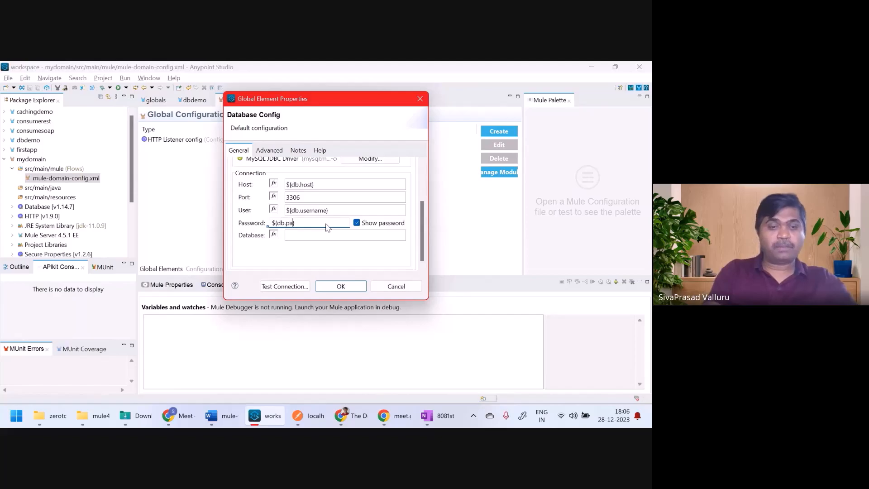
type("ssword}")
key("Tab")
key("Tab")
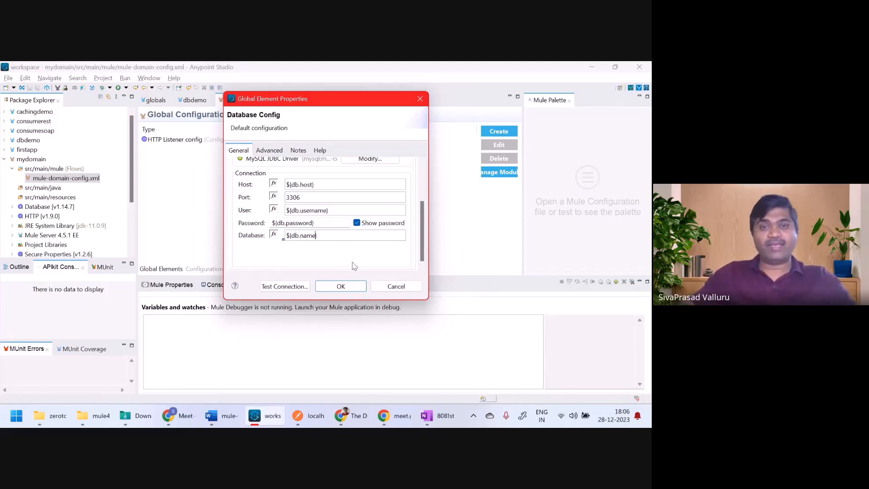
left_click(352, 287)
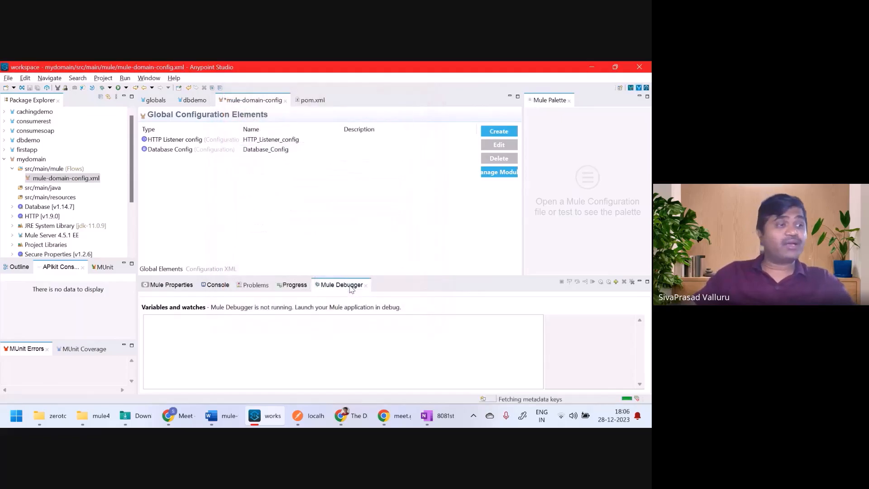
key("ctrl+s")
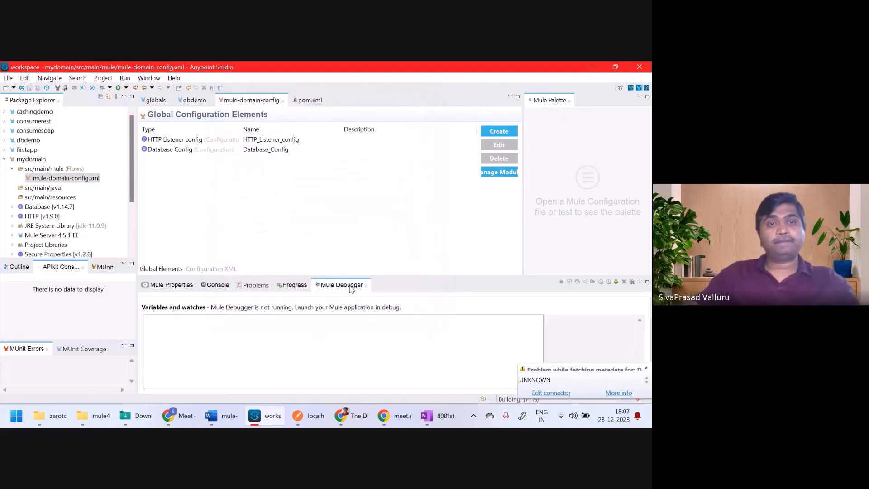
left_click(493, 133)
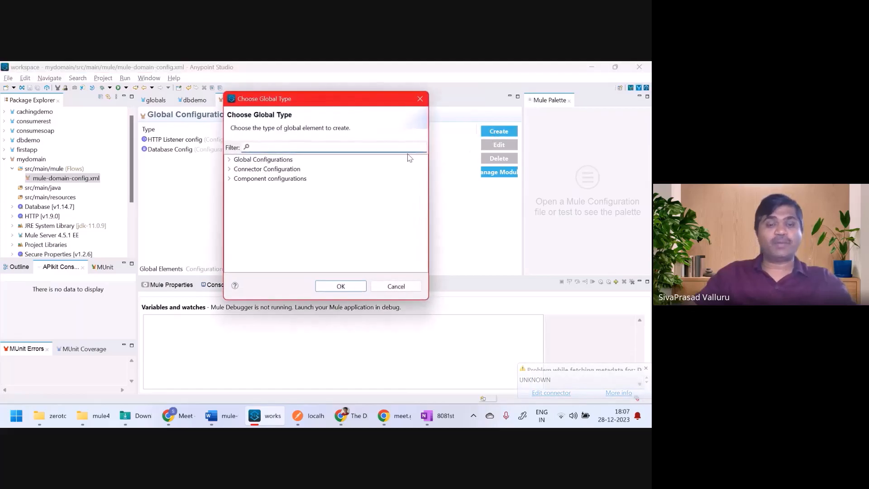
Step: Cancel the element chooser and select dbdemo's app-dev.yaml, app-prod.yaml and app-secure-dev.yaml
type("con")
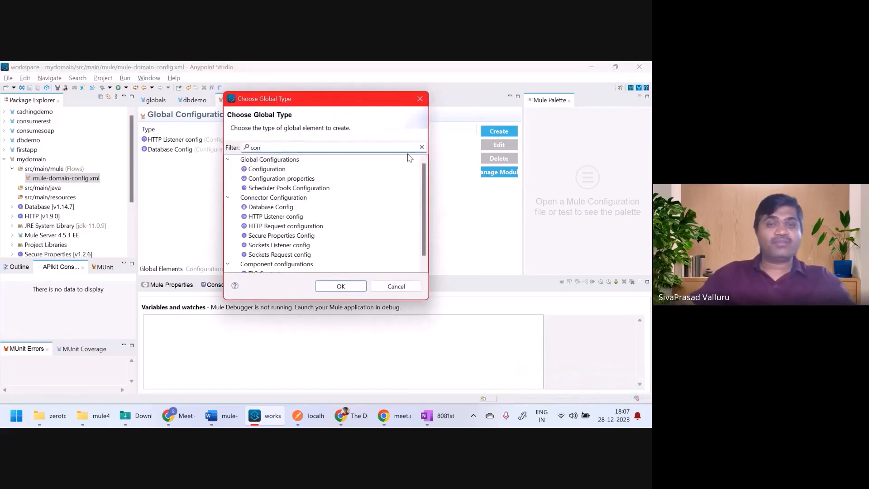
key("Escape")
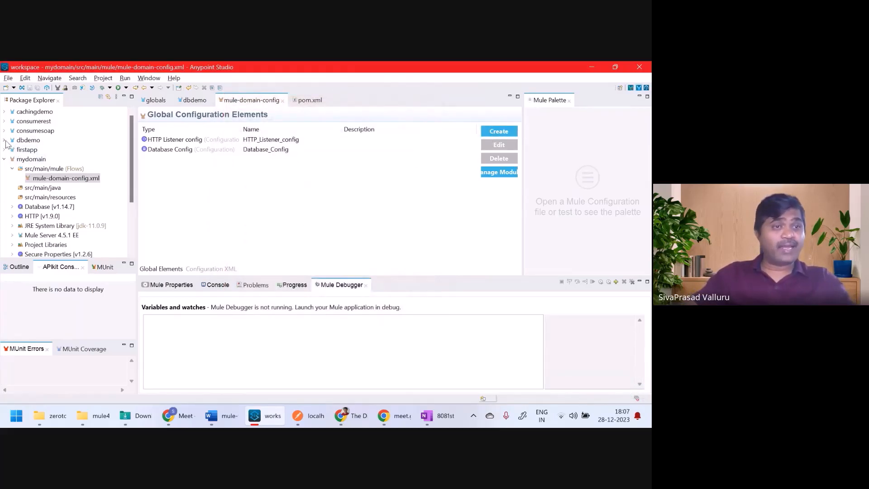
left_click(4, 140)
left_click(55, 170)
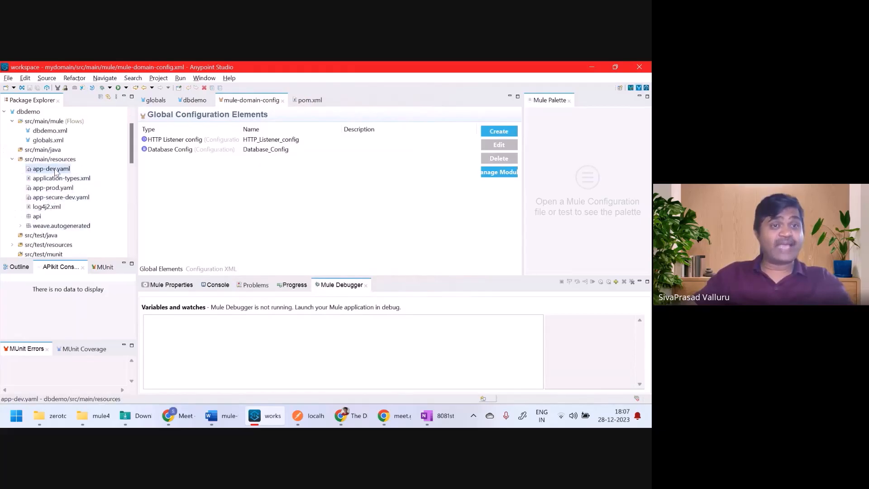
left_click(62, 190, "ctrl")
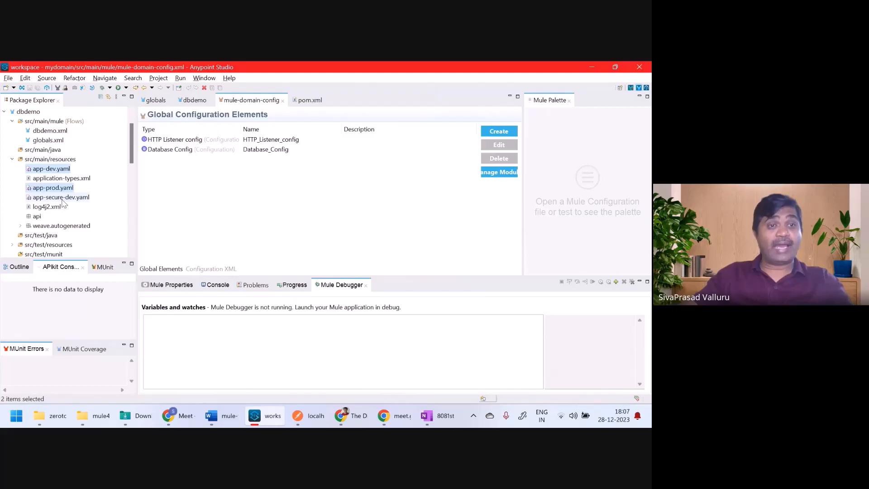
left_click(62, 199, "ctrl")
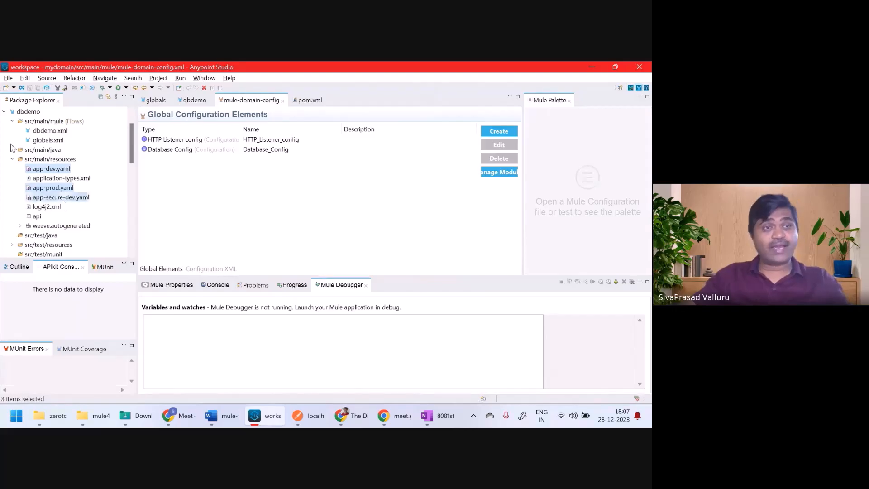
Step: Check the three YAML files now sit in mydomain's src/main/resources folder
left_click(5, 111)
left_click(30, 170)
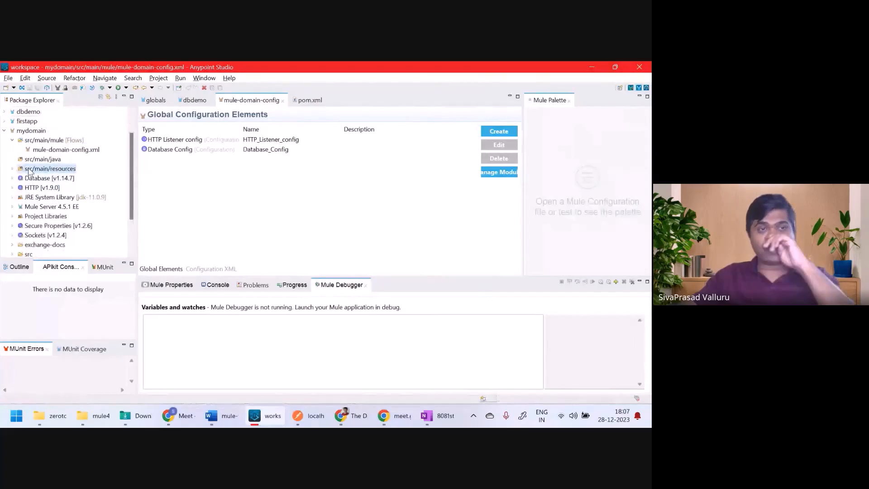
left_click(12, 169)
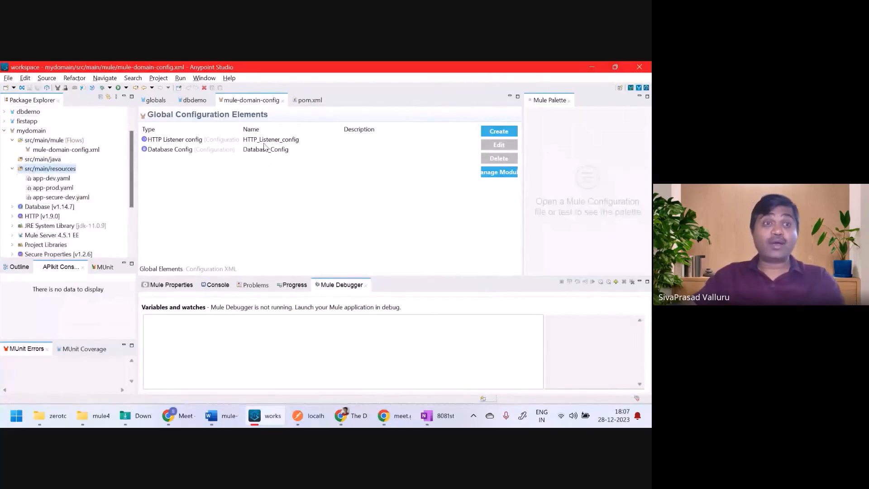
left_click(44, 180)
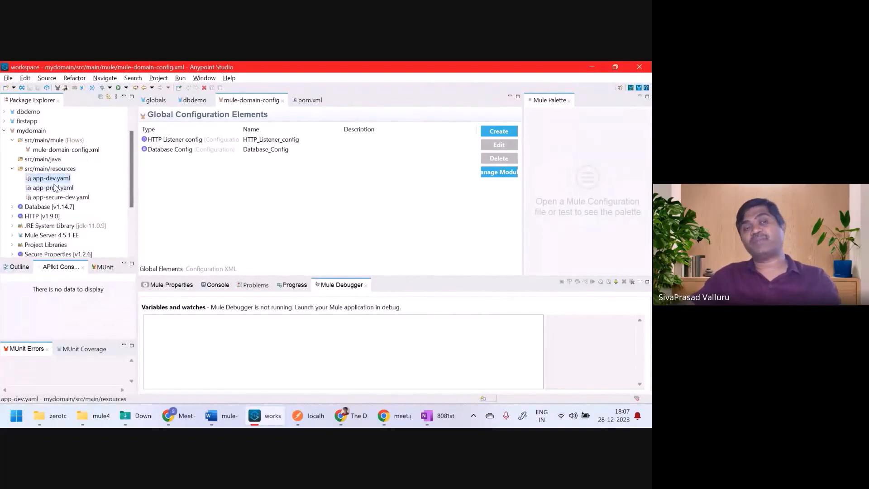
Step: Create a Configuration properties element with its File set to app-dev.yaml
left_click(498, 131)
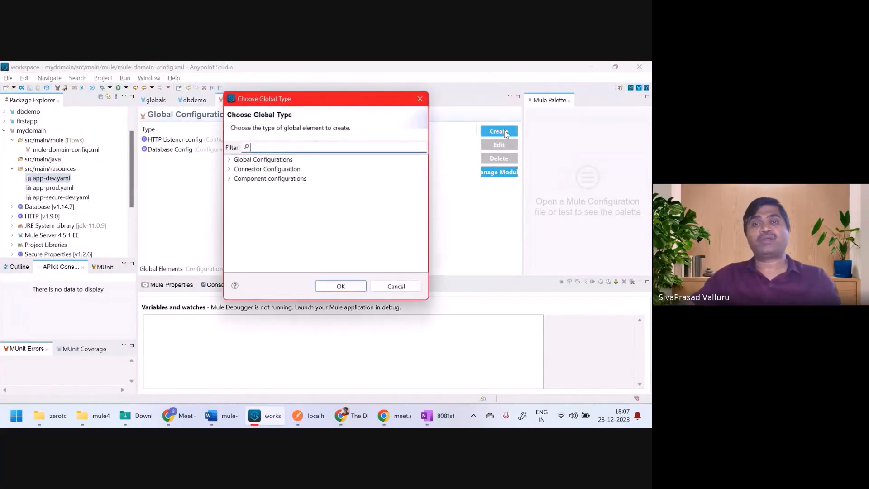
type("conf")
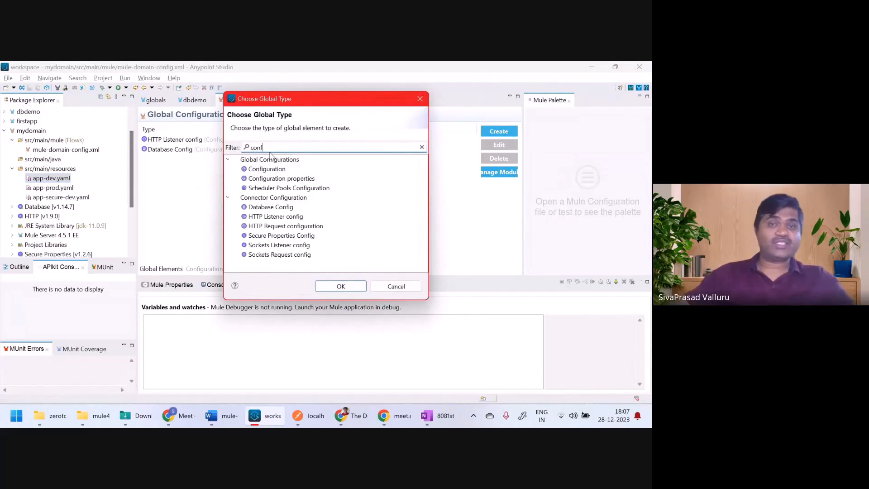
double_click(282, 178)
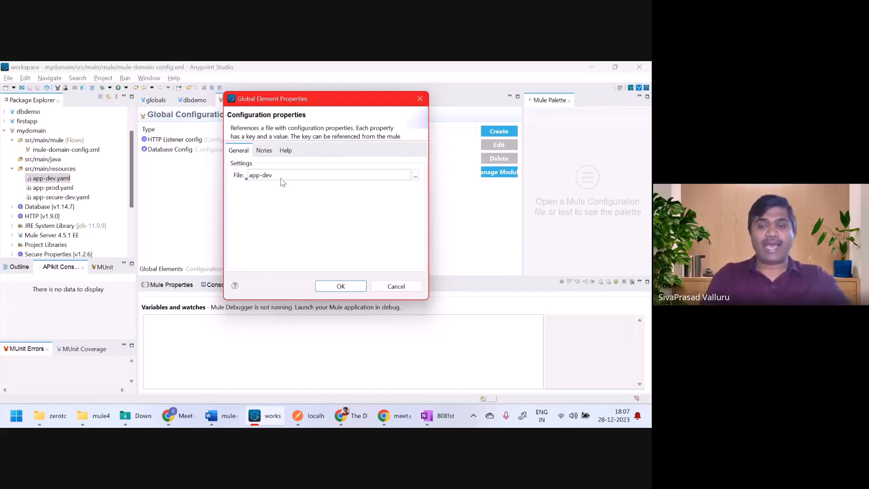
type(".yaml")
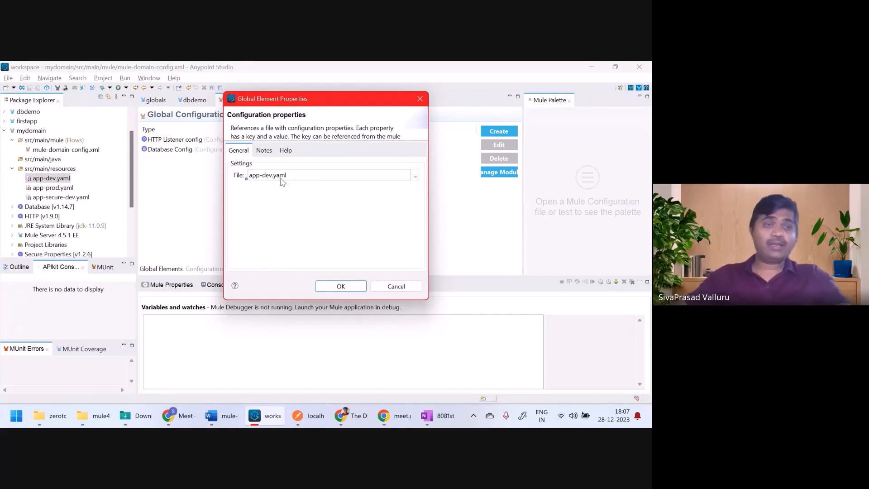
left_click(341, 286)
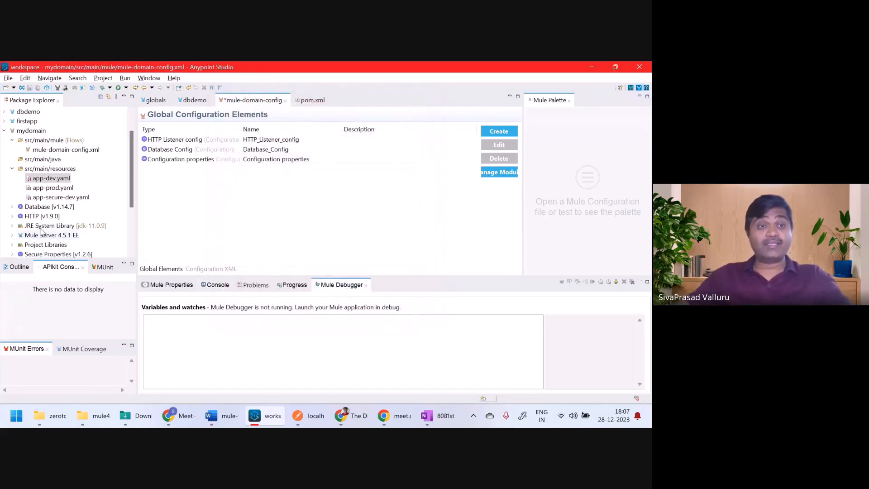
left_click(63, 199)
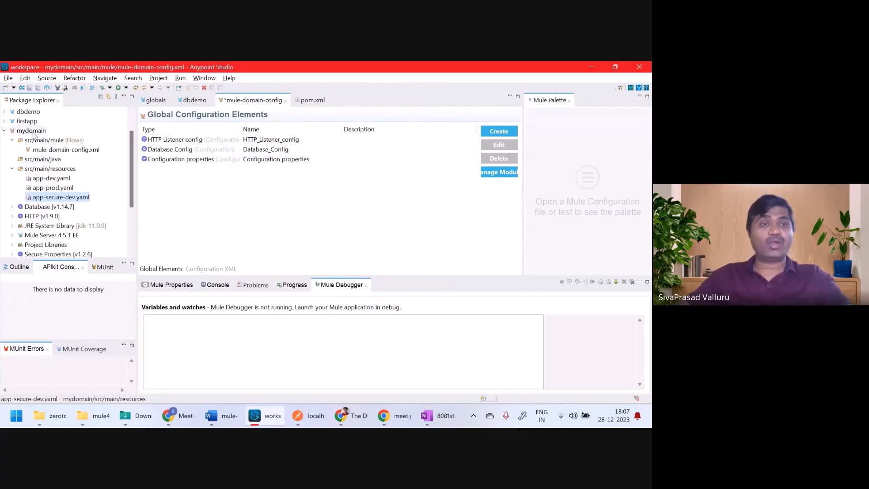
left_click(6, 112)
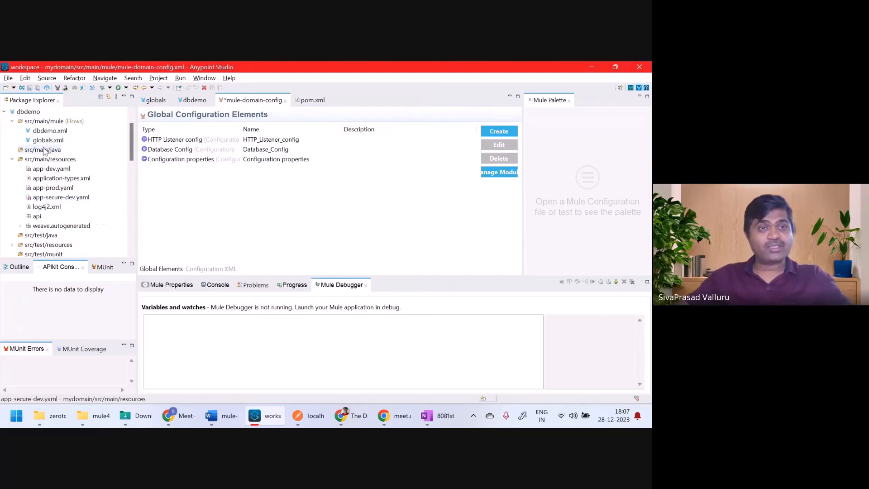
double_click(45, 143)
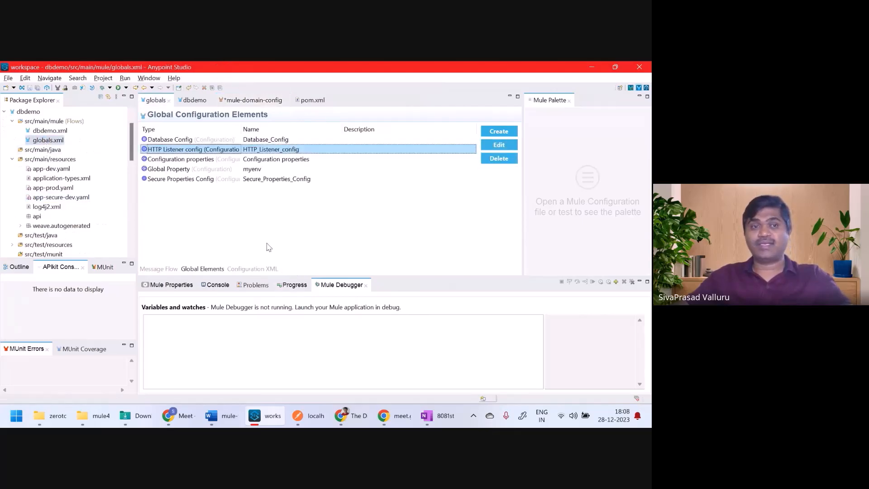
double_click(249, 179)
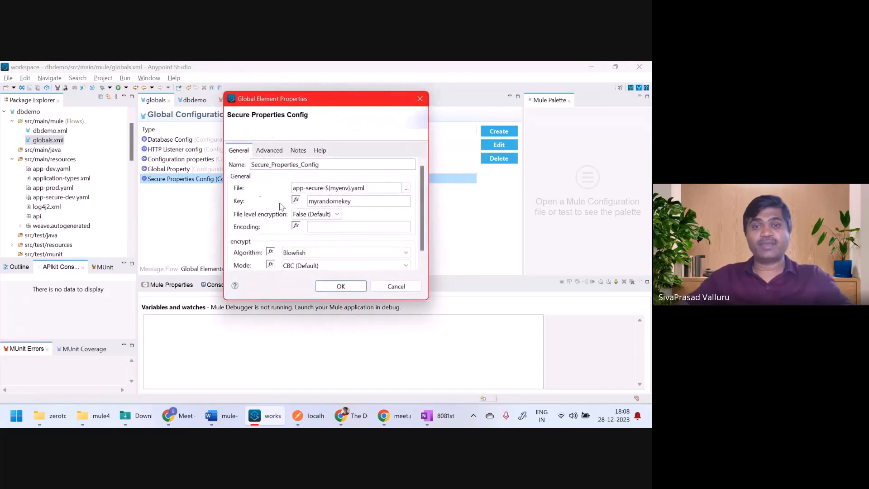
double_click(332, 202)
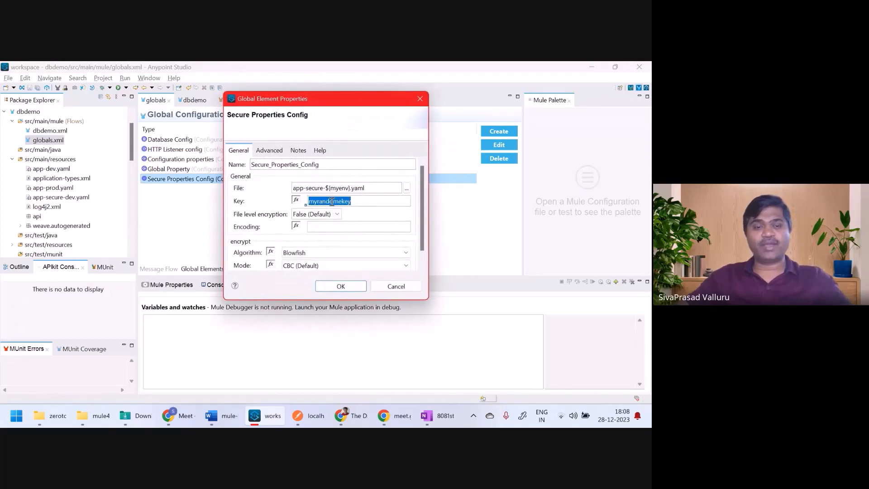
left_click(420, 99)
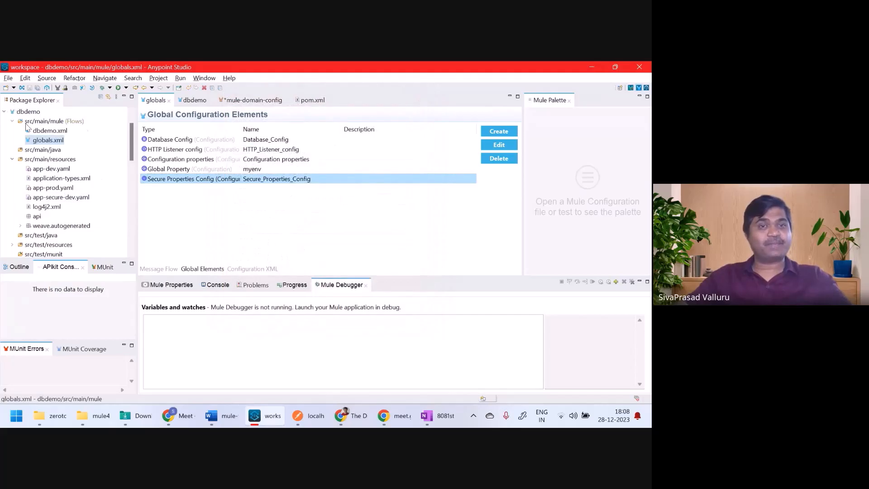
left_click(254, 101)
Step: Create a Secure Properties Config reading app-secure-dev.yaml and paste in the encryption key
left_click(497, 132)
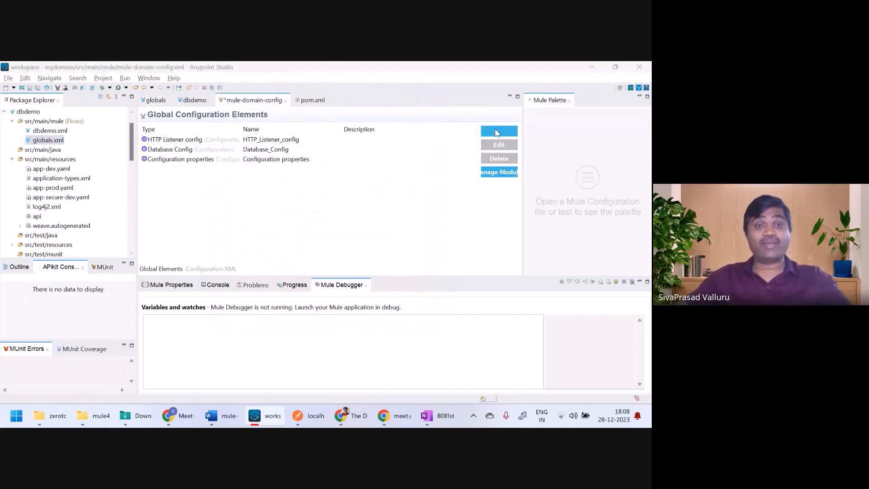
type("secure")
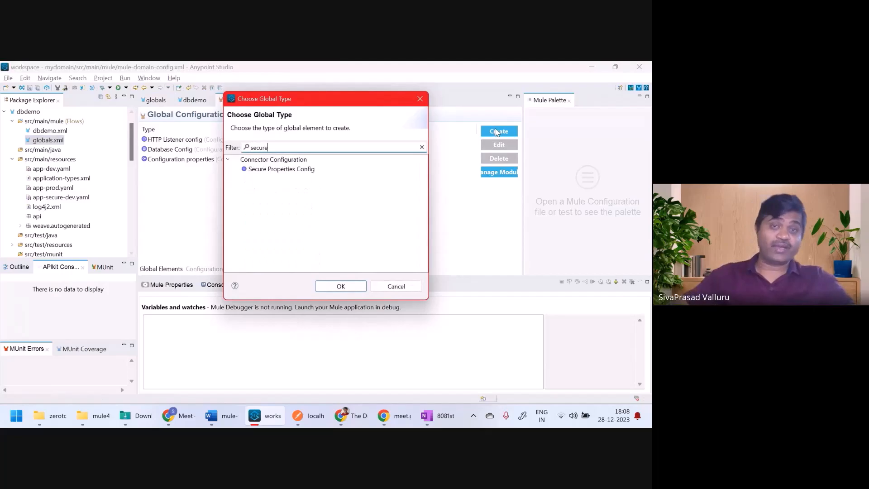
double_click(287, 170)
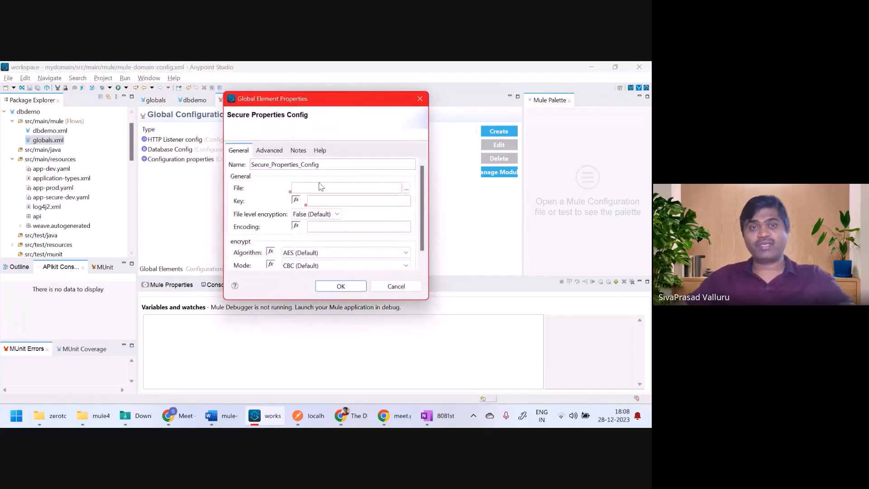
left_click(321, 186)
type("app-secure-dev.yaml")
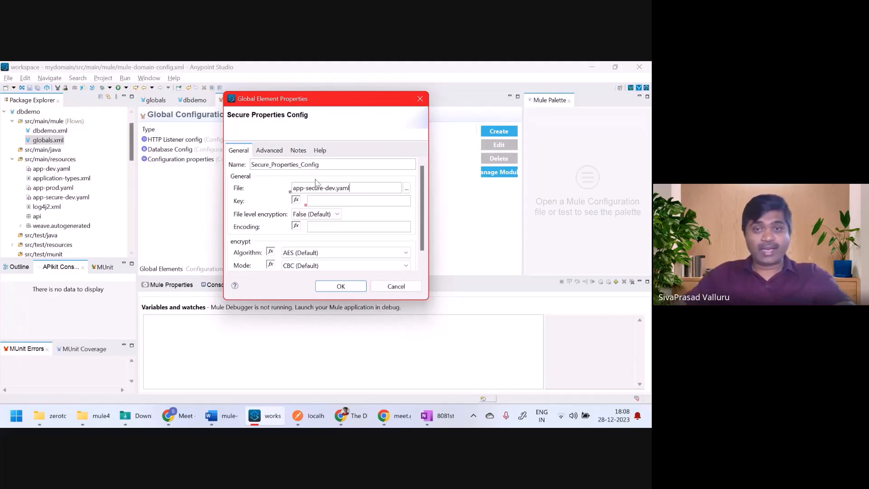
left_click(337, 204)
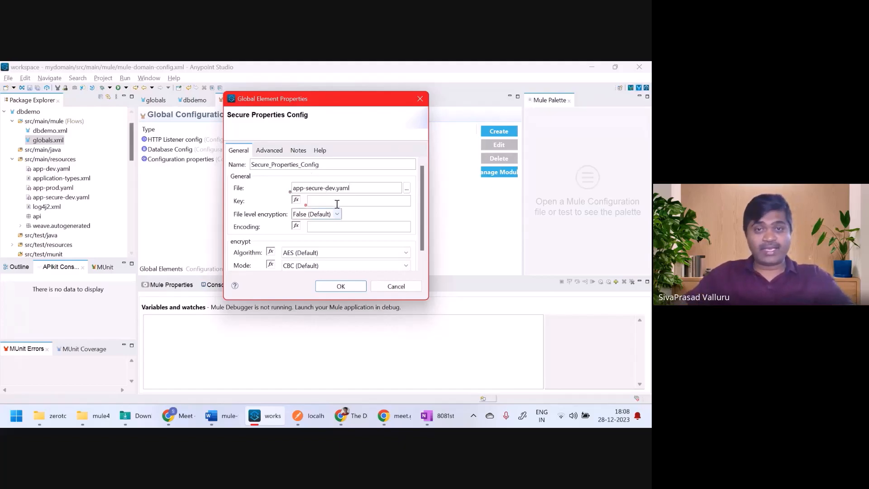
type("myrandomkey")
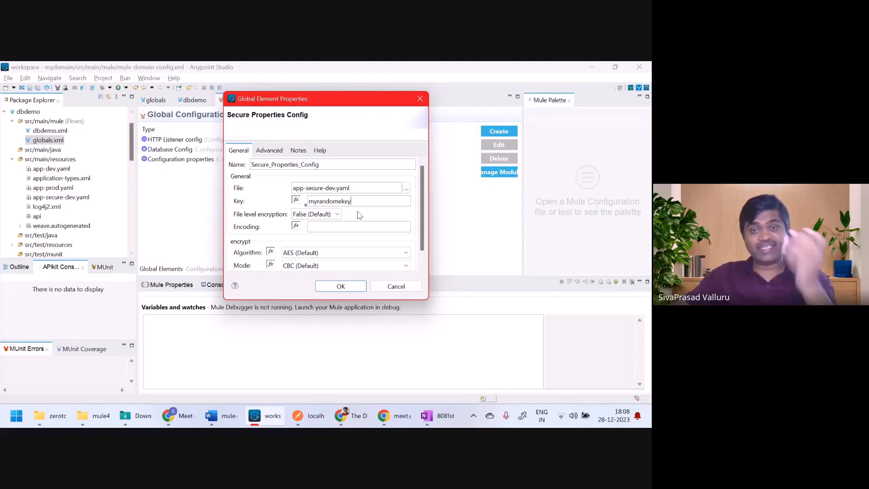
Step: Set the encryption algorithm to Blowfish, add the element, and save mule-domain-config.xml
left_click_drag(419, 194, 420, 219)
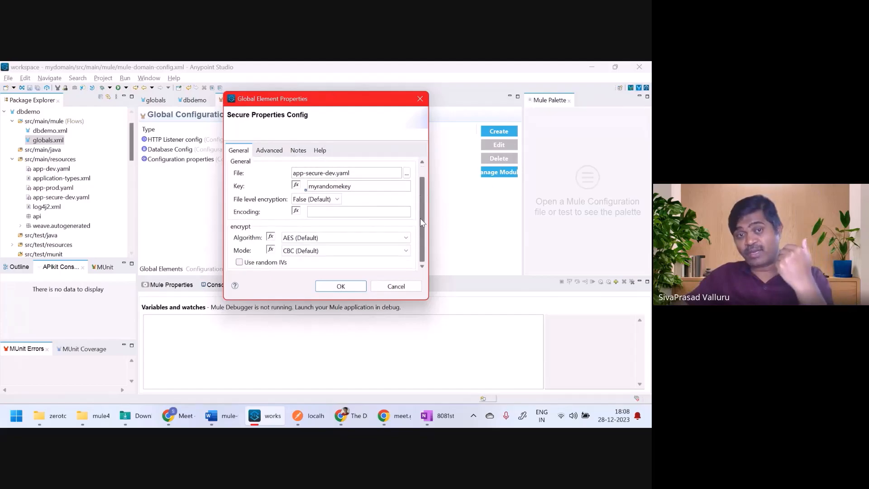
left_click(317, 238)
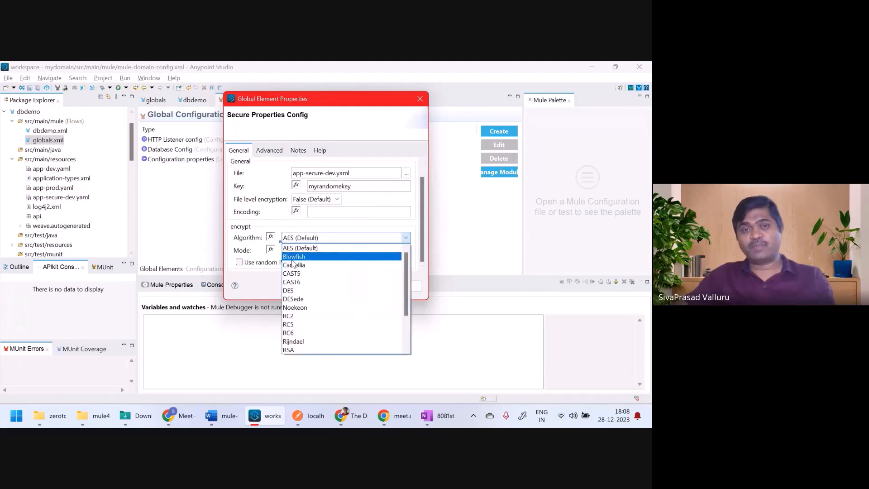
left_click(292, 261)
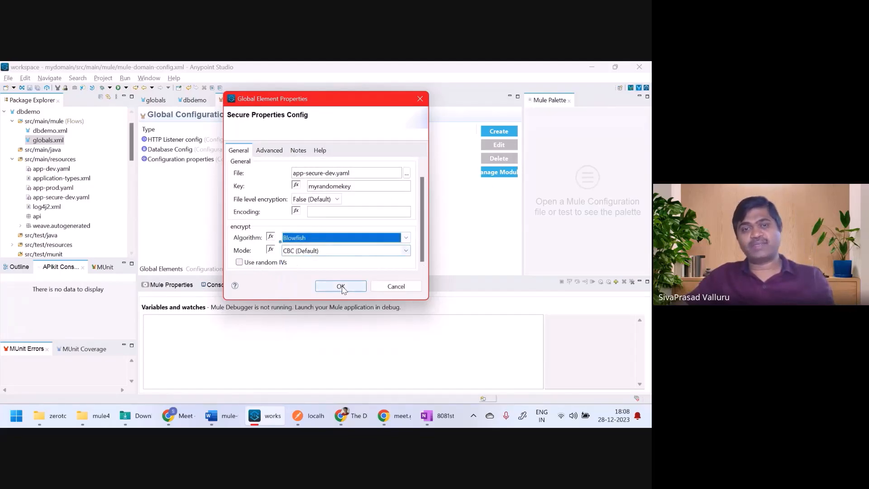
left_click(342, 287)
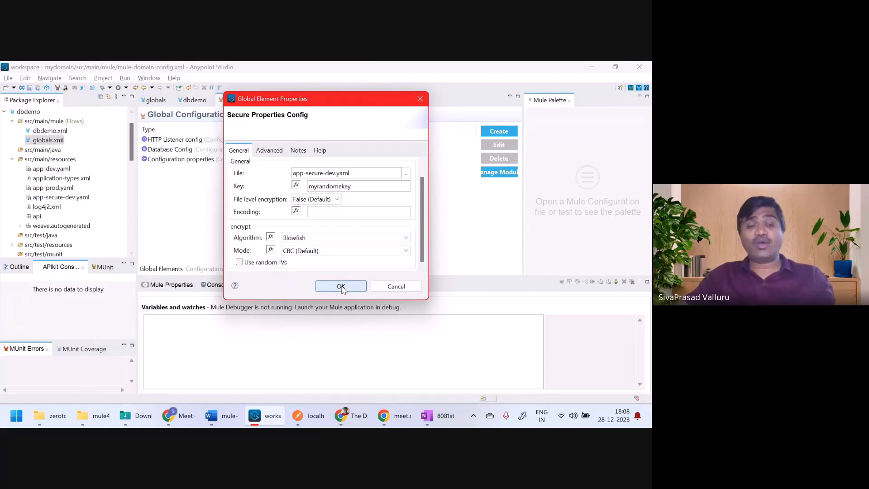
left_click(341, 287)
key("ctrl+s")
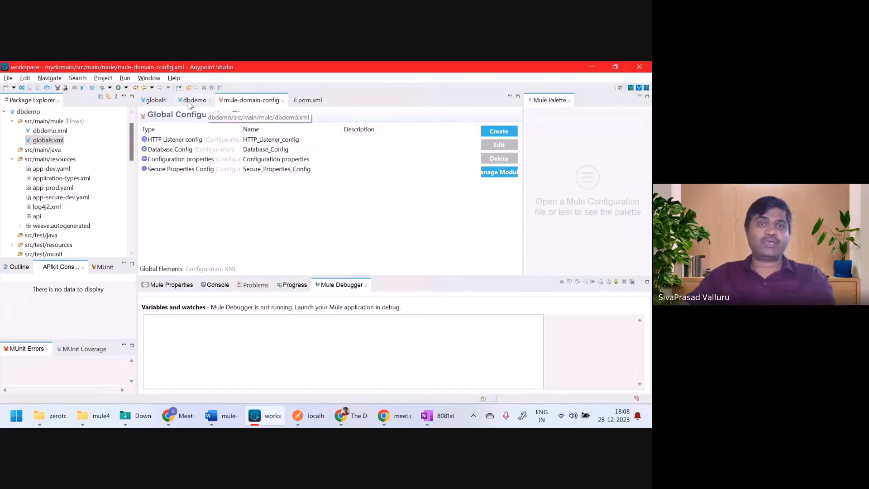
left_click(153, 100)
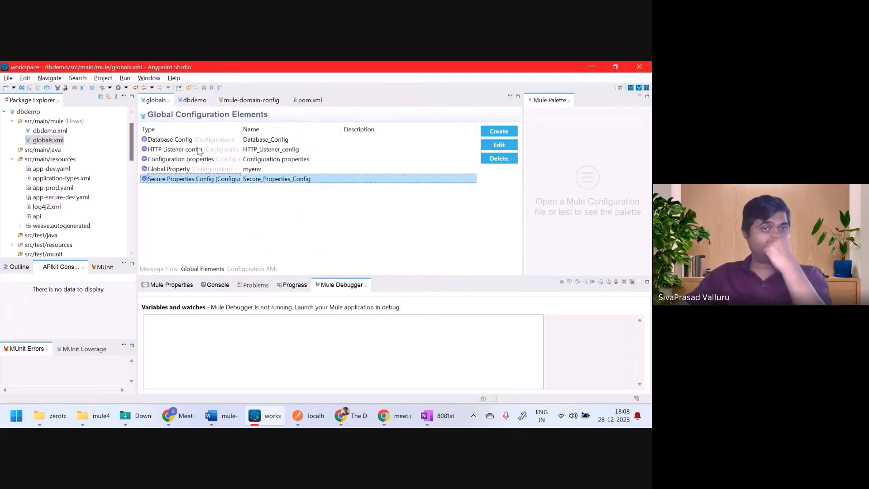
left_click(177, 171)
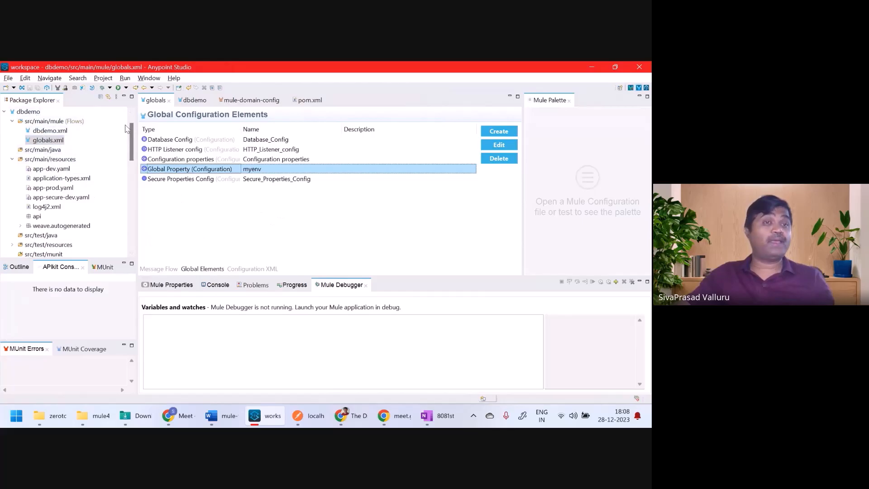
left_click(241, 102)
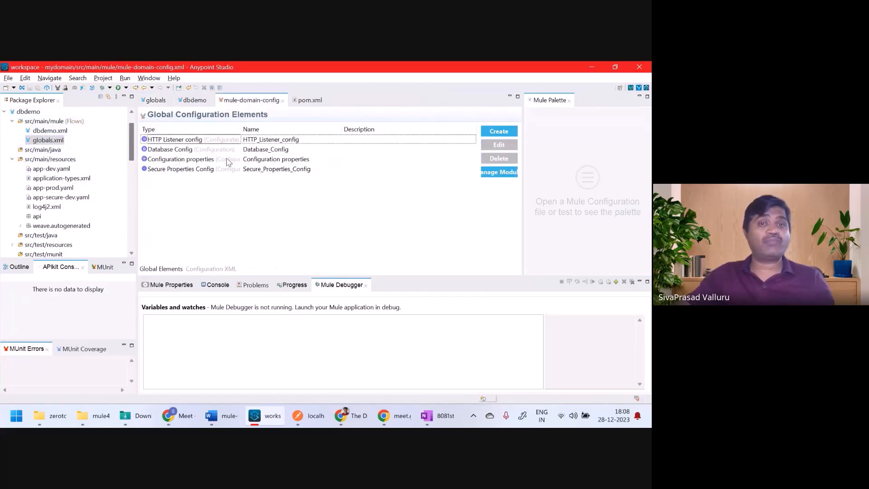
left_click(200, 151)
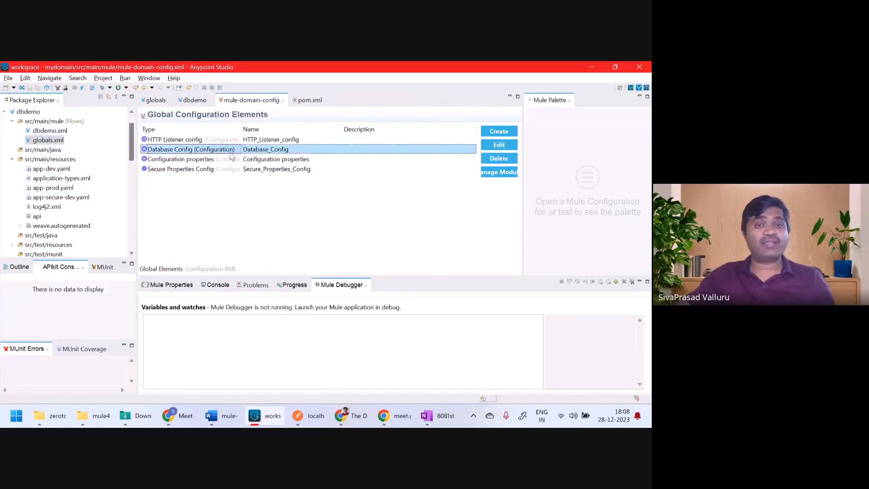
double_click(271, 152)
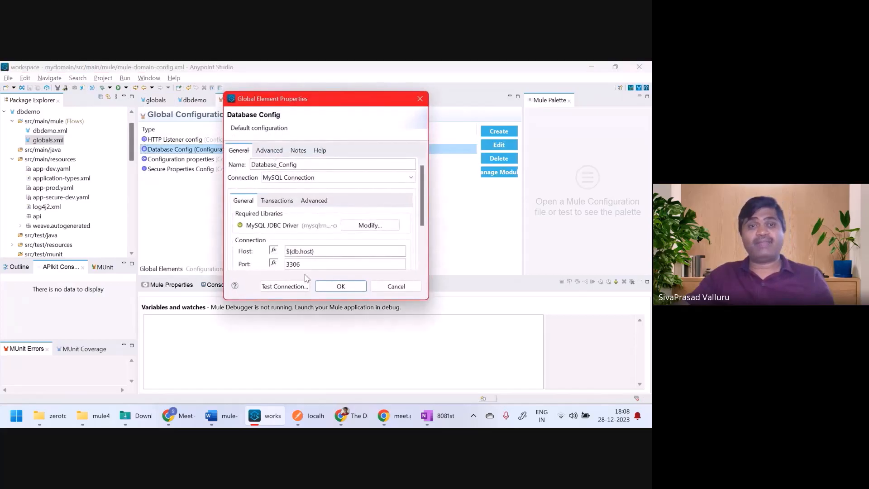
left_click(285, 286)
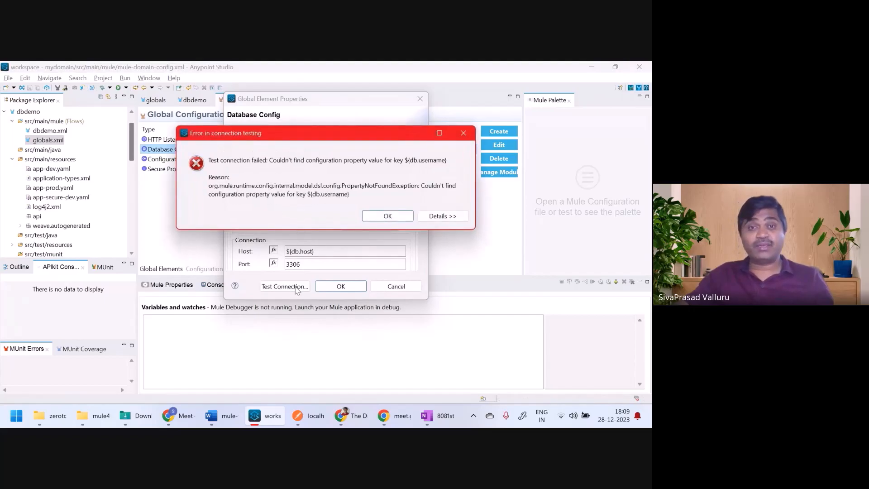
left_click(381, 217)
Step: Close Database Config, check the db keys in app-dev.yaml and app-secure-dev.yaml, then return
left_click(341, 286)
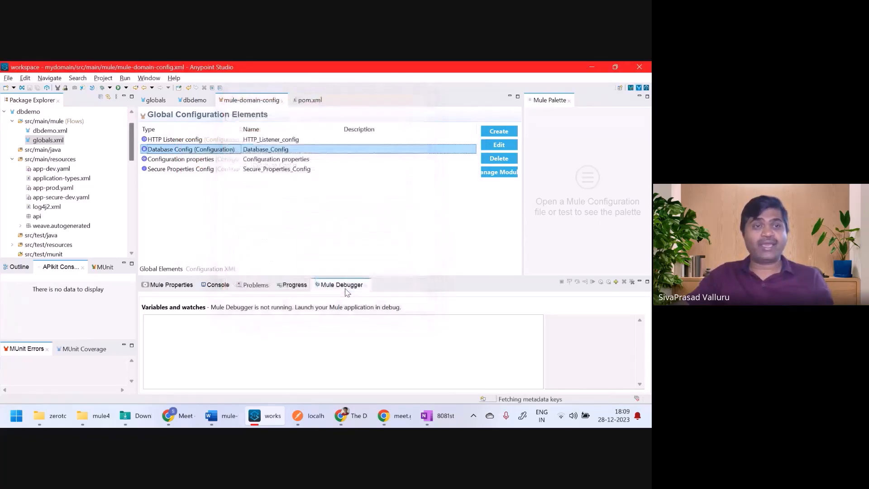
double_click(51, 170)
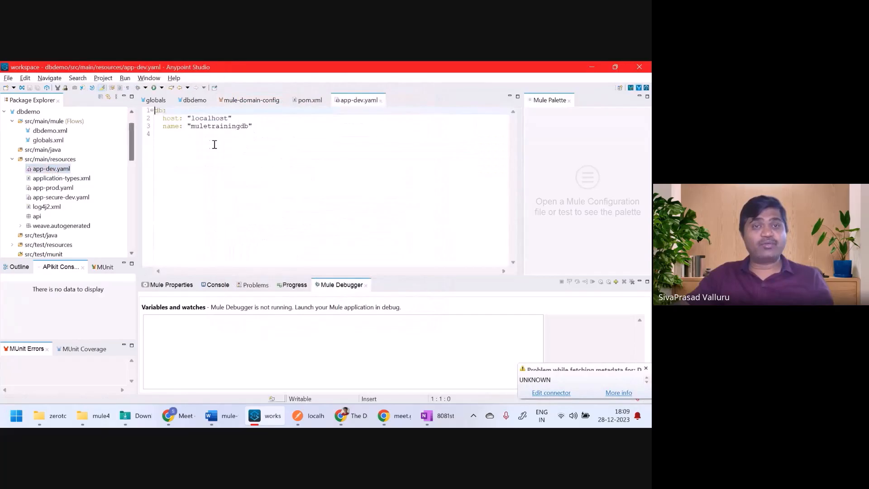
left_click_drag(266, 128, 151, 100)
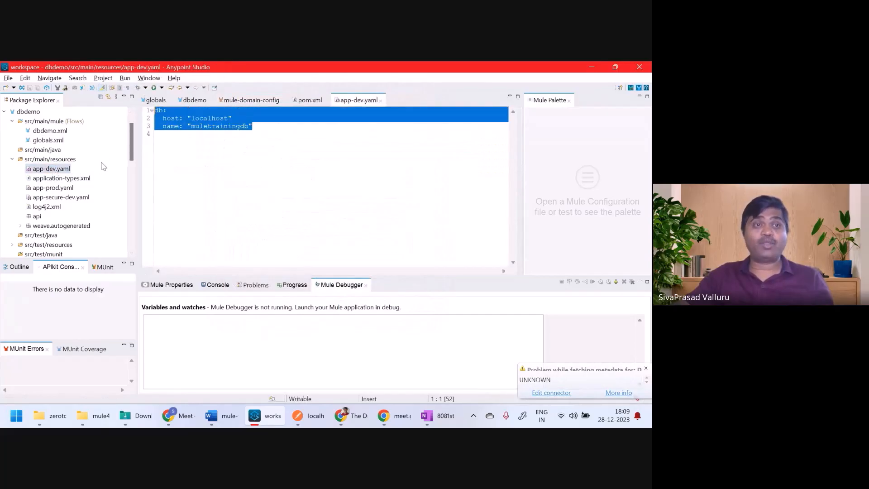
double_click(70, 199)
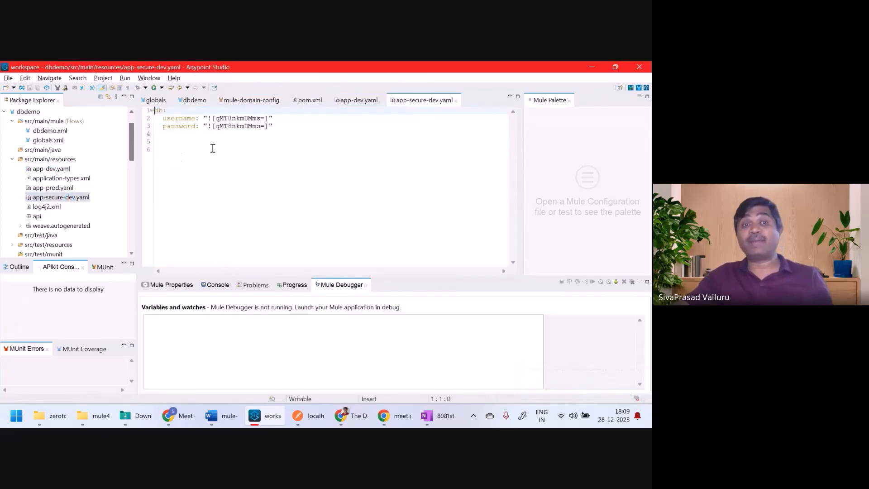
double_click(180, 119)
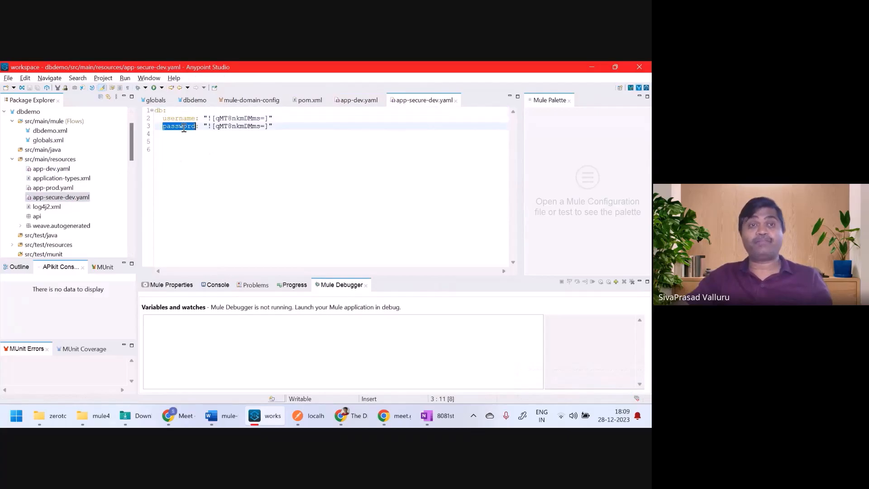
left_click(248, 103)
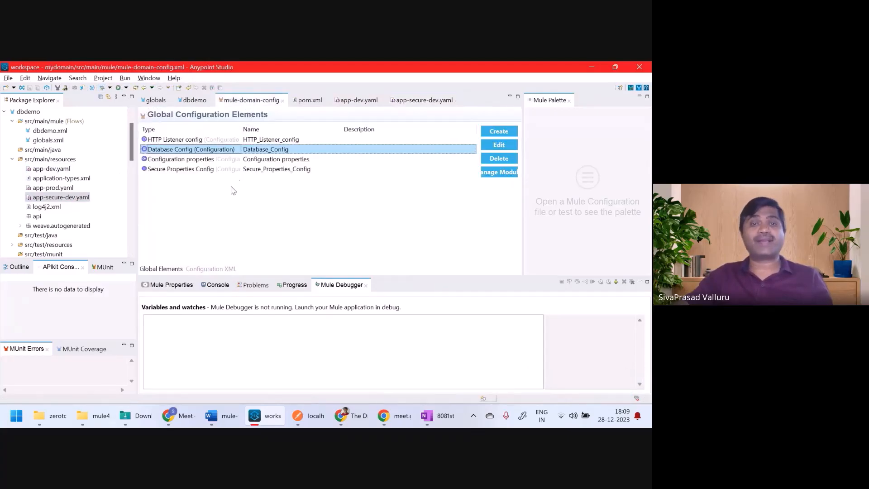
Step: Set Database Config User to ${secure::db.username} and Password to ${secure::db.password}, passing the connection test
double_click(225, 151)
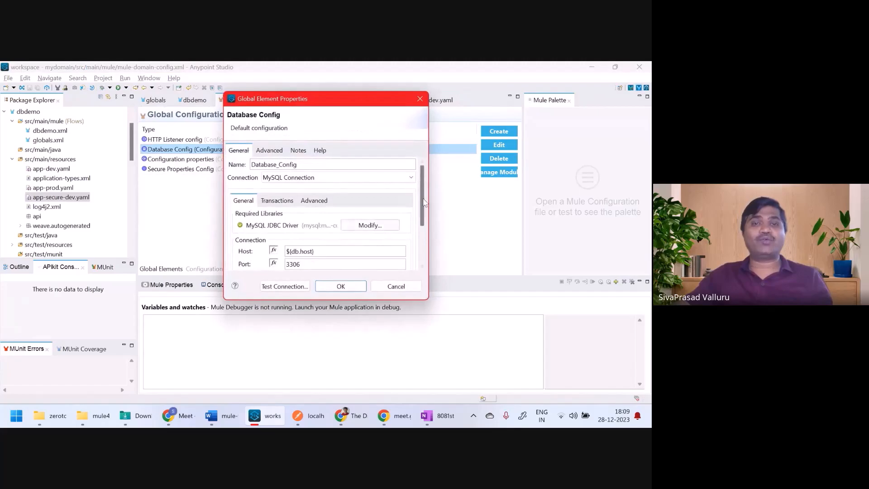
scroll(421, 206, "down", 3)
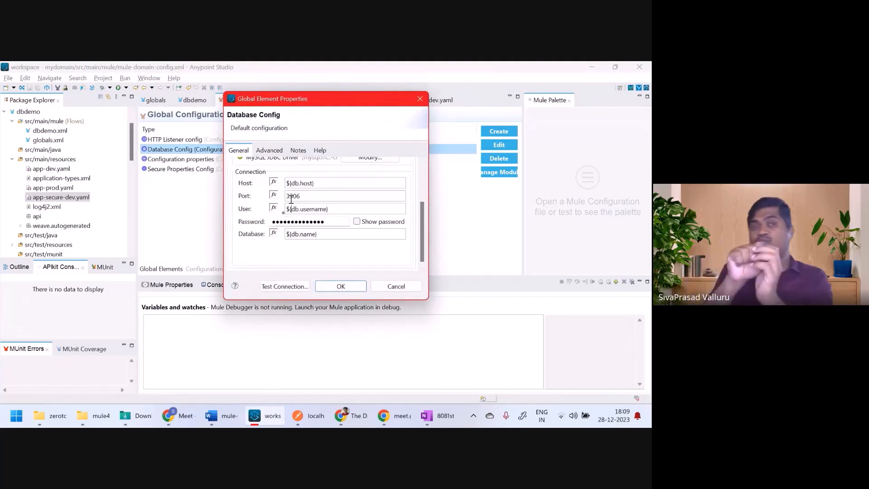
left_click(290, 208)
type("secure")
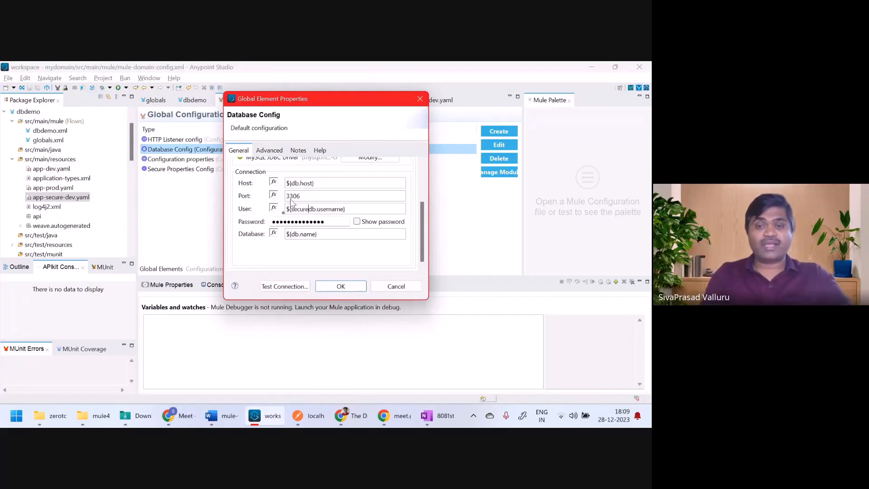
type("::")
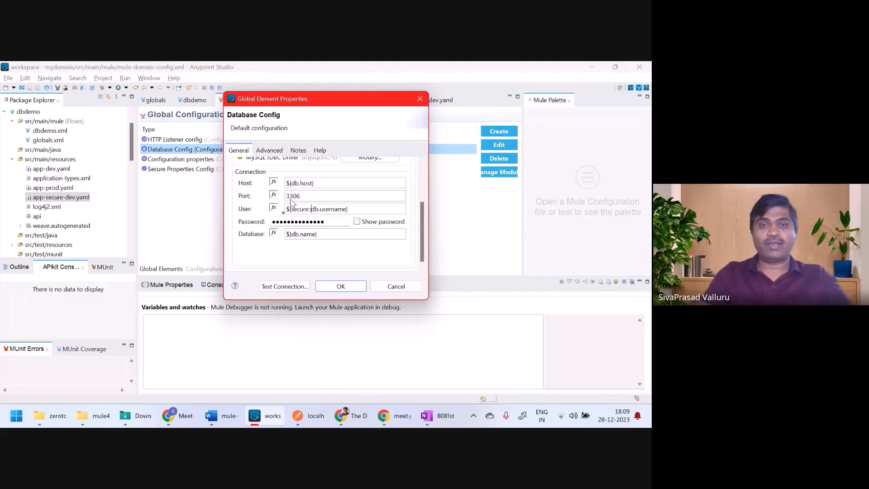
left_click(357, 222)
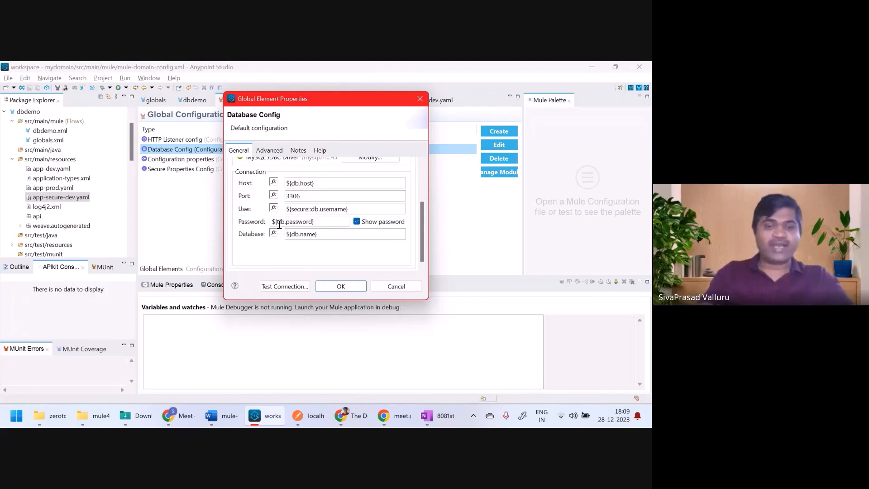
left_click(279, 222)
type("secure::")
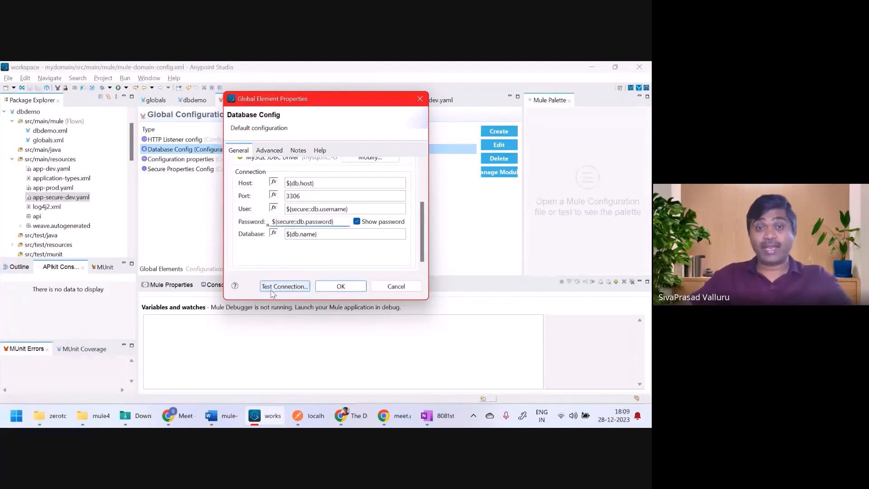
left_click(272, 290)
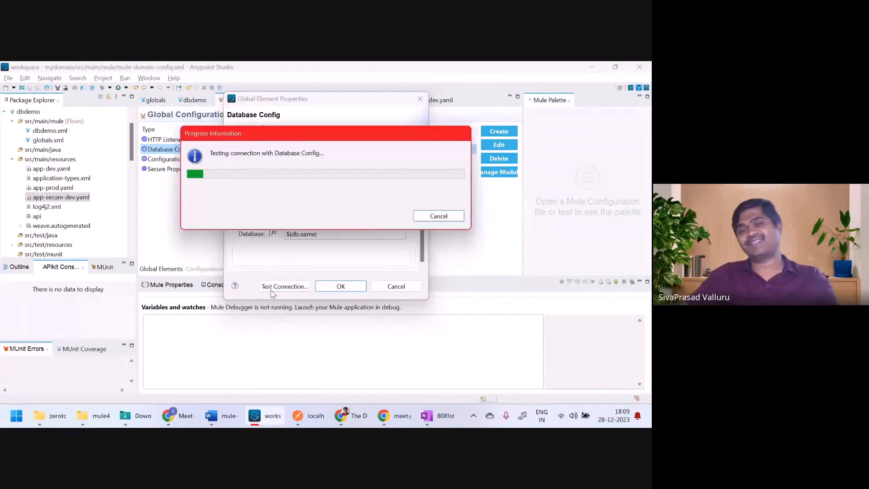
left_click(459, 207)
left_click(351, 287)
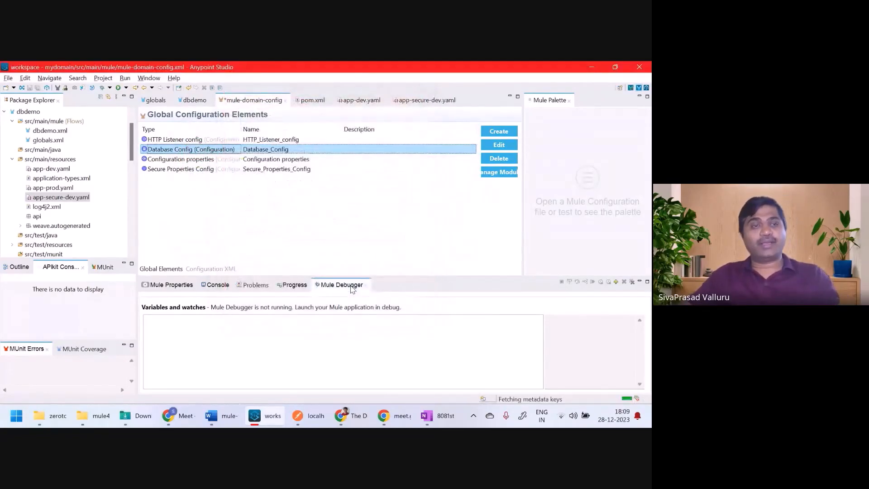
Step: Save the domain config and delete dbdemo's globals.xml
key("ctrl+s")
scroll(53, 201, "up", 1)
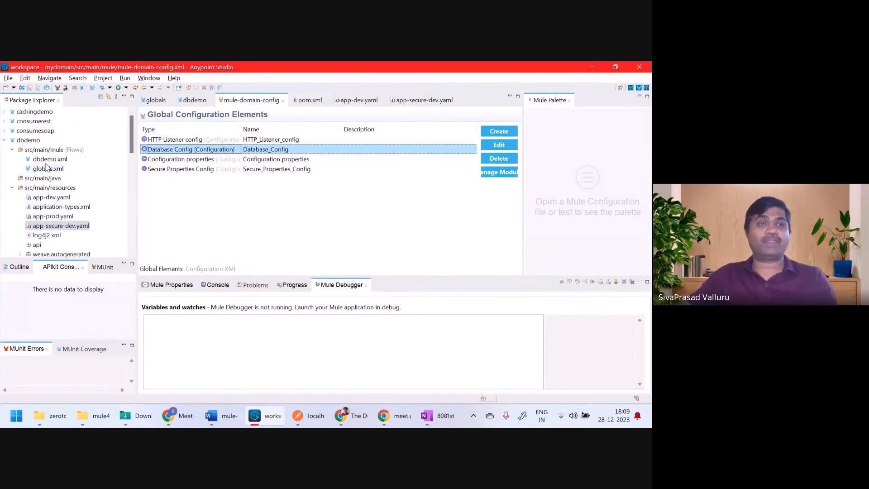
left_click(30, 140)
double_click(48, 169)
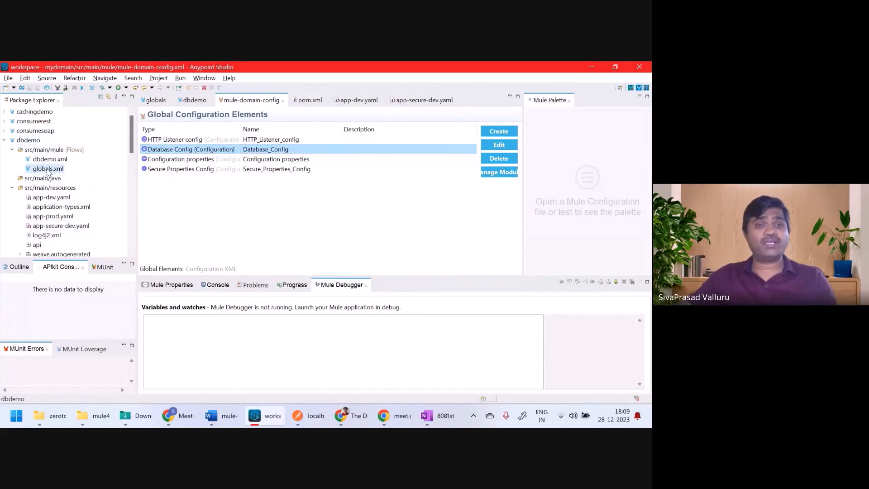
right_click(47, 170)
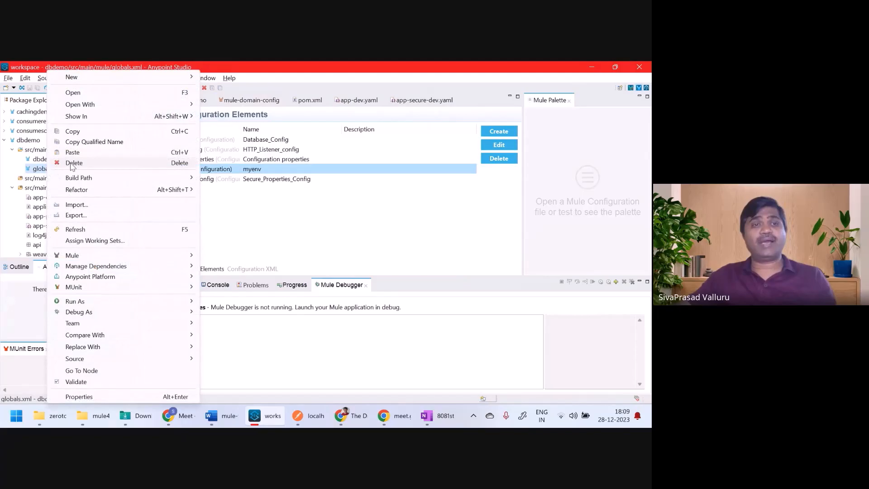
left_click(72, 163)
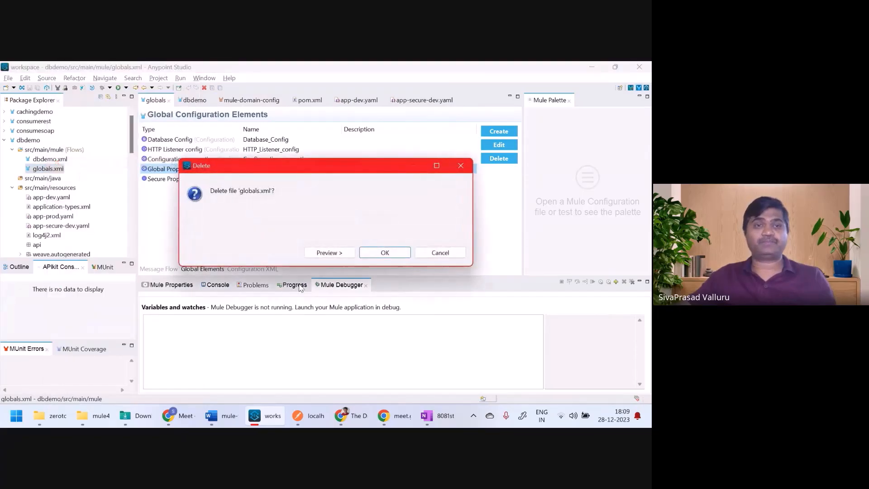
left_click(394, 255)
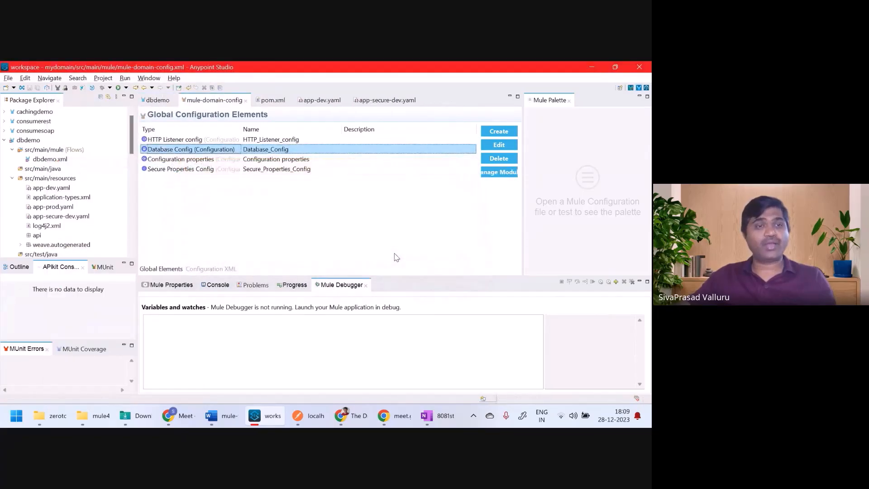
Step: Delete app-dev.yaml, app-prod.yaml and app-secure-dev.yaml from the dbdemo project
left_click(56, 189)
left_click(63, 207, "ctrl")
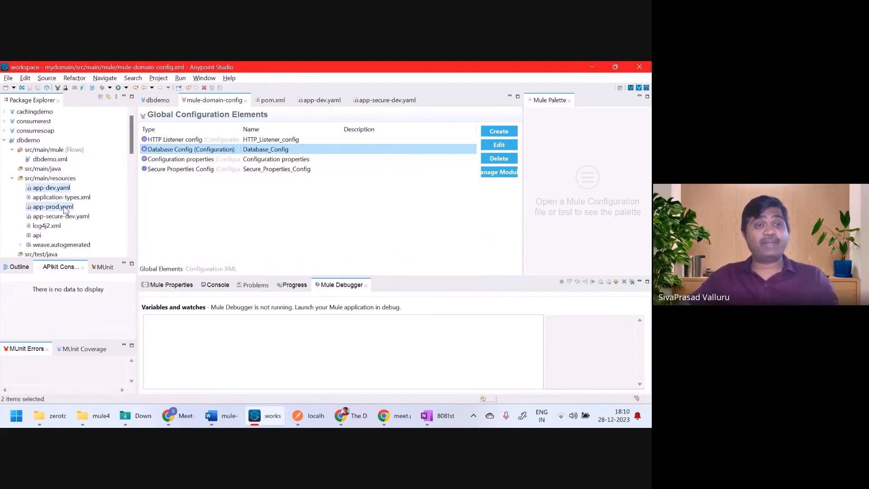
left_click(82, 219, "ctrl")
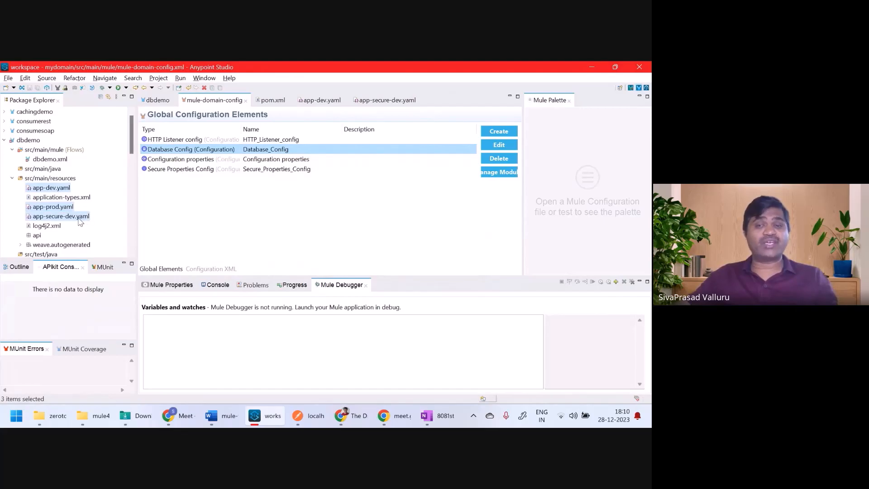
key("Delete")
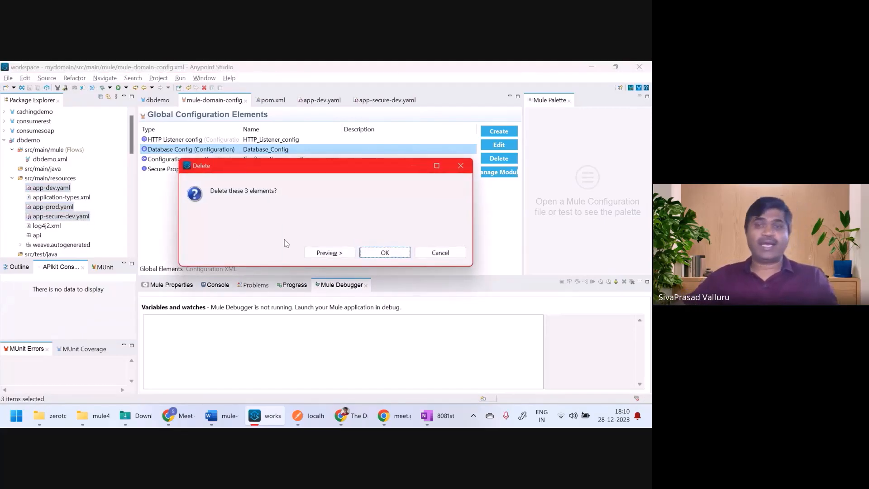
left_click(390, 253)
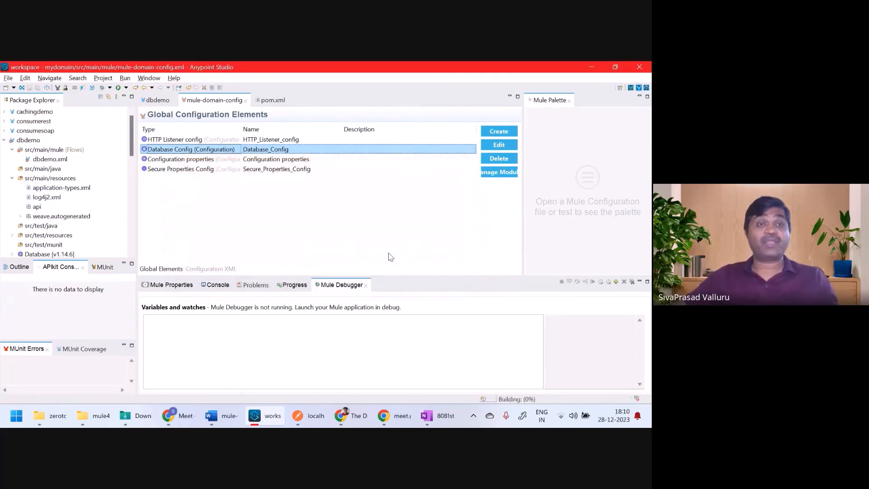
Step: Open dbdemo.xml's Message Flow and inspect the main Listener's HTTP_Listener_config reference and /products path
double_click(53, 159)
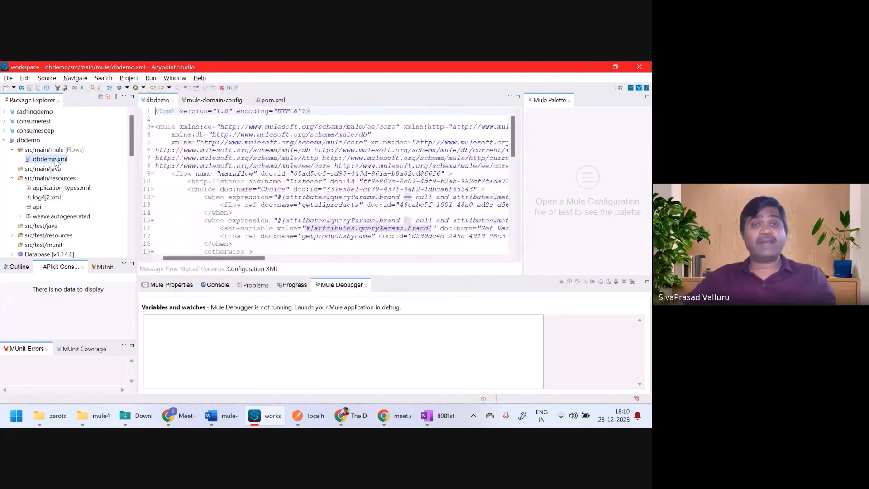
left_click(156, 269)
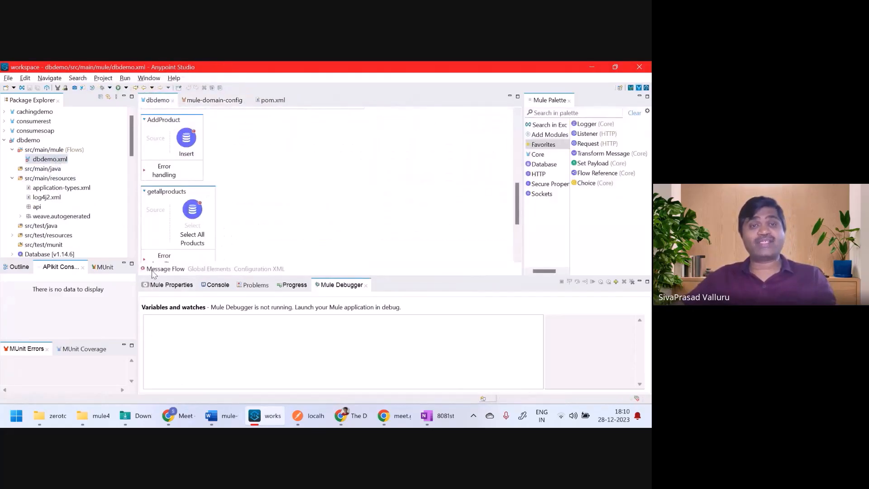
scroll(189, 143, "up", 10)
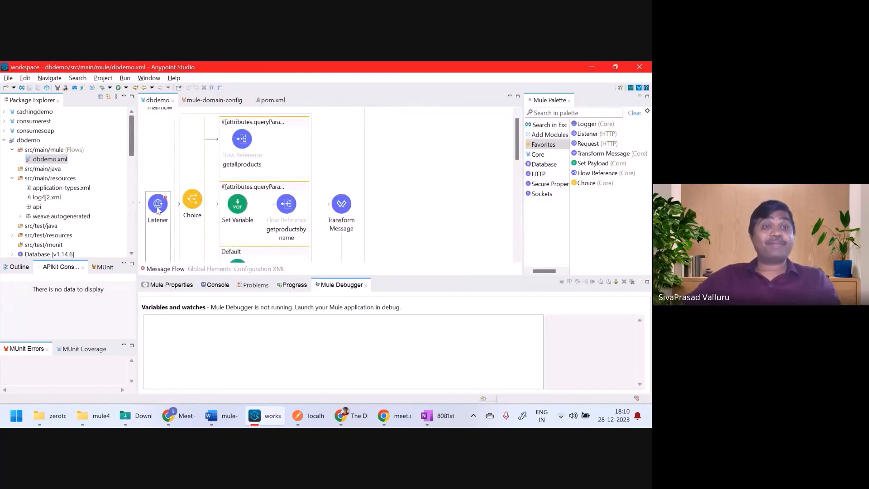
left_click(158, 205)
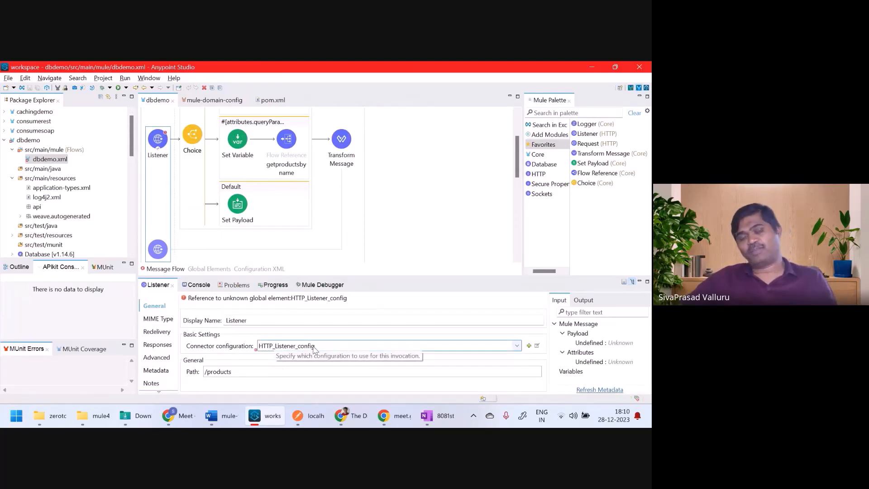
left_click(37, 141)
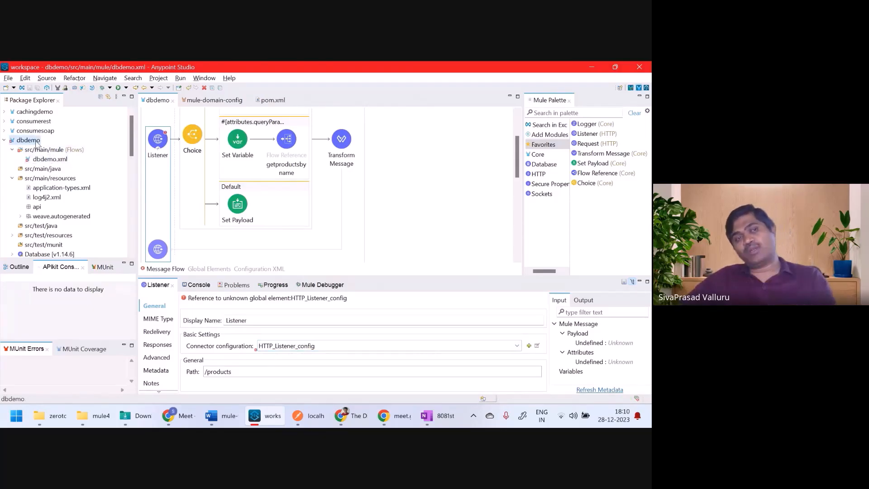
Step: Set dbdemo's Mule Project domain to mydomain in its properties and apply the change
right_click(36, 143)
mouse_move(49, 417)
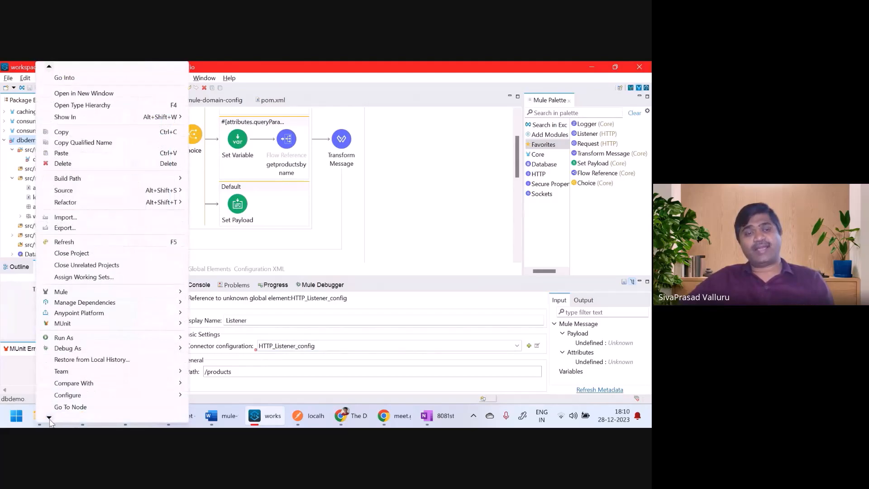
left_click(77, 408)
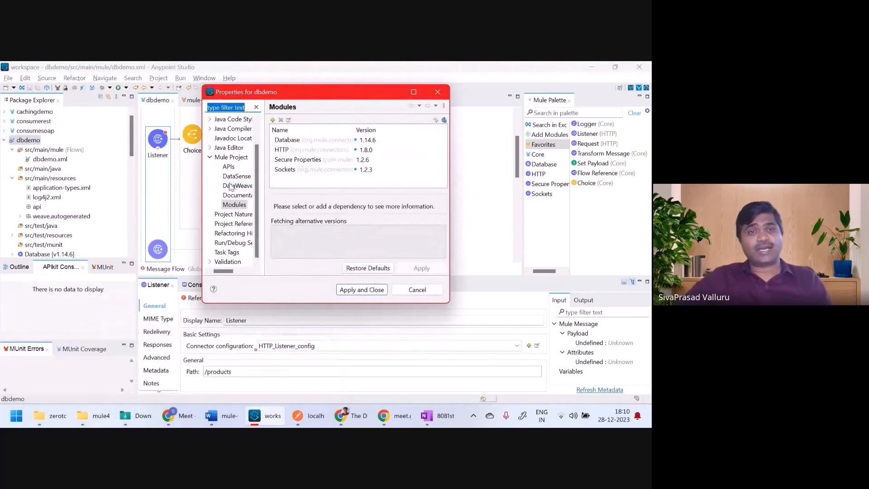
left_click(226, 158)
left_click(355, 146)
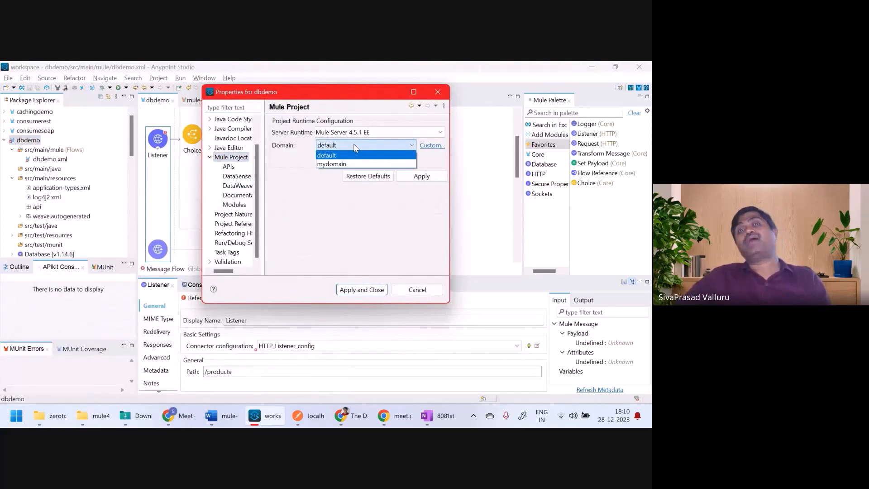
left_click(344, 164)
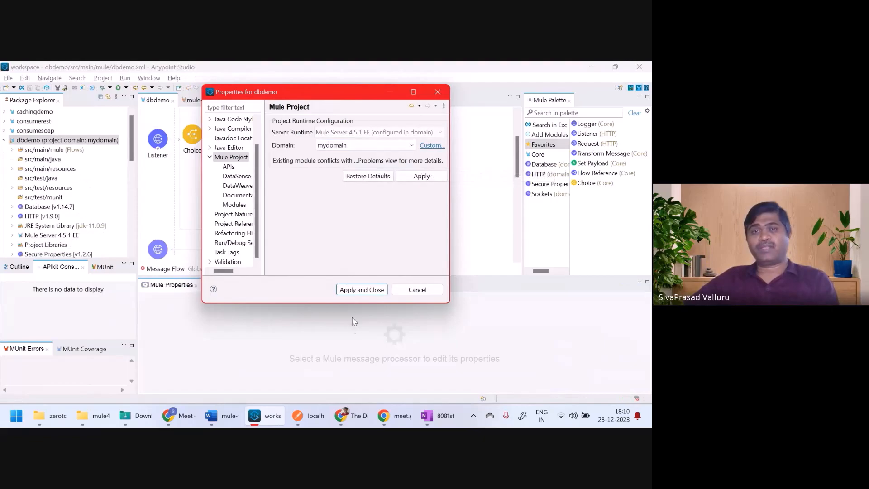
left_click(374, 290)
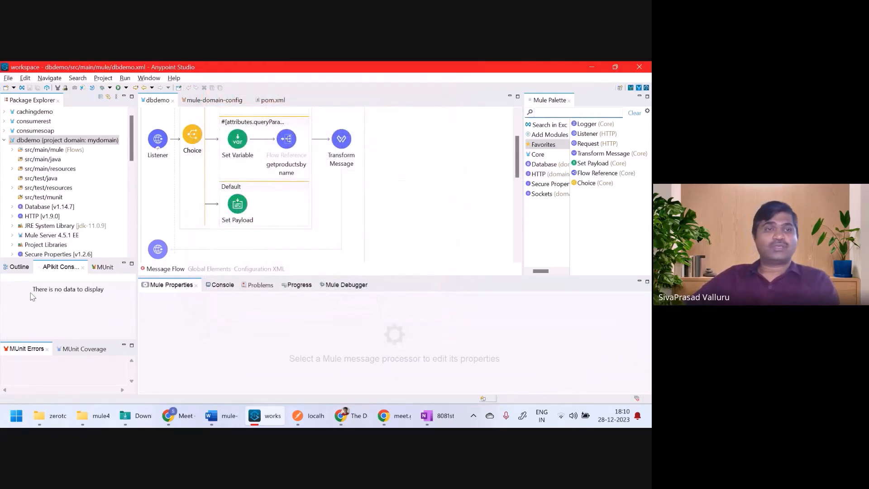
Step: Check the mydomain and dbdemo projects in the tree, then run the dbdemo project
left_click(89, 141)
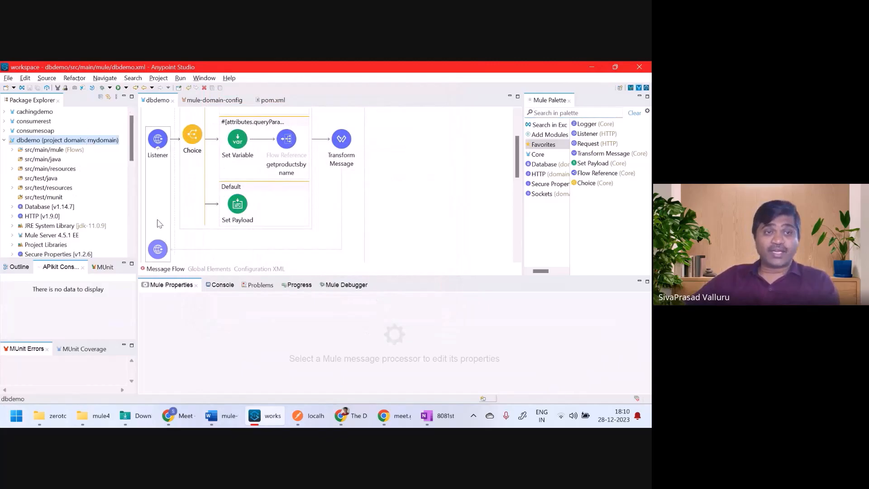
left_click(4, 140)
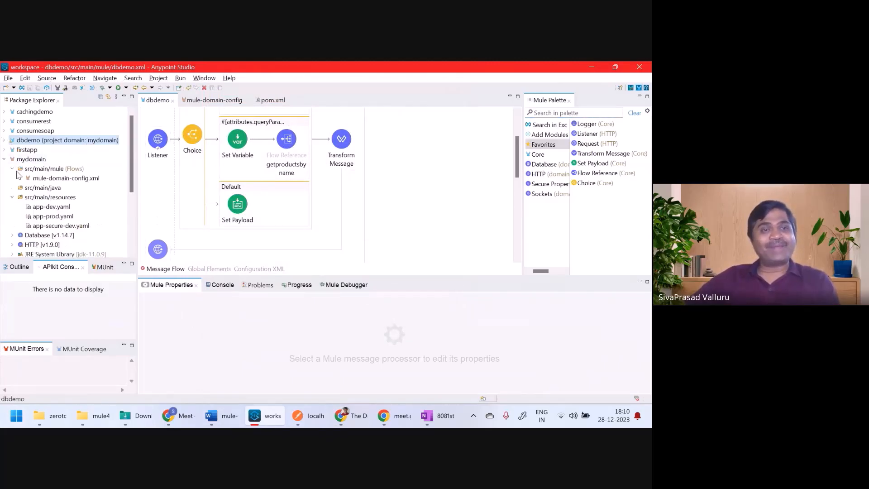
left_click(31, 161)
left_click(4, 140)
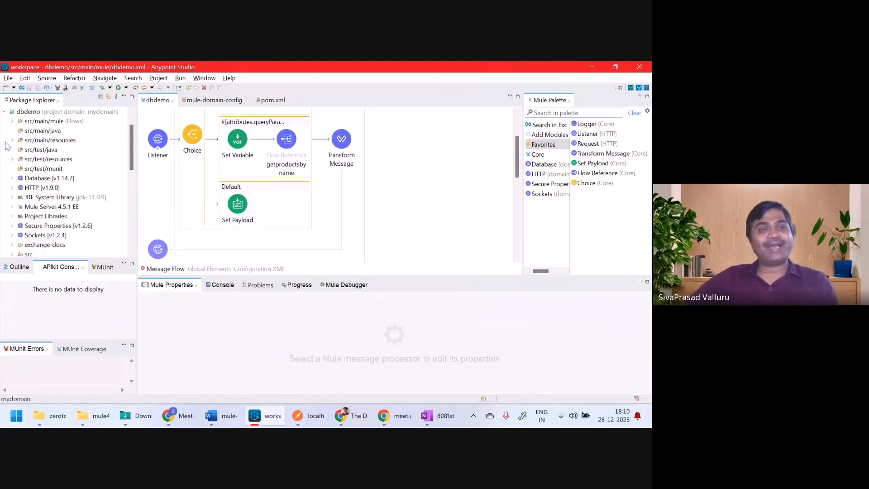
left_click(38, 122)
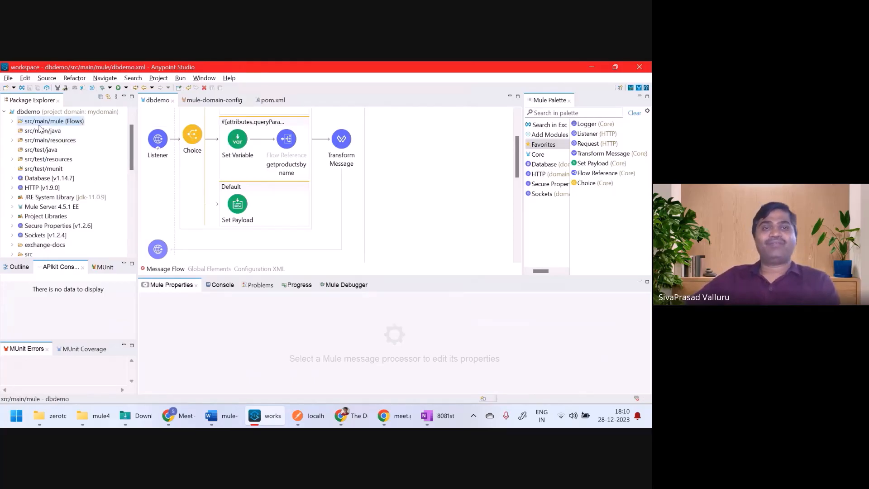
right_click(433, 144)
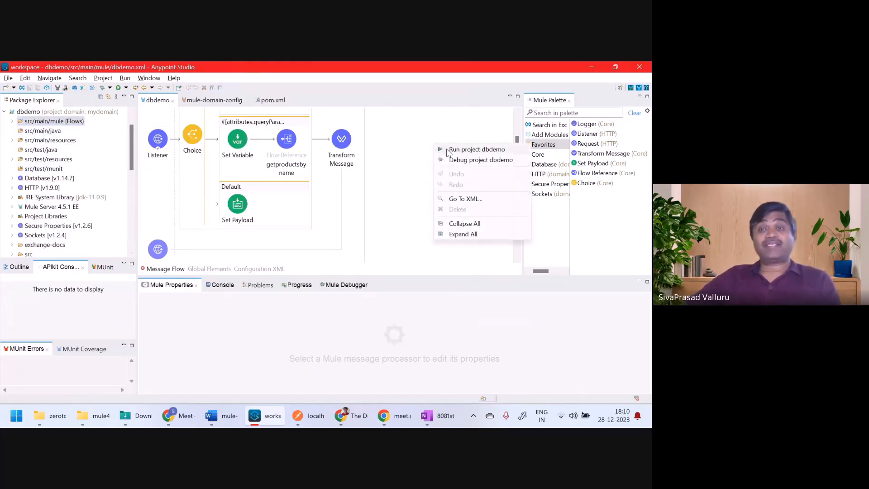
left_click(450, 151)
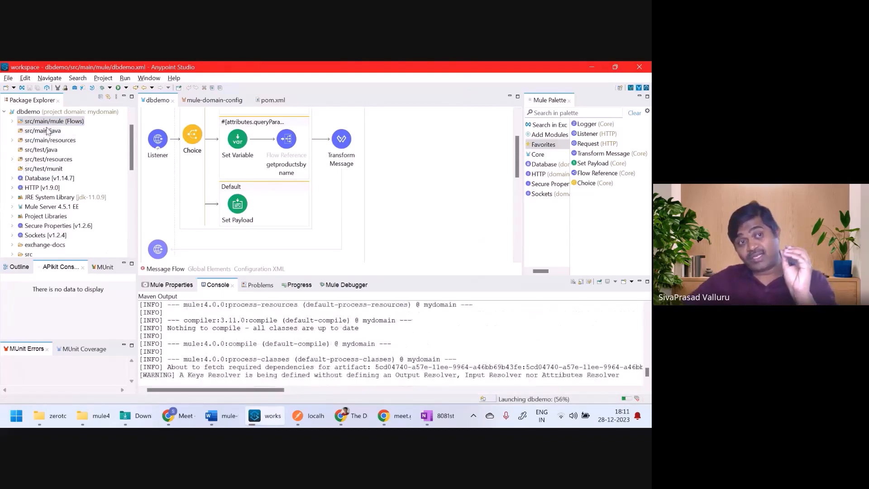
Step: Maximize the console and highlight the mydomain-1.0.0-SNAPSHOT-mule-domain and dbdemo DEPLOYED log entries
left_click(57, 112)
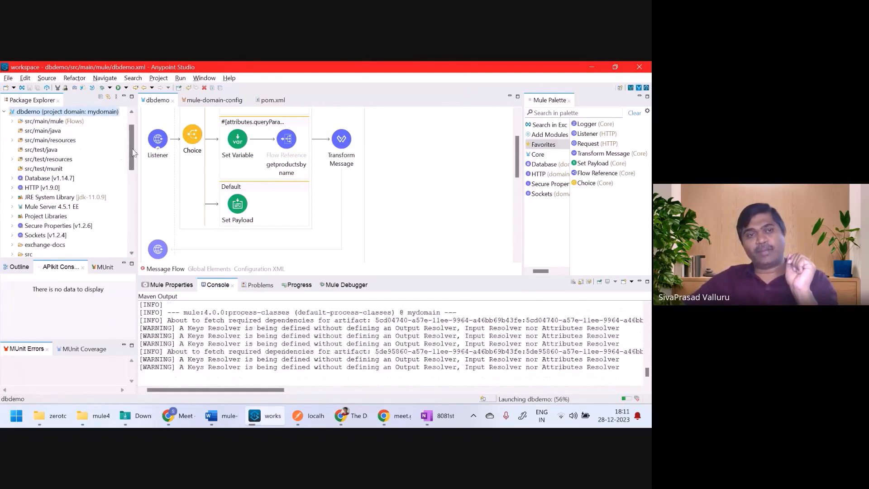
scroll(128, 144, "up", 1)
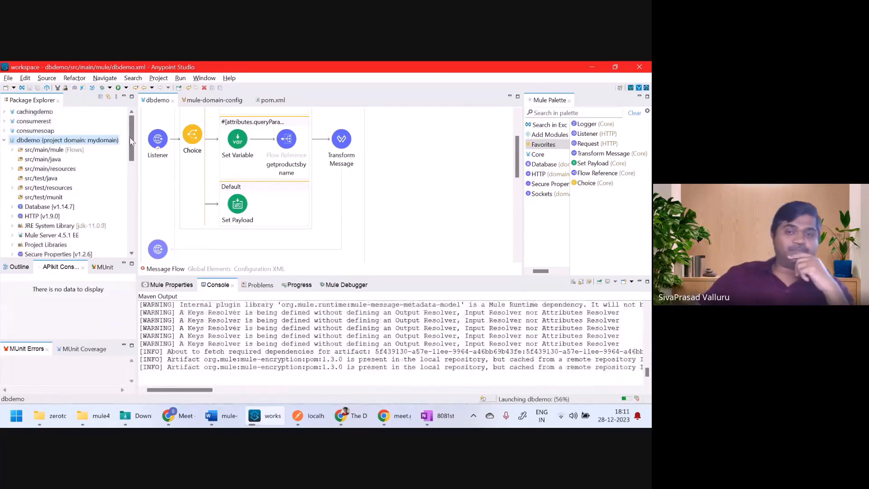
double_click(218, 285)
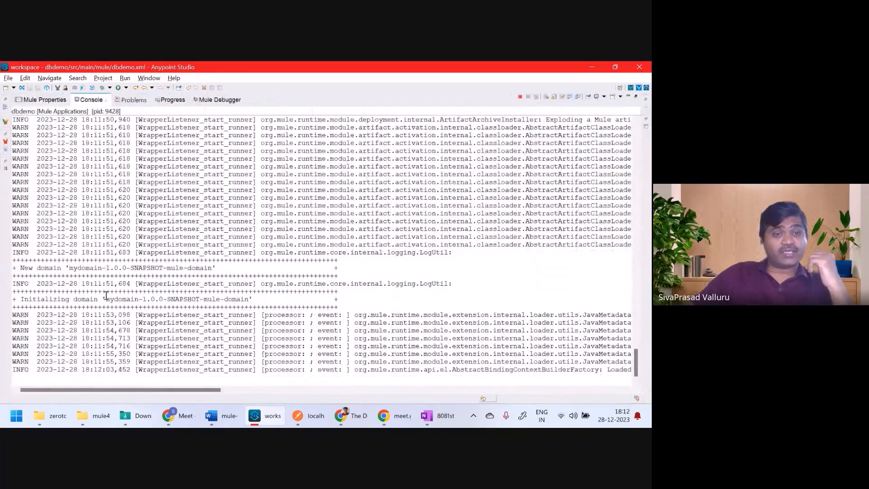
left_click_drag(106, 296, 256, 297)
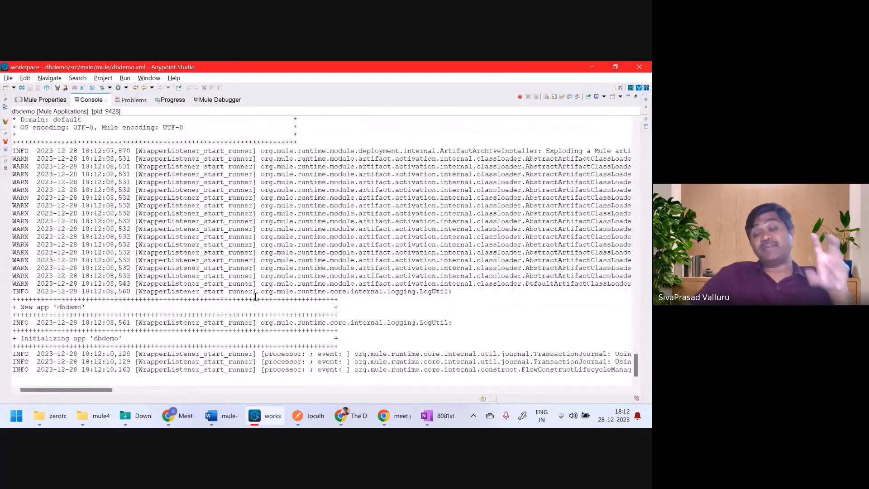
left_click(246, 330)
double_click(100, 285)
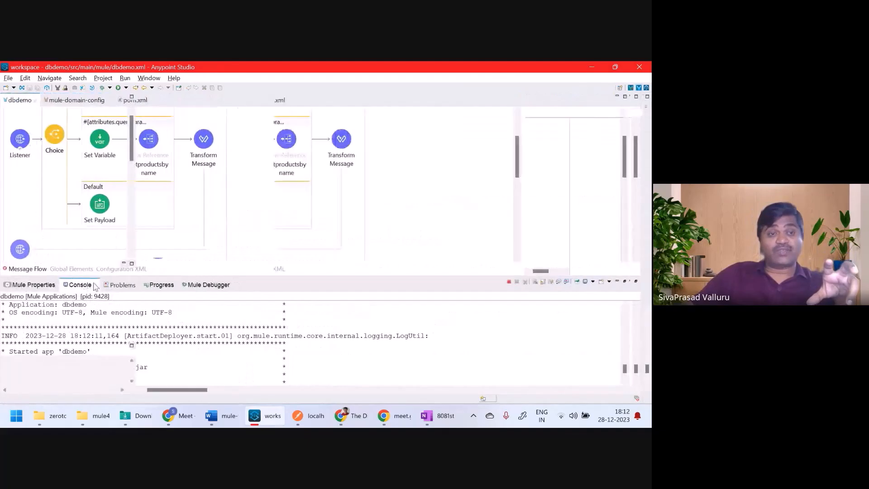
double_click(213, 285)
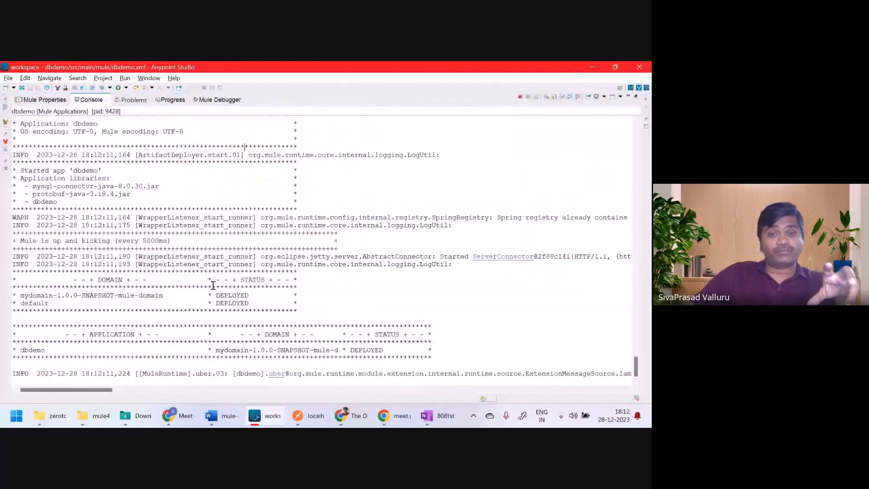
double_click(366, 349)
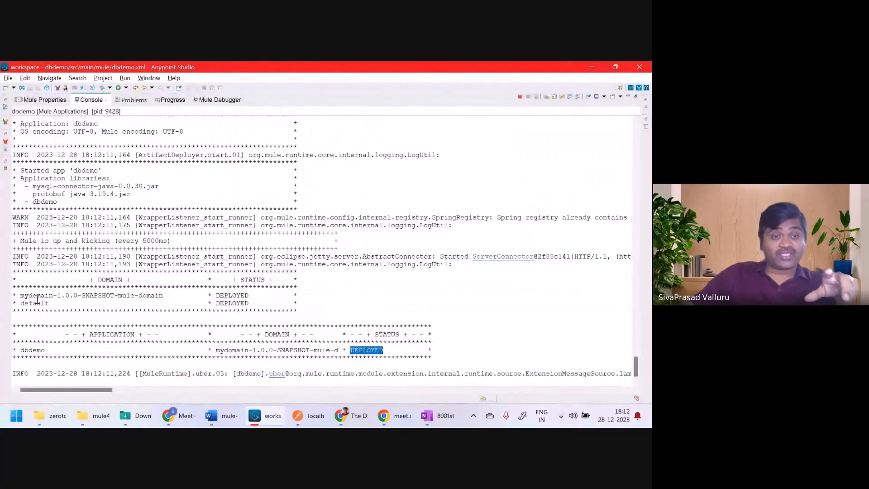
left_click_drag(21, 297, 164, 297)
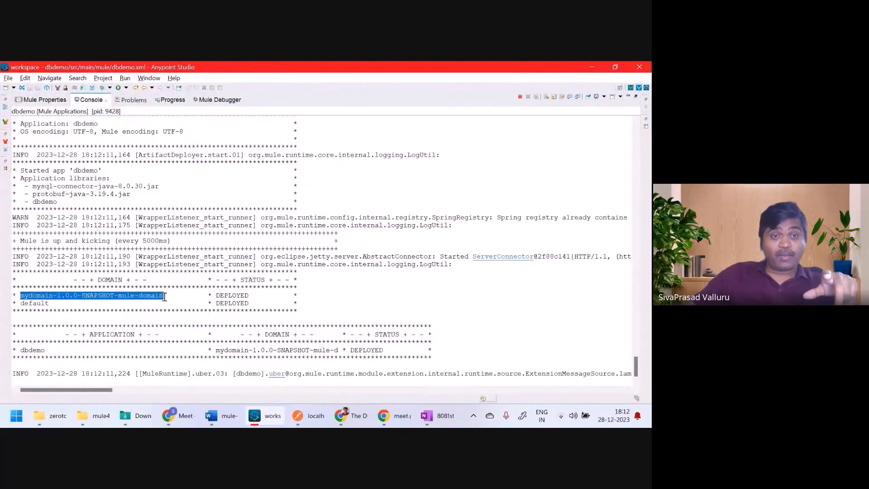
double_click(33, 350)
left_click_drag(219, 351, 343, 351)
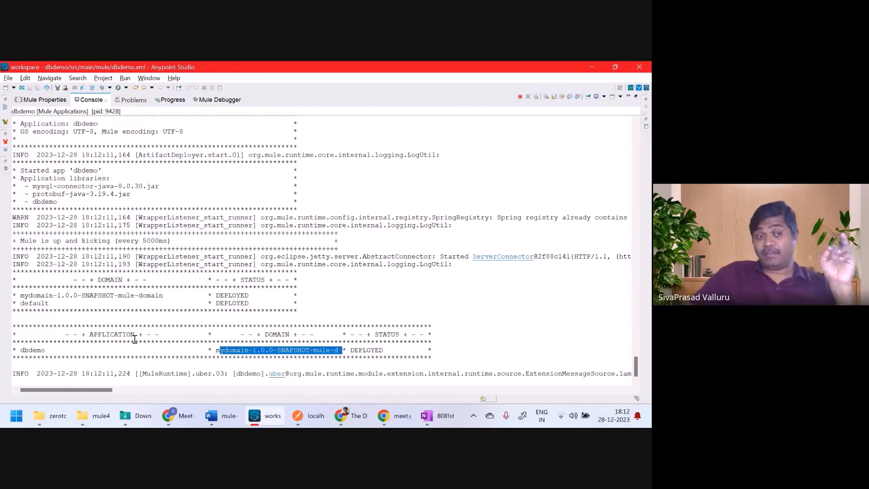
Step: Highlight the default domain's DEPLOYED status and dbdemo's DEPLOYED row on mydomain
left_click(36, 305)
double_click(36, 304)
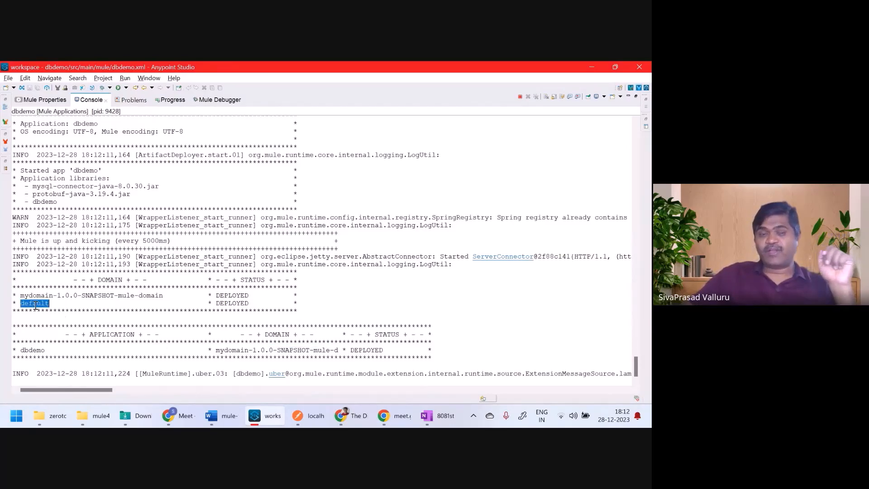
double_click(237, 304)
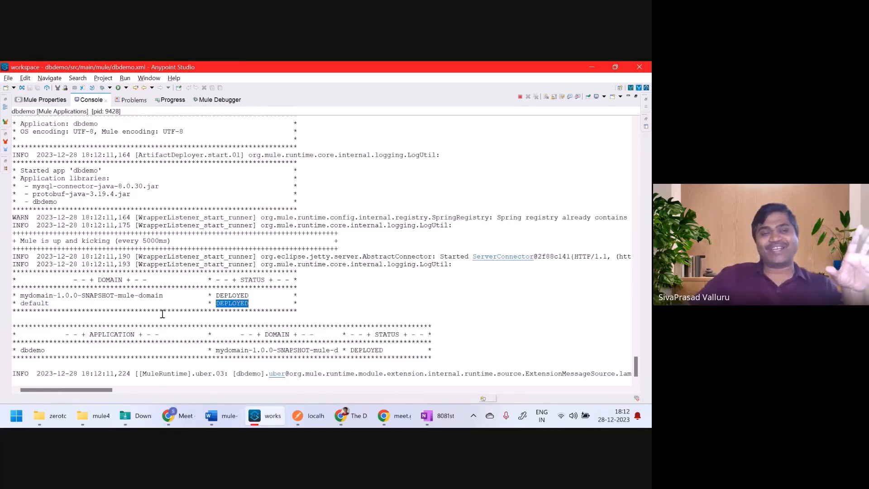
double_click(44, 304)
left_click(226, 303)
double_click(226, 303)
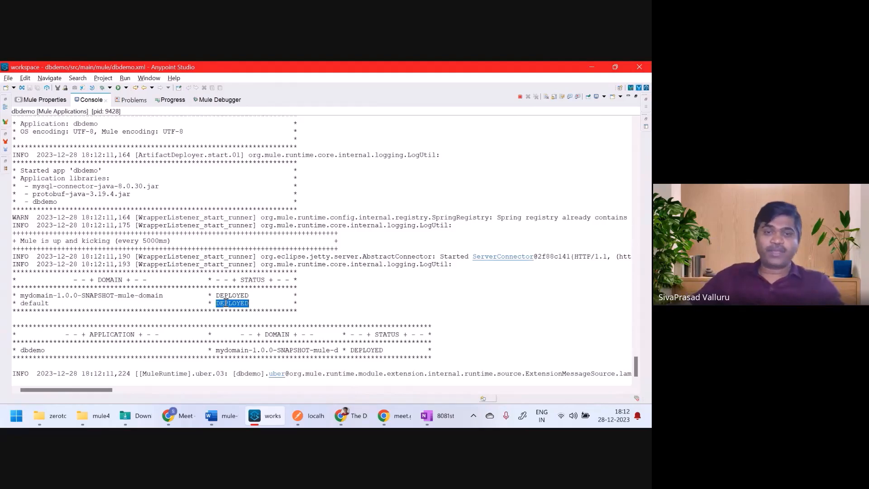
left_click_drag(20, 296, 163, 296)
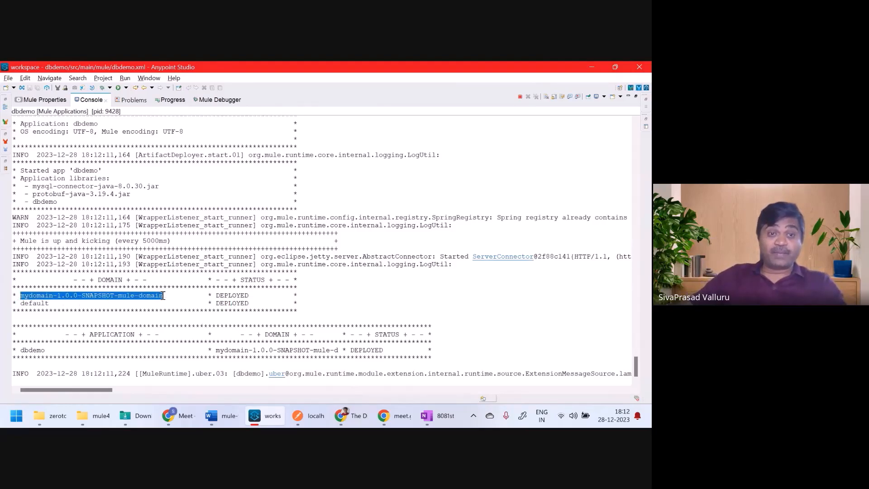
double_click(26, 351)
double_click(245, 351)
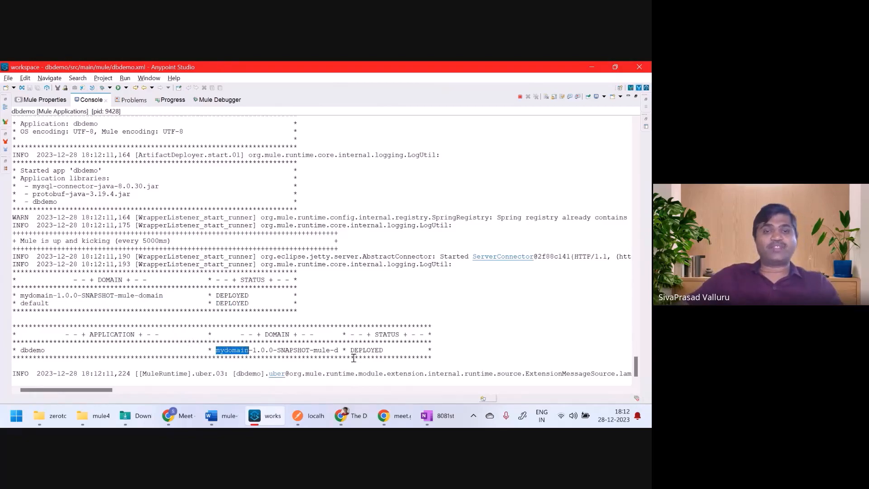
double_click(372, 350)
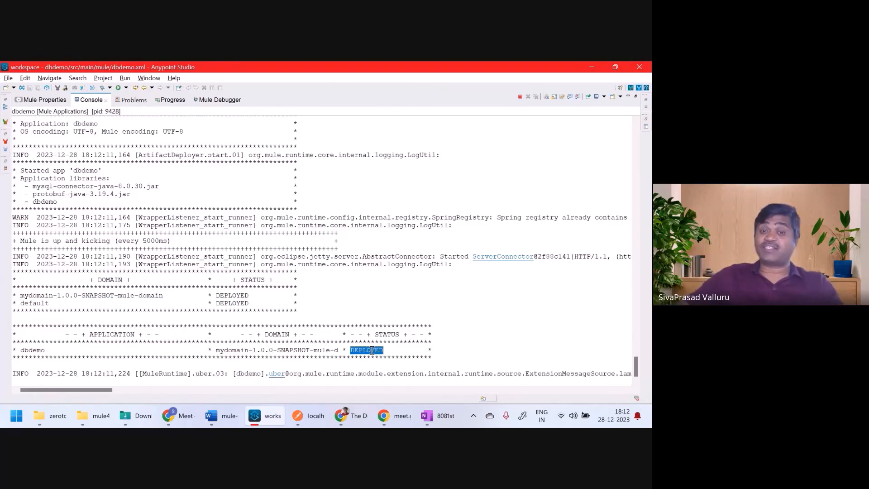
Step: Restore the normal Studio layout and bring up the zerotosiva-mule File Explorer window
double_click(88, 101)
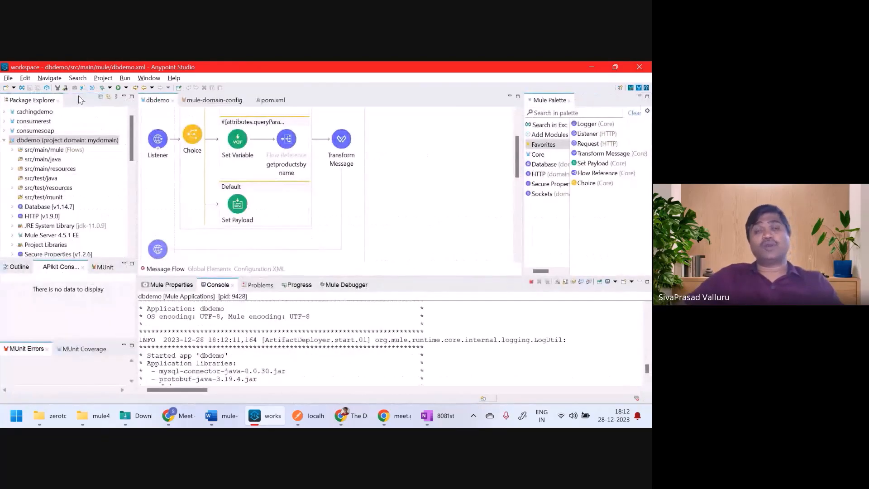
scroll(423, 182, "up", 3)
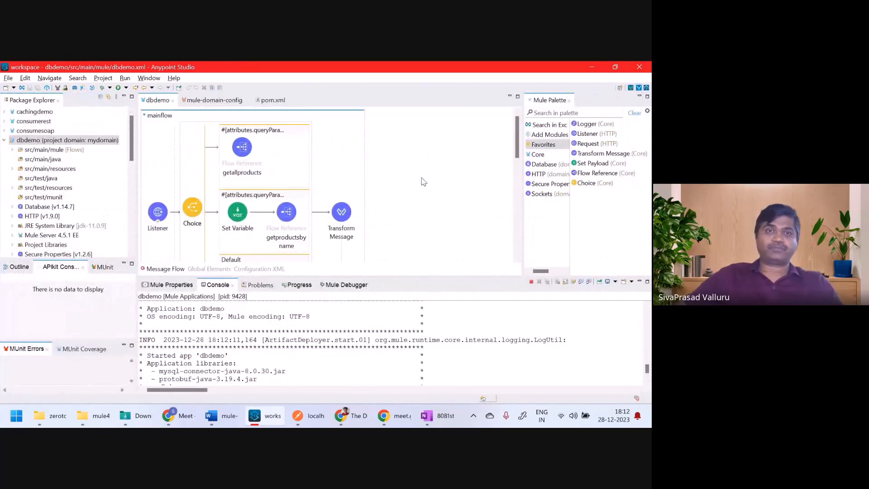
scroll(423, 182, "down", 6)
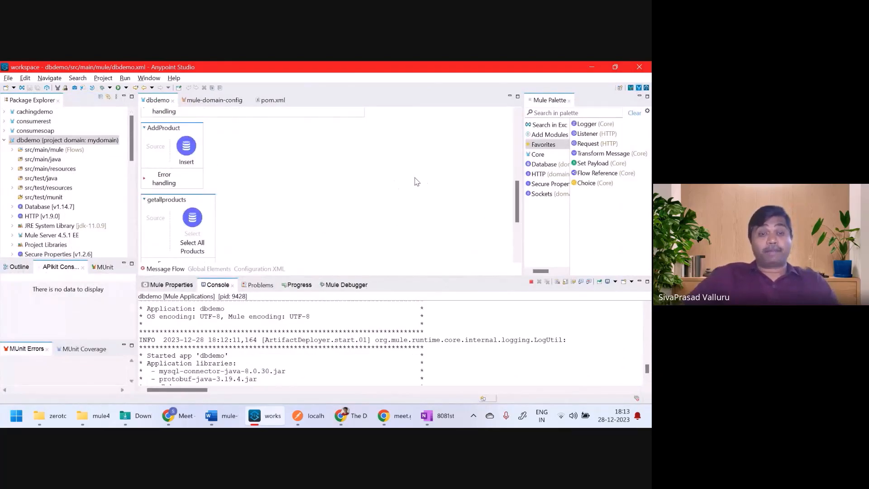
left_click(64, 423)
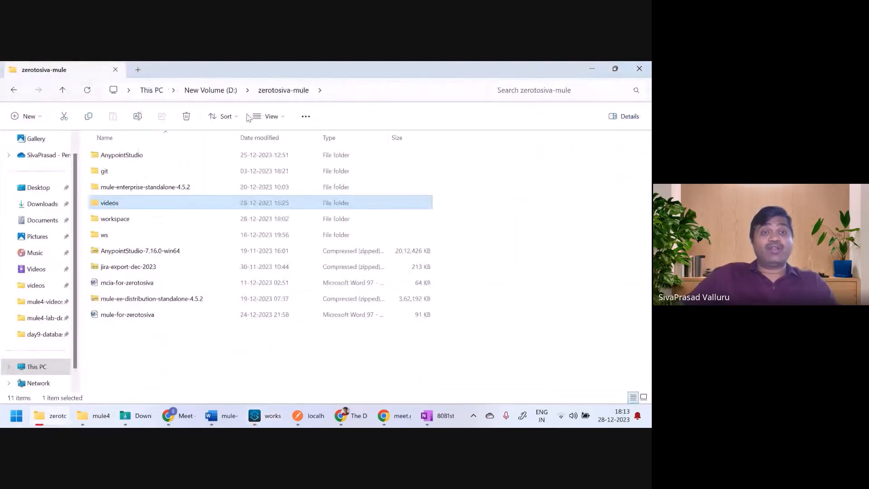
Step: Open mule-enterprise-standalone-4.5.2 and inspect its domains and apps folders
double_click(166, 188)
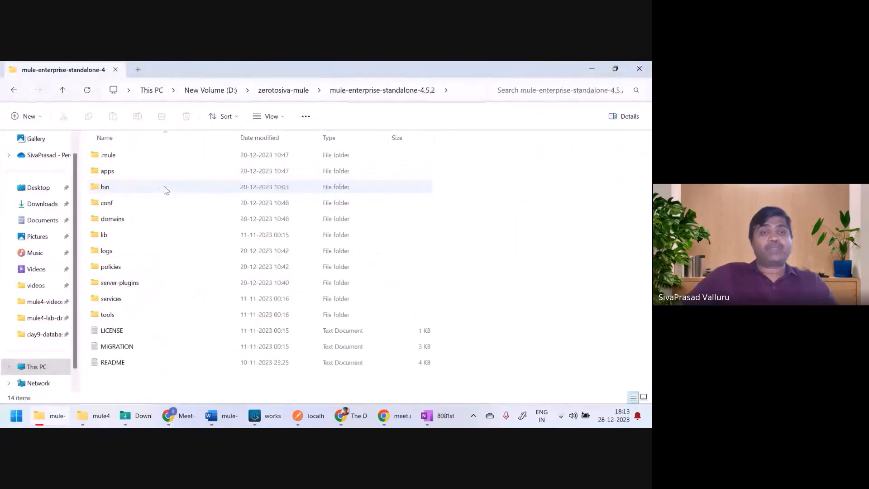
double_click(112, 219)
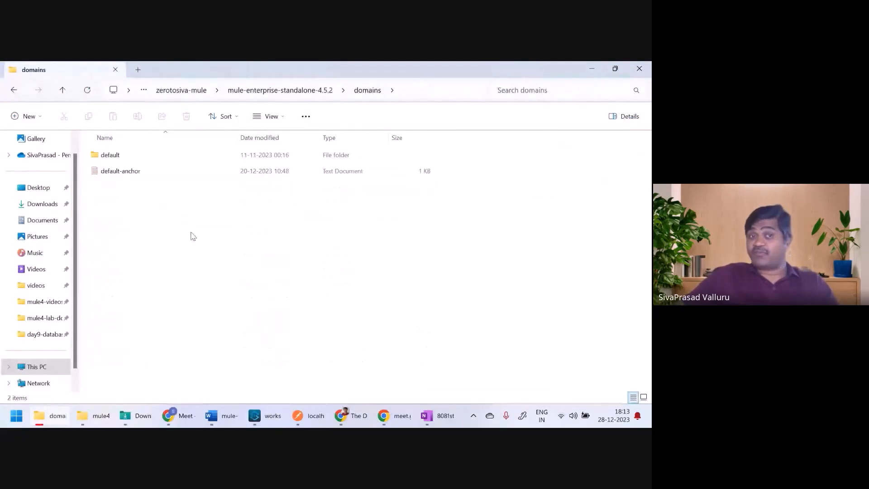
left_click(311, 92)
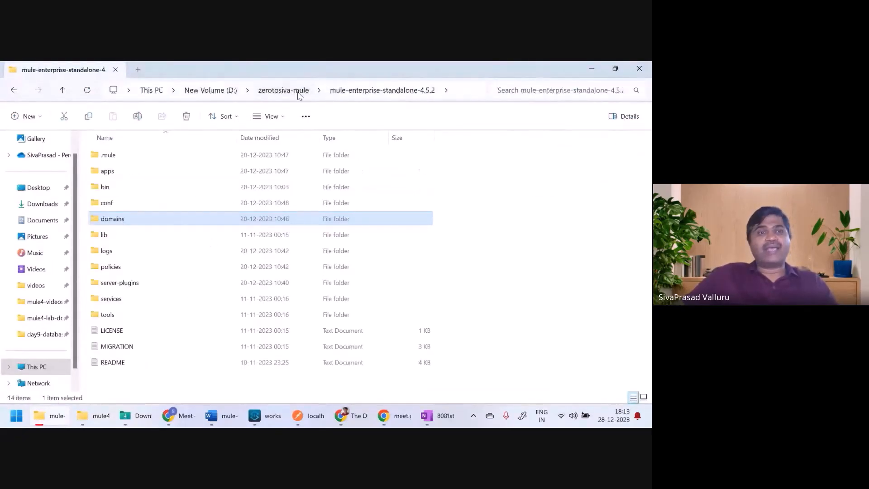
double_click(108, 172)
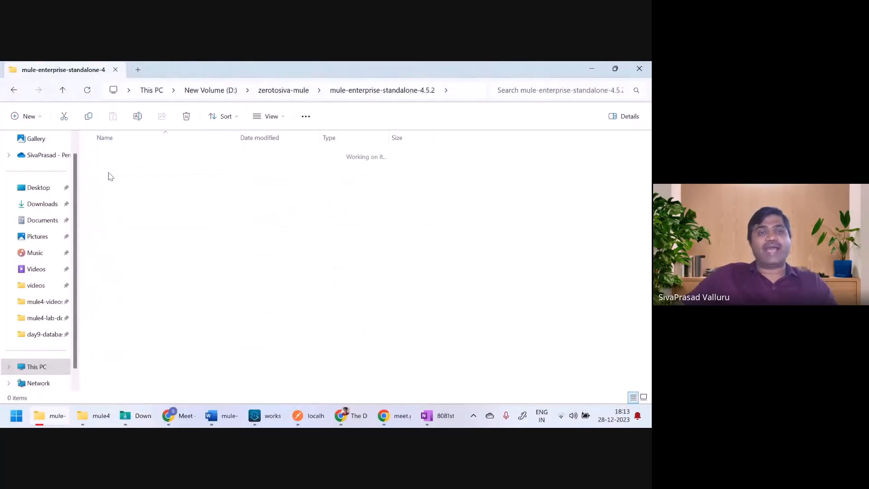
left_click(342, 91)
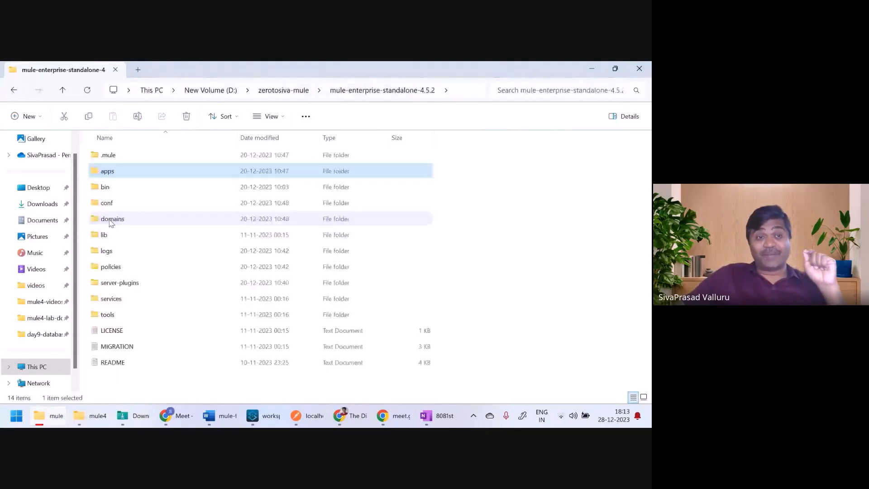
double_click(253, 219)
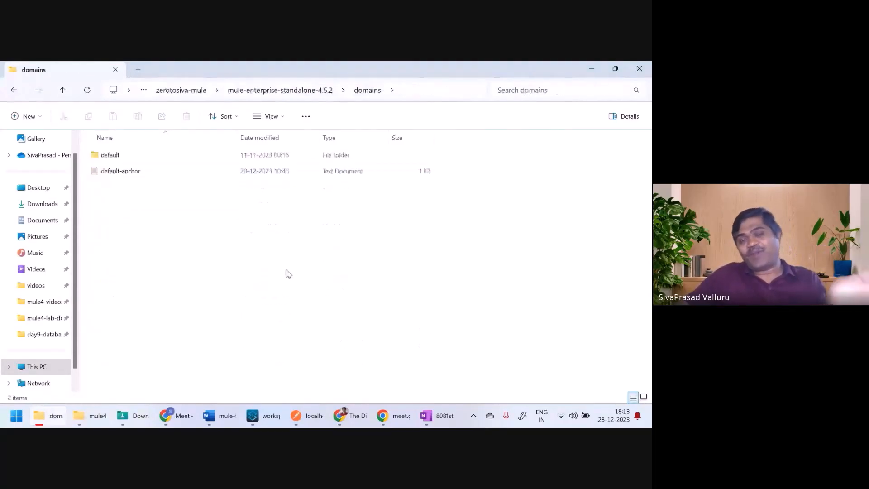
Step: Recheck that domains holds only default, return to the runtime folder and clear the selection
left_click(274, 425)
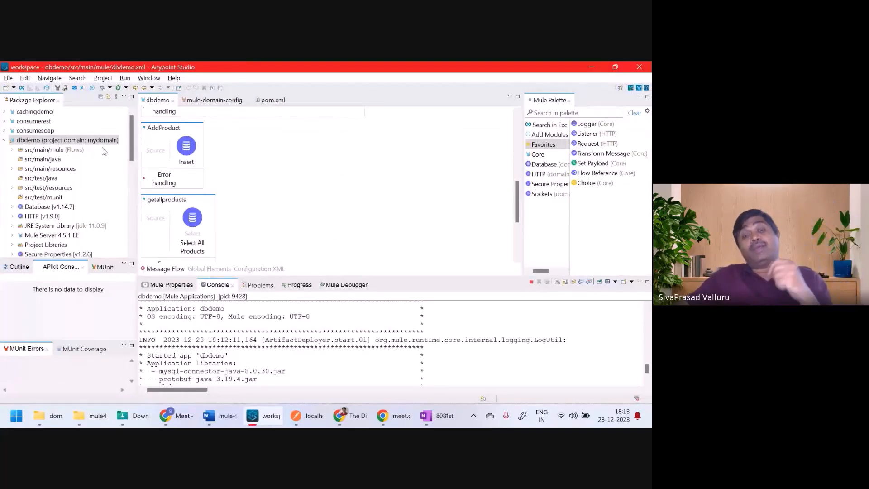
mouse_move(90, 422)
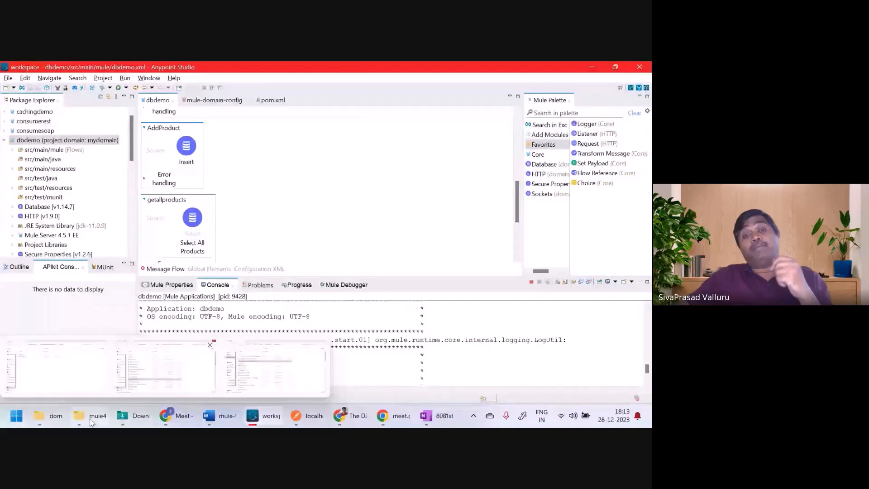
left_click(63, 420)
left_click(310, 93)
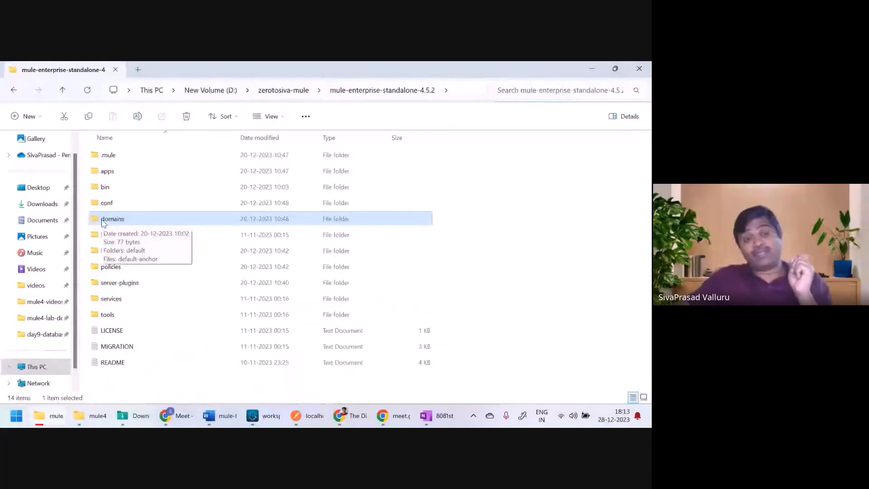
double_click(105, 220)
left_click(289, 93)
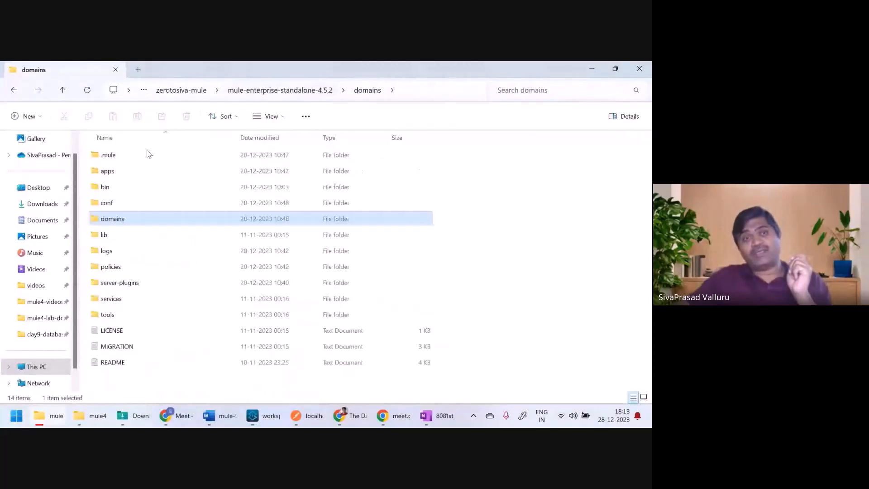
left_click(113, 172)
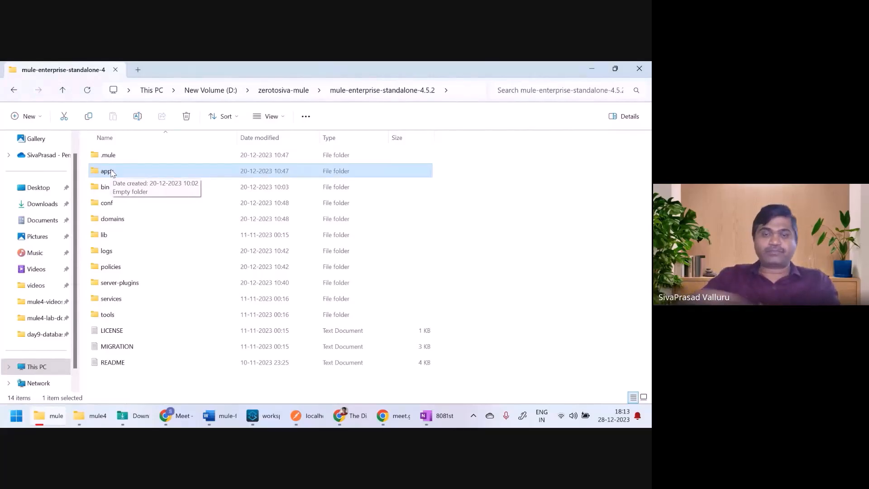
left_click(505, 290)
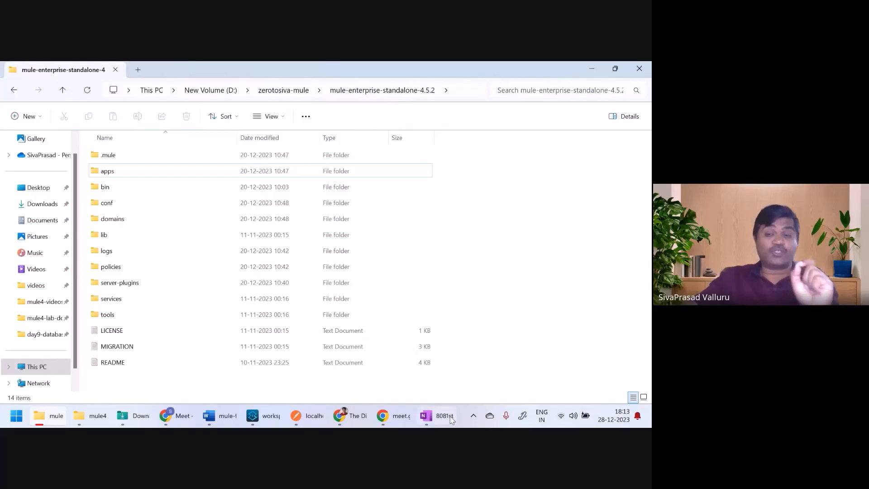
Step: In OneNote, tick circles a and b, retrace b's arrow to the Domain, and add a page
left_click(437, 424)
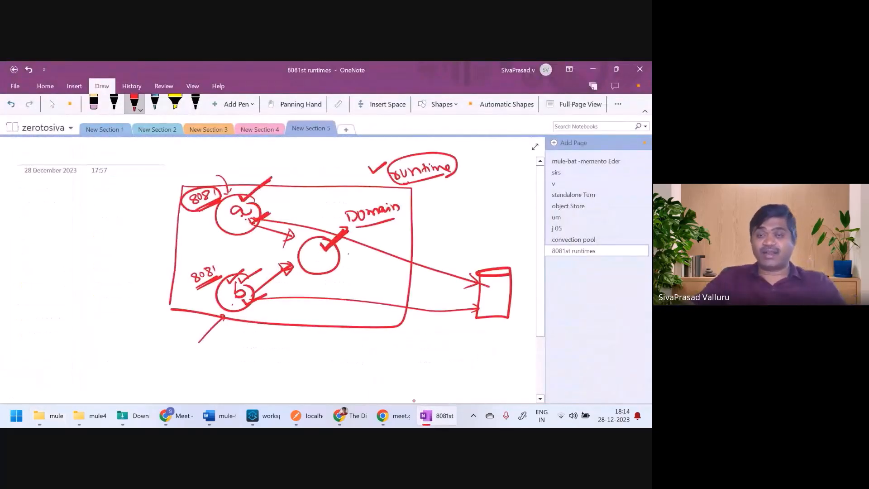
left_click_drag(197, 229, 216, 228)
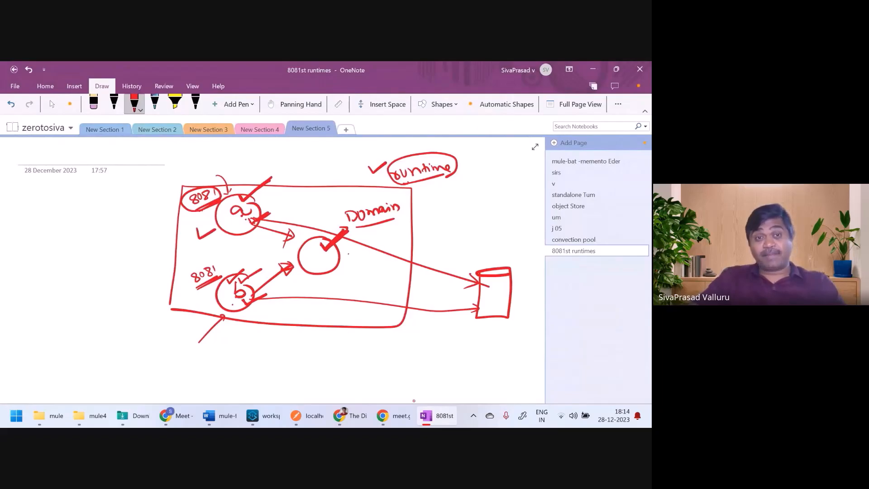
left_click_drag(197, 301, 211, 298)
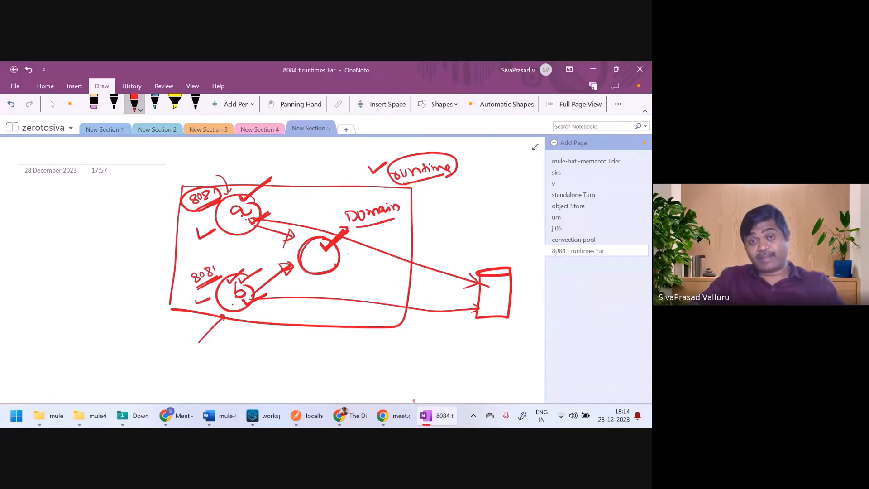
left_click_drag(255, 294, 274, 274)
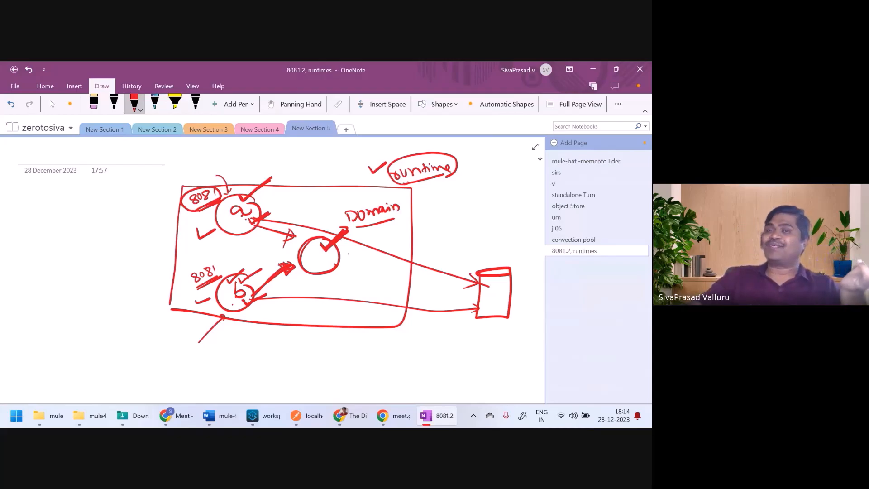
left_click(571, 143)
Step: Write 'a' and sketch nested boxes around a circled a, labelled vm and mule runtime
mouse_move(79, 220)
left_mouse_down()
mouse_move(162, 207)
mouse_move(159, 216)
left_mouse_up()
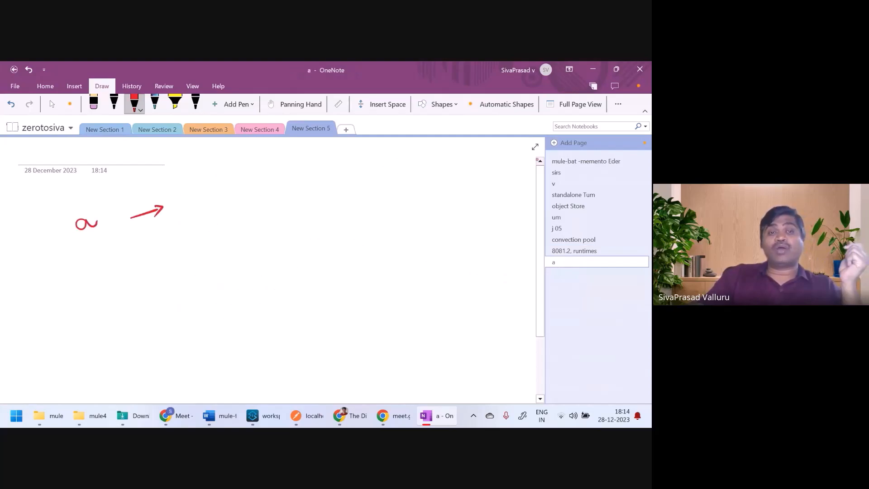
mouse_move(325, 165)
left_mouse_down()
mouse_move(329, 232)
mouse_move(436, 170)
mouse_move(448, 245)
mouse_move(346, 239)
left_mouse_up()
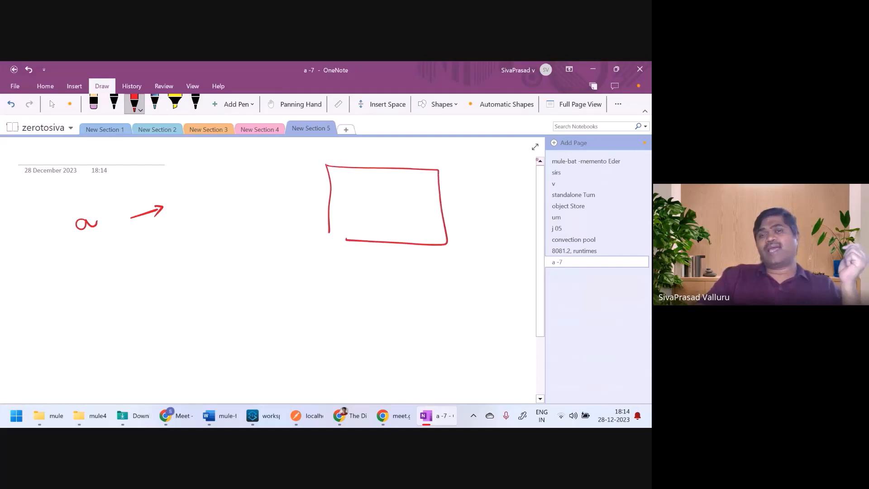
left_click_drag(382, 186, 348, 222)
left_click_drag(350, 181, 417, 179)
mouse_move(417, 178)
left_mouse_down()
mouse_move(418, 219)
mouse_move(369, 226)
left_mouse_up()
left_click_drag(462, 194, 501, 200)
left_click_drag(416, 186, 475, 164)
mouse_move(480, 157)
left_mouse_down()
mouse_move(495, 155)
mouse_move(481, 175)
mouse_move(505, 166)
left_mouse_up()
left_click_drag(507, 166, 512, 169)
Step: Write 'b', sketch the lower nested boxes with circled b, and tick both inner boxes
left_click_drag(82, 304, 94, 309)
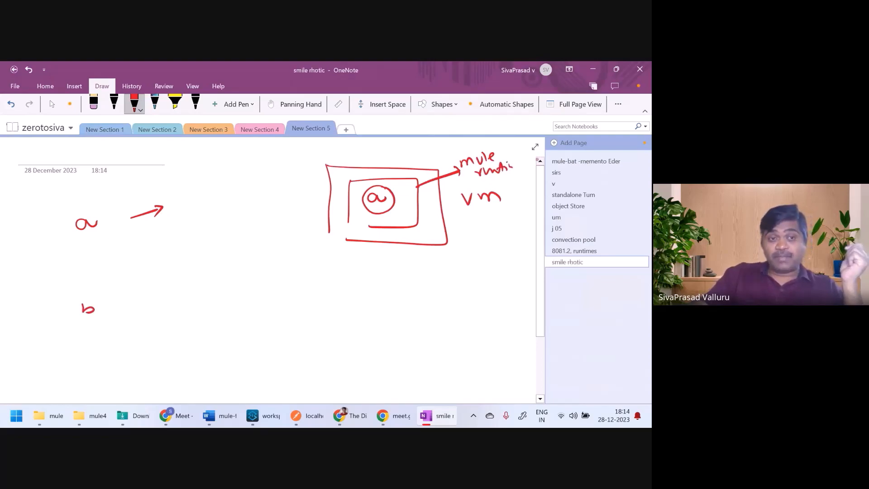
mouse_move(326, 288)
left_mouse_down()
mouse_move(327, 348)
mouse_move(449, 285)
mouse_move(394, 362)
mouse_move(336, 359)
left_mouse_up()
mouse_move(348, 301)
left_mouse_down()
mouse_move(349, 344)
mouse_move(398, 307)
mouse_move(422, 317)
mouse_move(404, 347)
mouse_move(347, 345)
left_mouse_up()
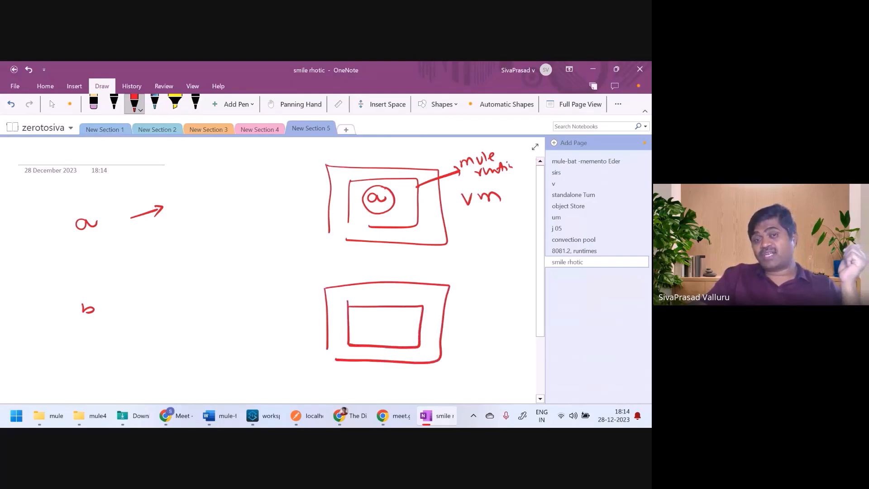
mouse_move(390, 313)
left_mouse_down()
mouse_move(376, 333)
mouse_move(394, 316)
left_mouse_up()
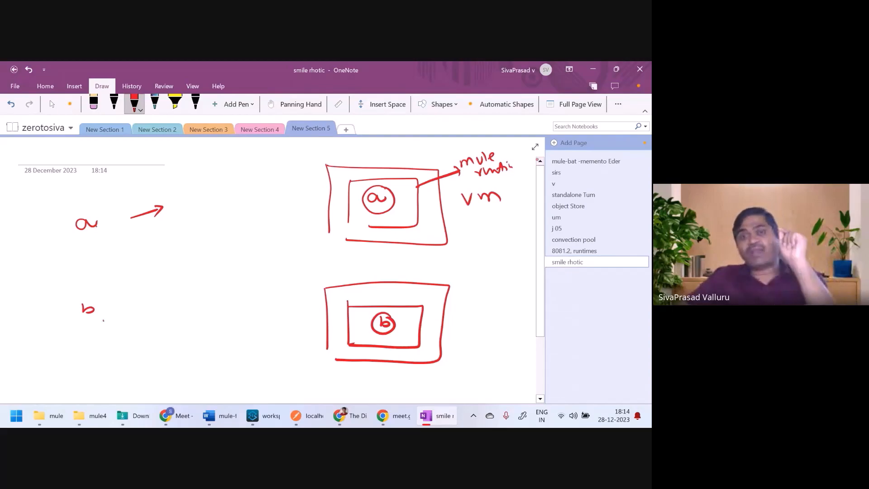
left_click_drag(406, 185, 428, 184)
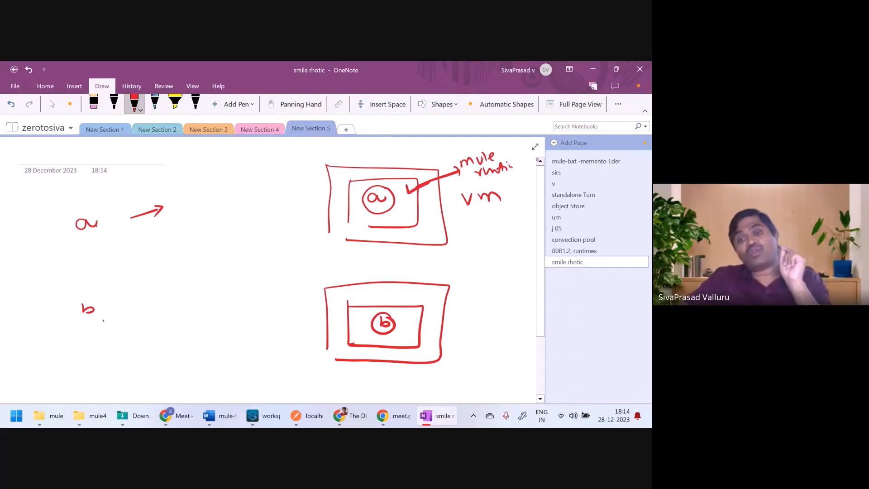
left_click_drag(409, 325, 438, 319)
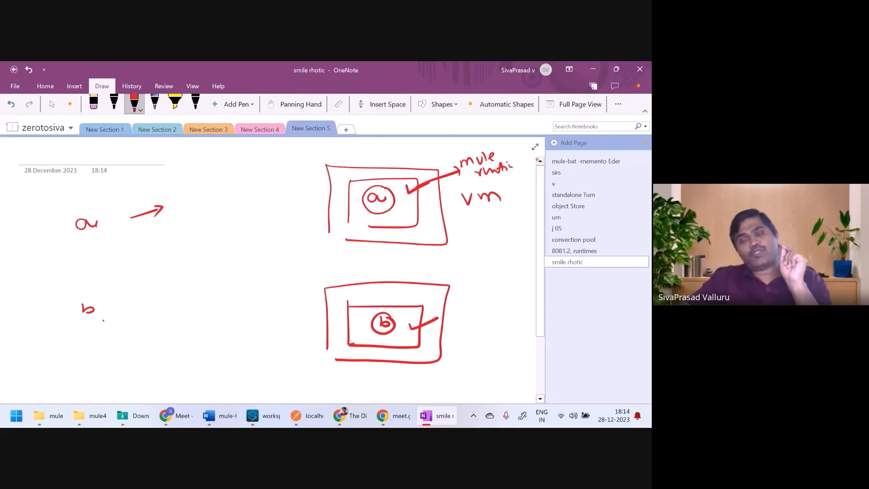
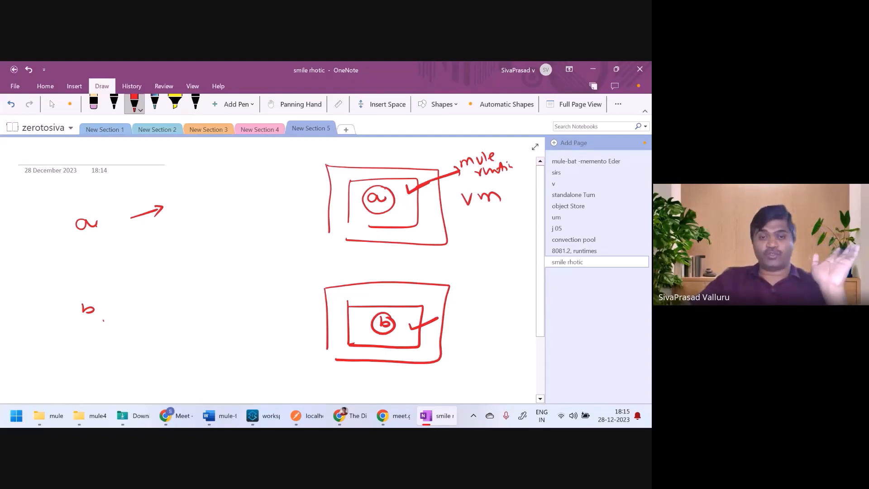
Step: Google 'mule domain' in a new Chrome tab and open the Shared Resources (Mule Domains) result
left_click(357, 407)
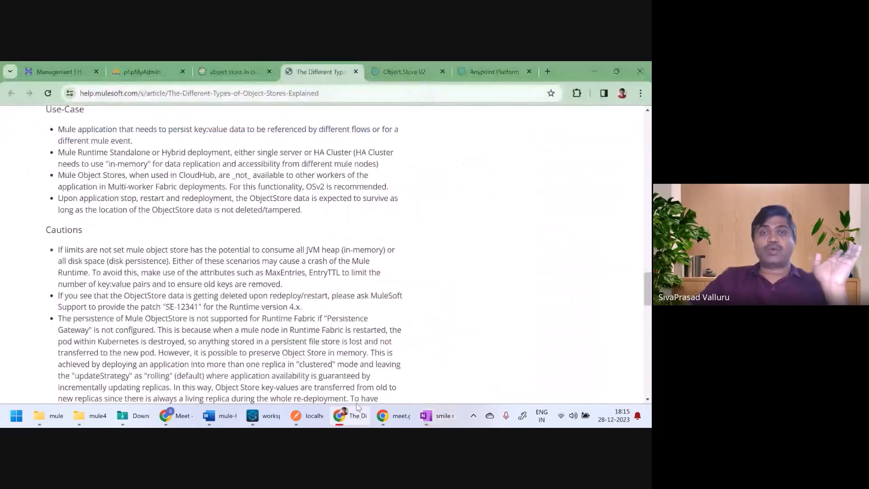
left_click(547, 71)
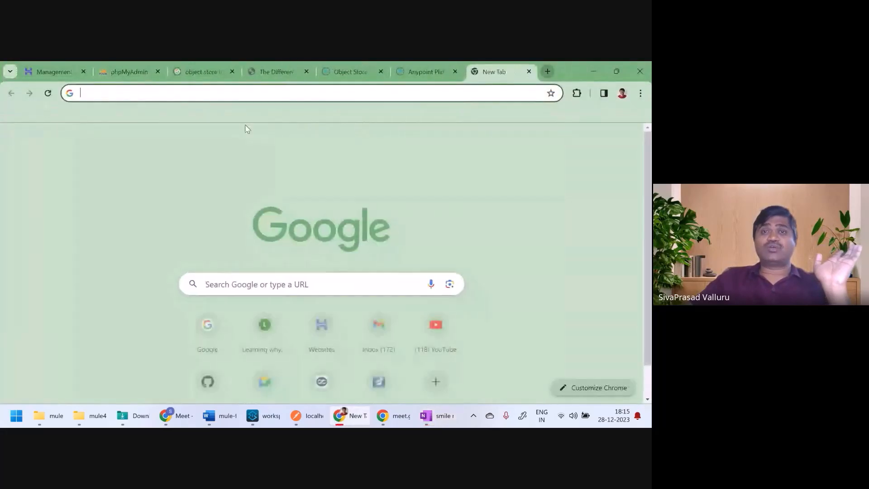
left_click(258, 285)
type("mju")
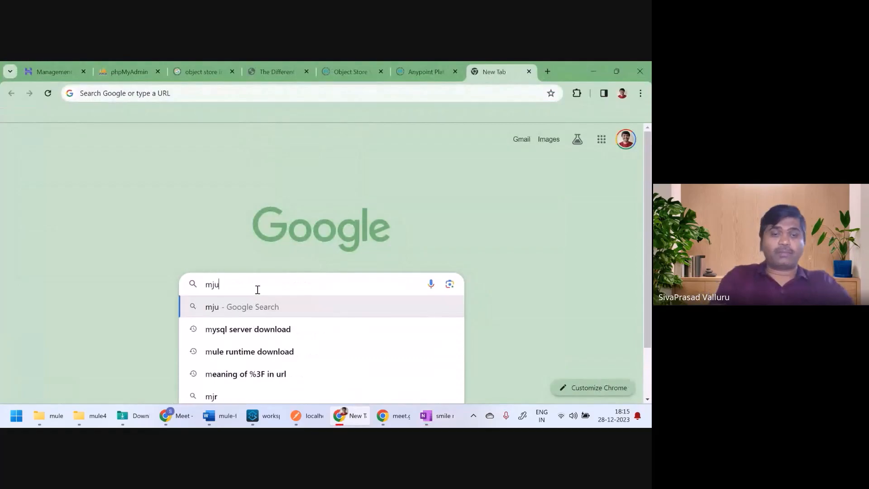
key("BackSpace")
type("ule dom")
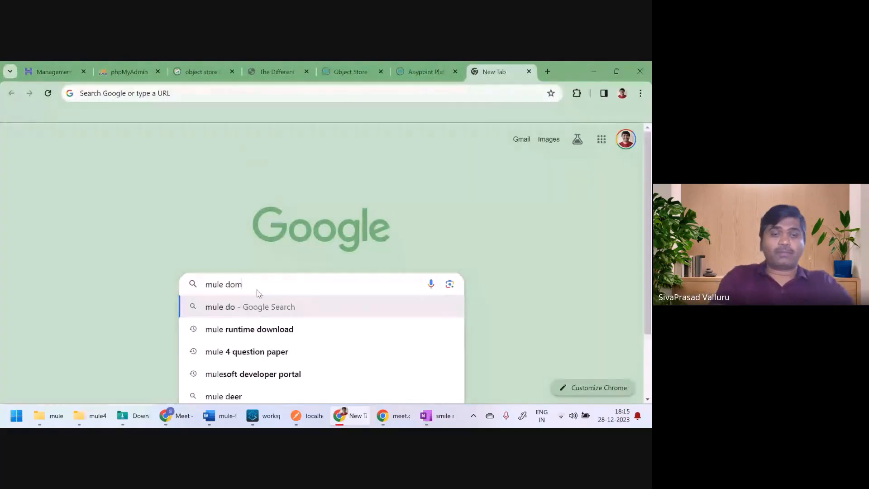
type("ain")
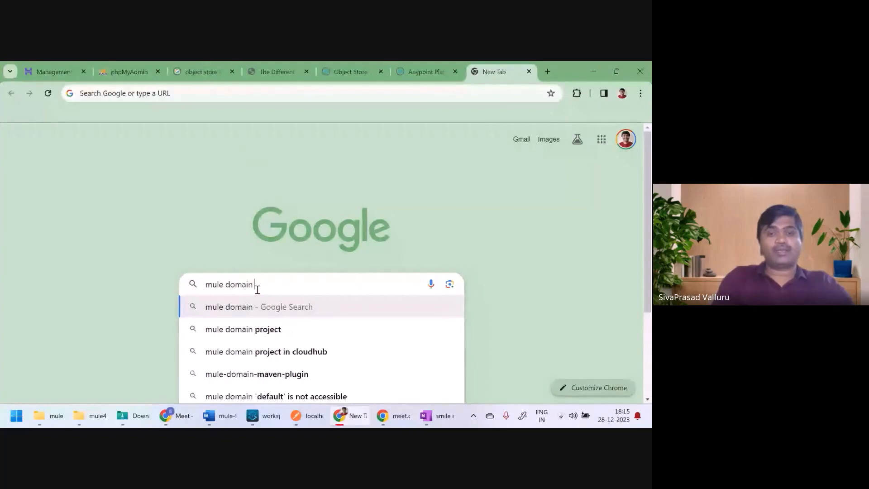
key("Return")
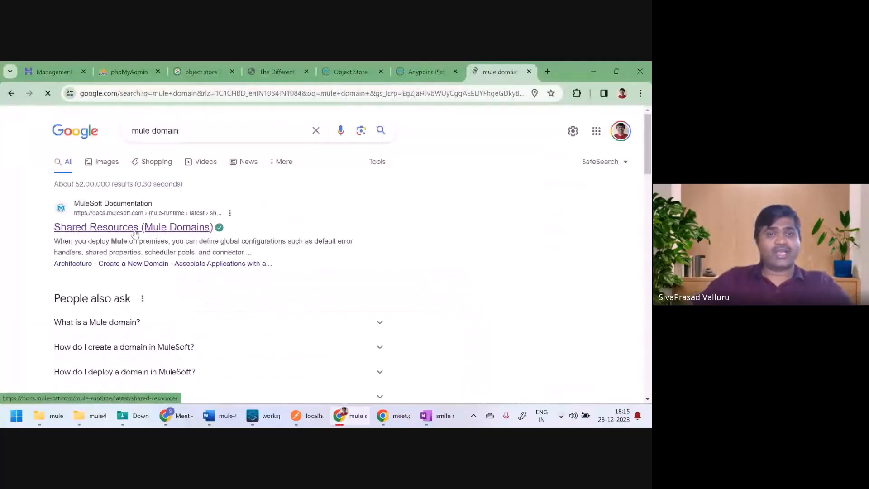
middle_click(134, 230)
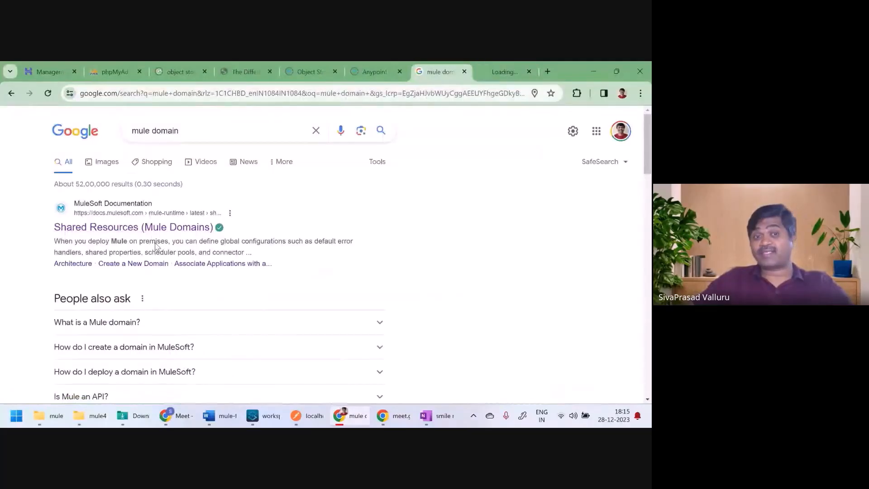
left_click(497, 71)
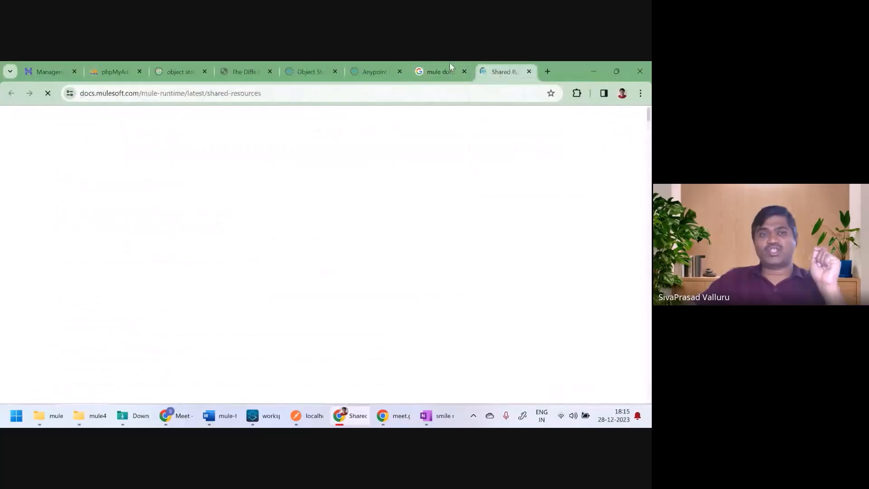
mouse_move(232, 138)
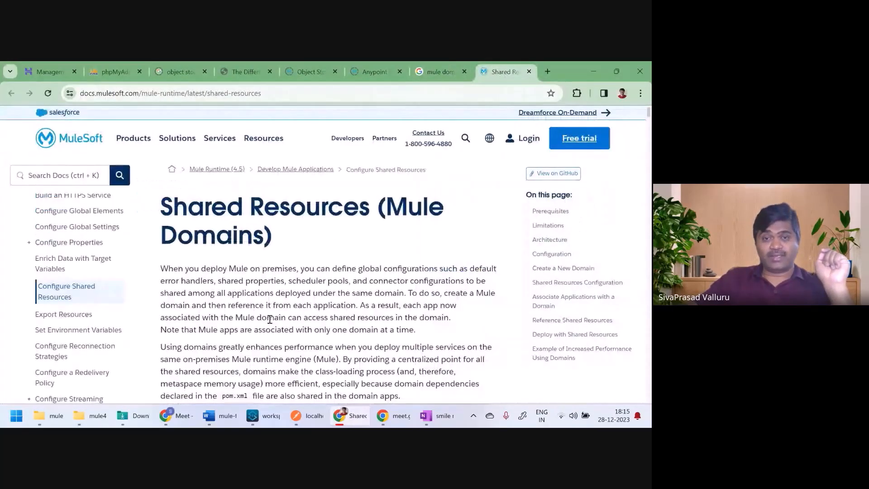
scroll(270, 319, "down", 5)
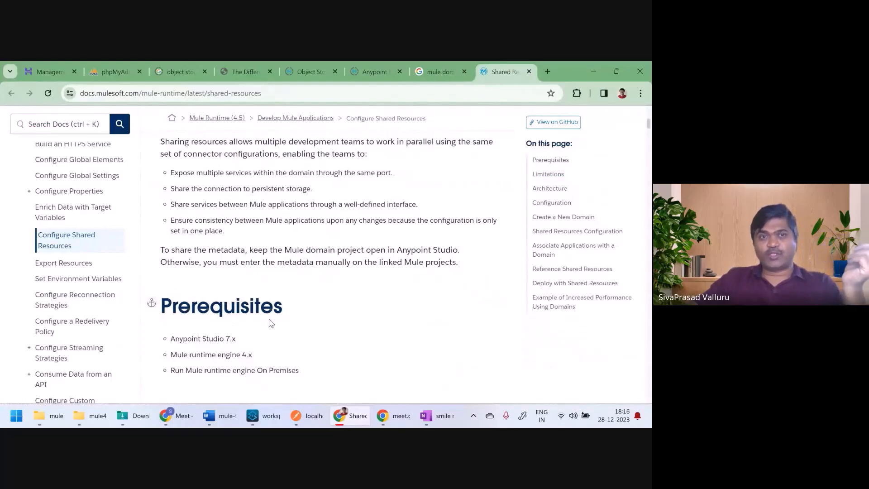
scroll(270, 323, "up", 3)
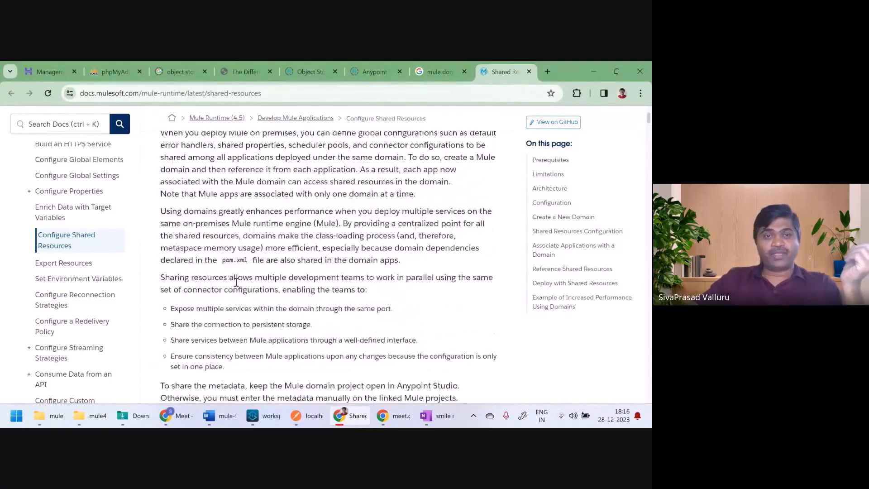
scroll(201, 267, "up", 3)
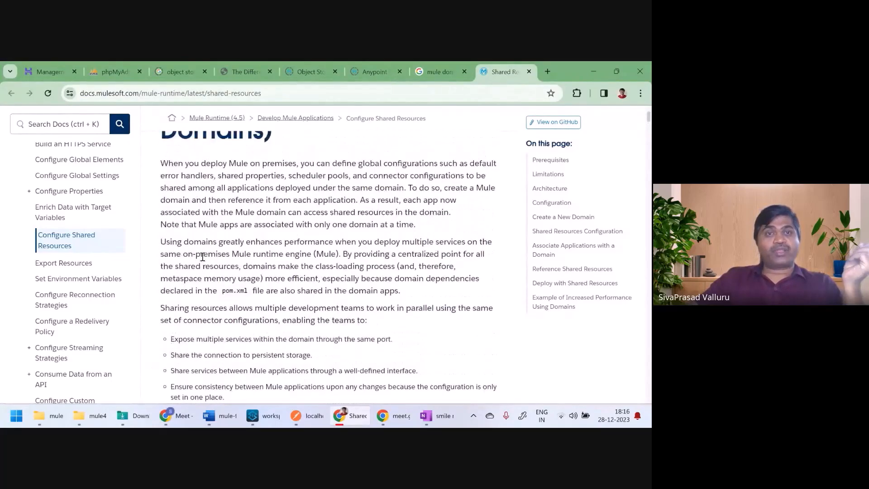
scroll(340, 346, "down", 5)
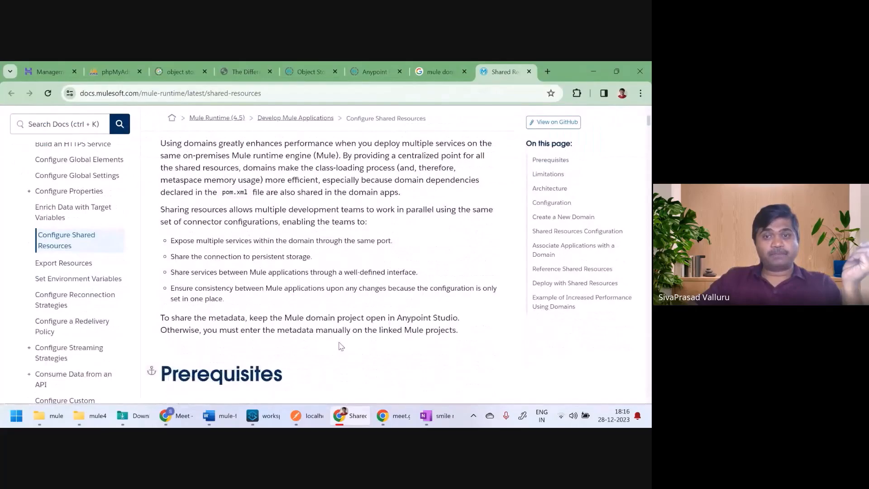
left_click_drag(226, 209, 473, 221)
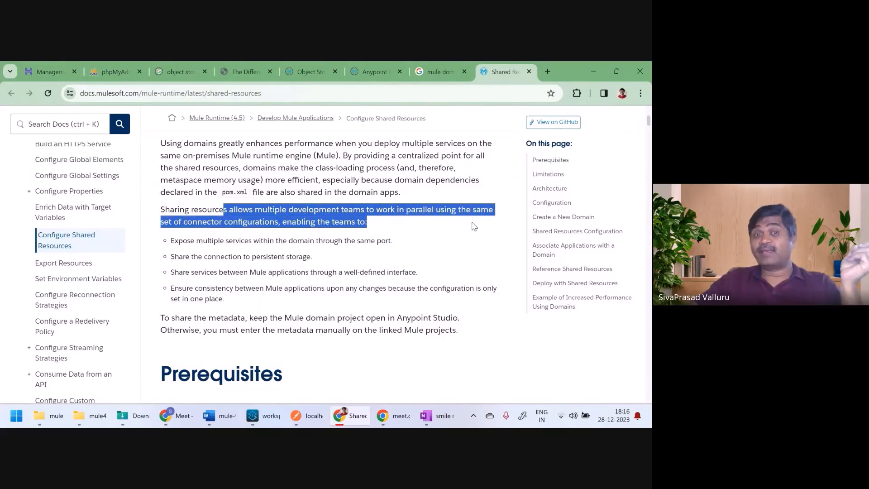
left_click_drag(174, 256, 204, 256)
left_click(239, 303)
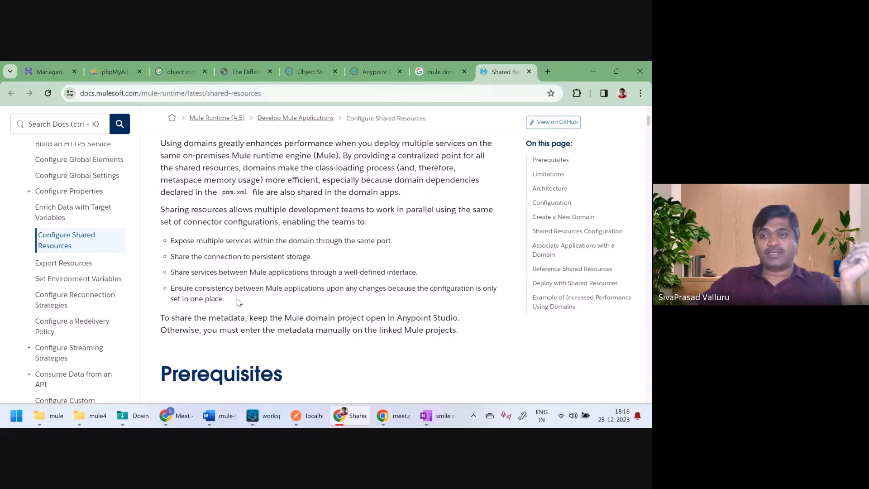
scroll(247, 297, "up", 5)
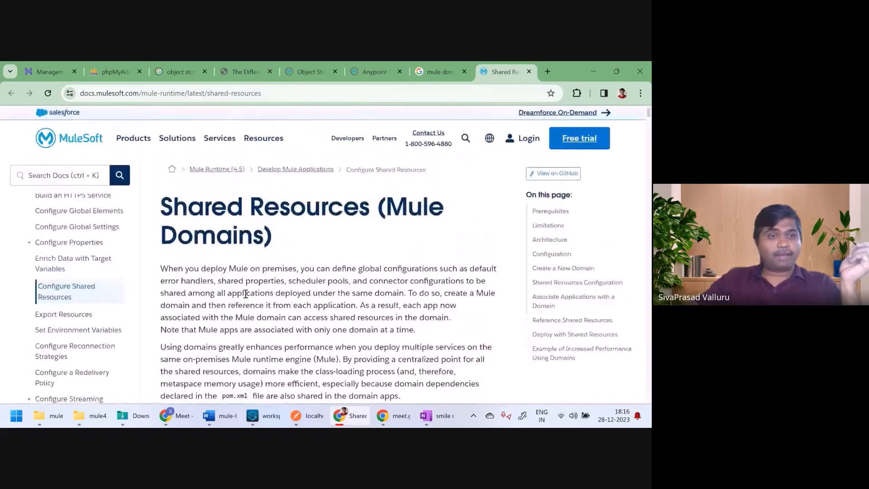
scroll(246, 294, "down", 1)
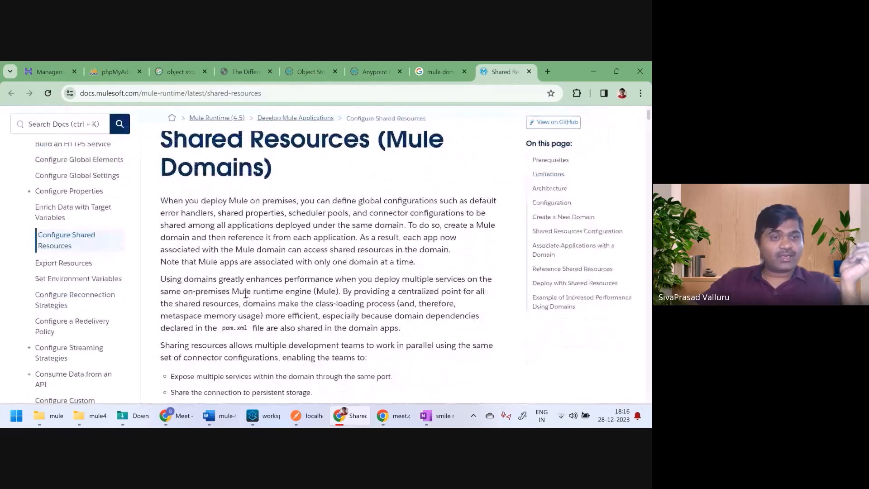
Step: Jump to the Shared Resources Configuration section and read down through it
left_click(589, 236)
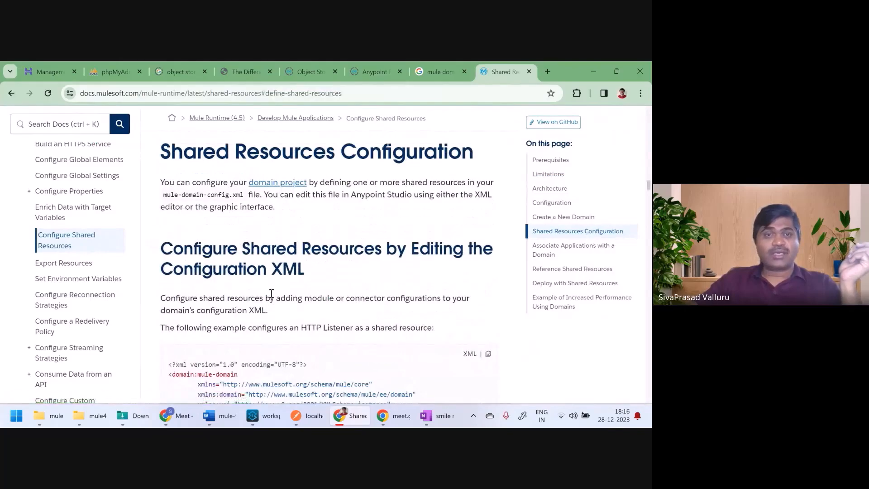
scroll(272, 293, "down", 5)
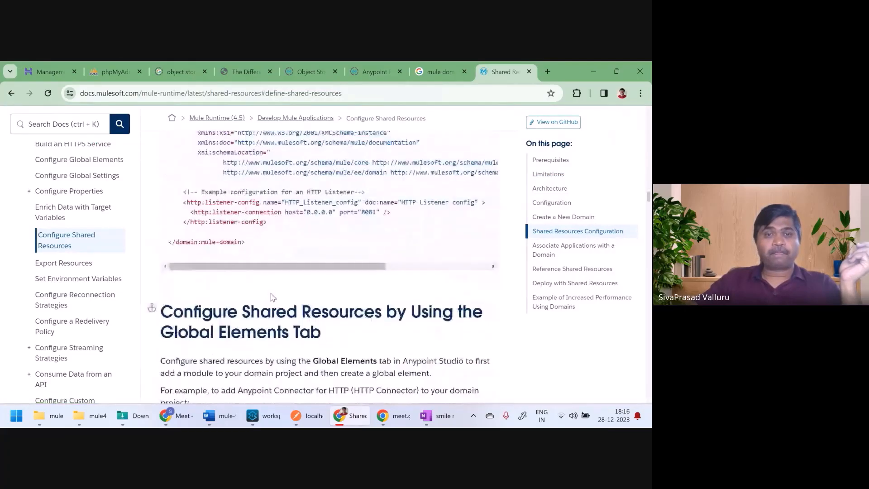
scroll(271, 293, "down", 6)
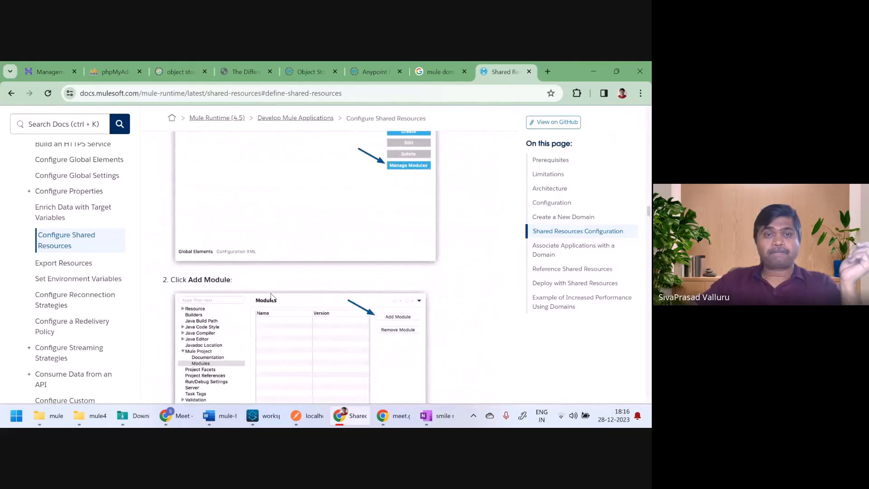
scroll(270, 297, "down", 8)
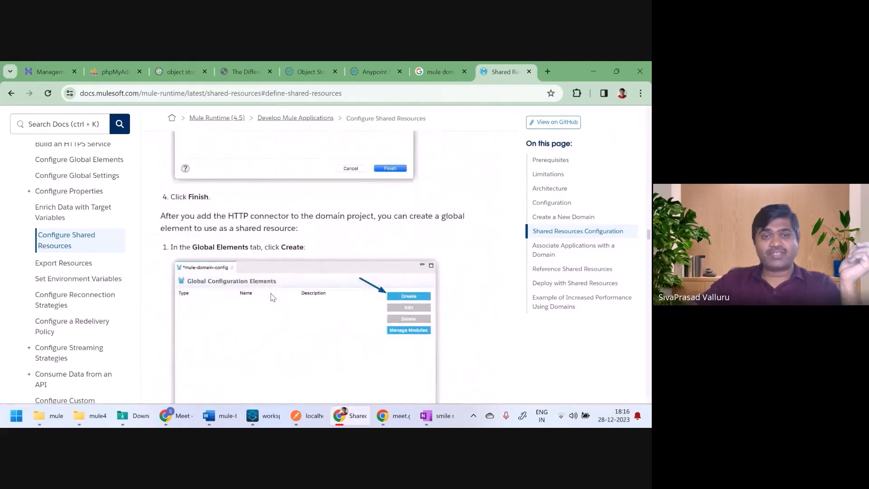
scroll(272, 294, "down", 7)
scroll(272, 294, "down", 7)
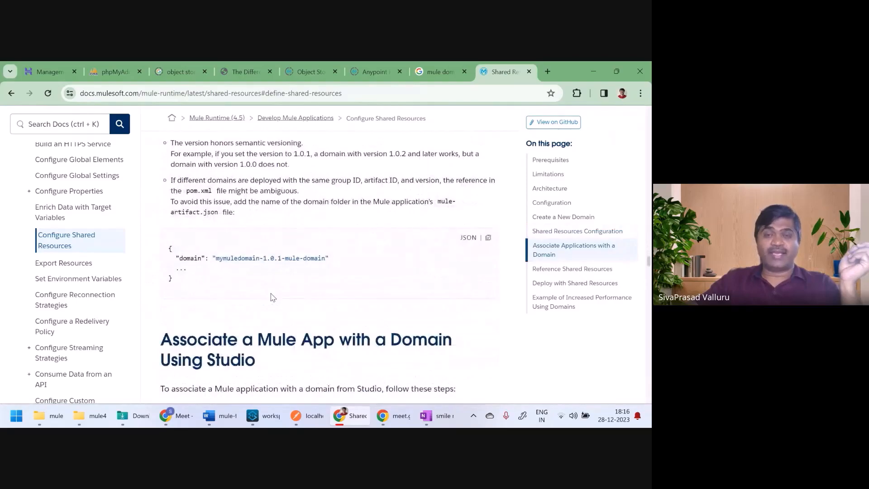
scroll(267, 298, "down", 10)
scroll(264, 299, "down", 4)
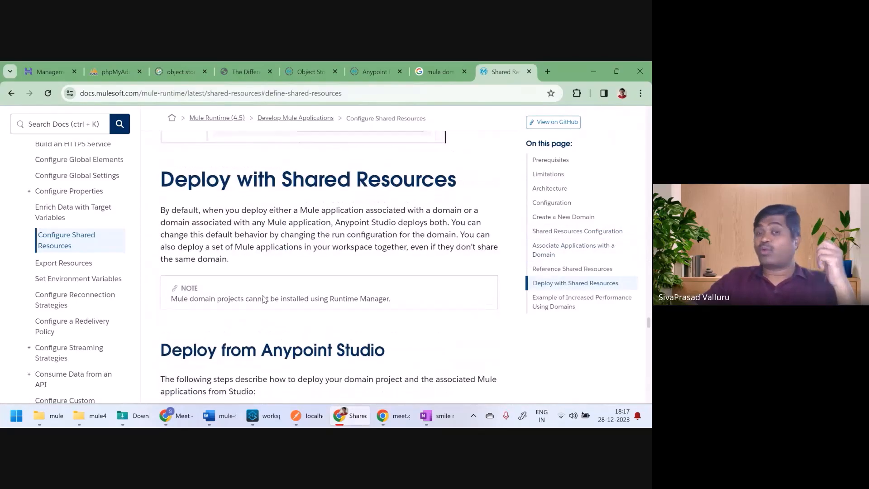
scroll(262, 297, "up", 3)
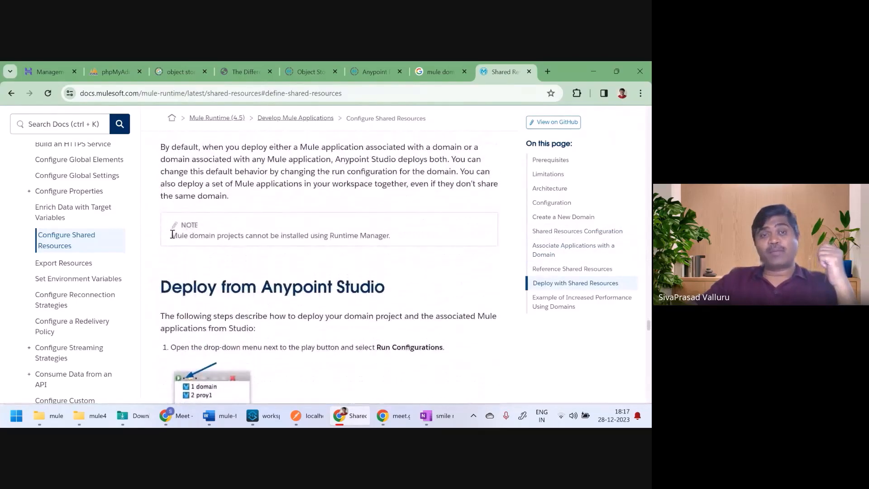
Step: Highlight the note that Runtime Manager cannot install domains, then read to the article's end
left_click_drag(171, 235, 393, 242)
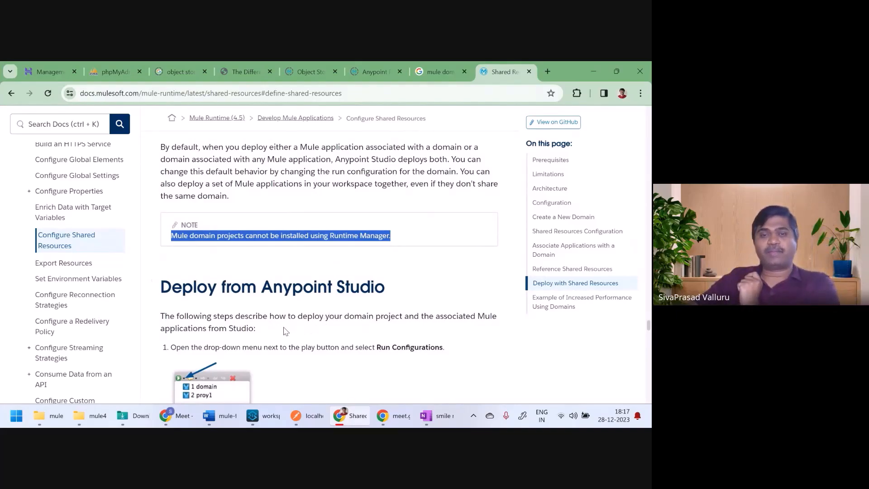
scroll(285, 330, "down", 2)
scroll(286, 331, "down", 4)
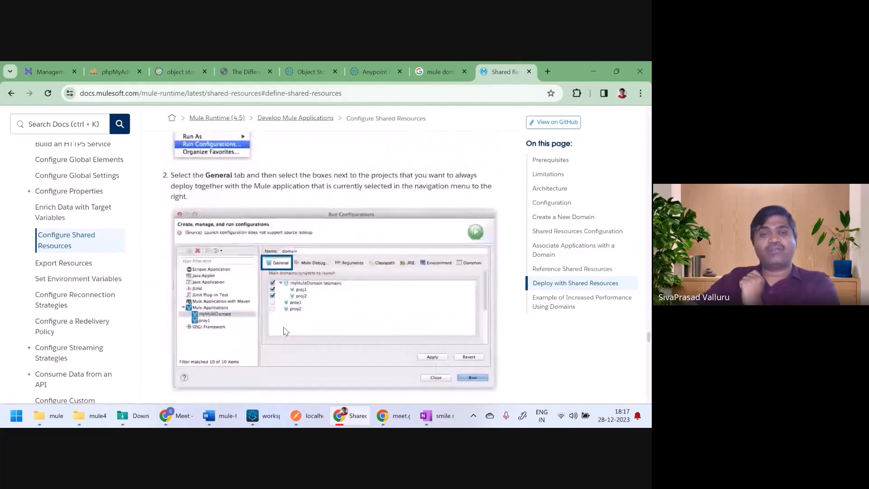
scroll(285, 331, "down", 10)
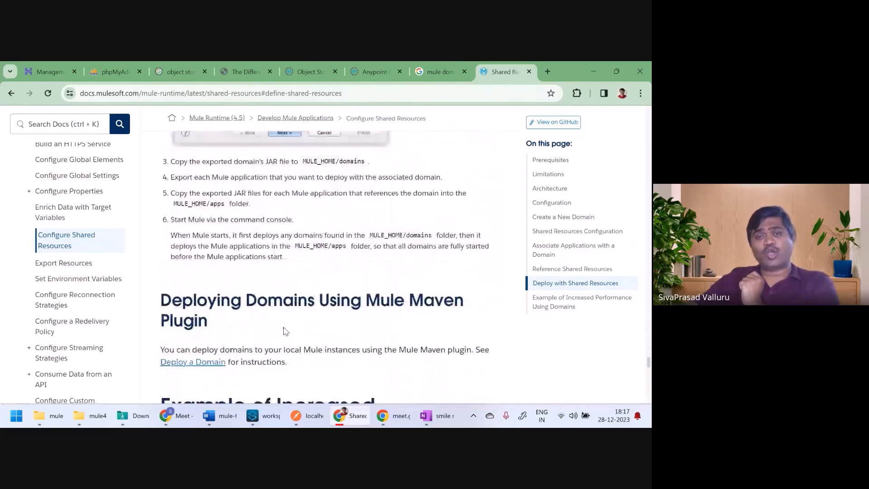
scroll(285, 331, "down", 5)
scroll(285, 328, "down", 2)
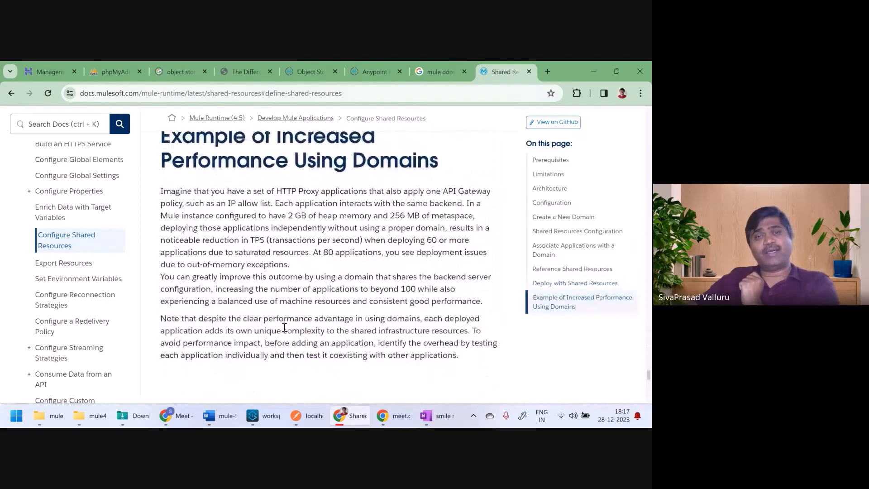
scroll(284, 328, "down", 5)
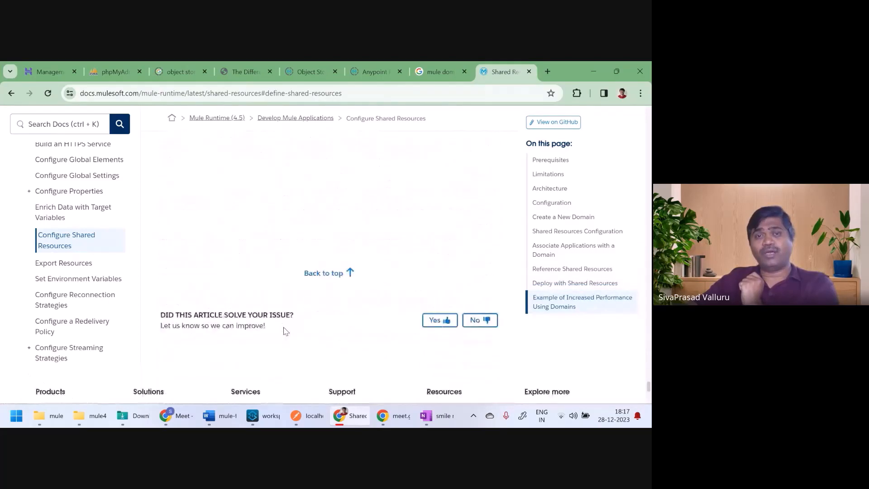